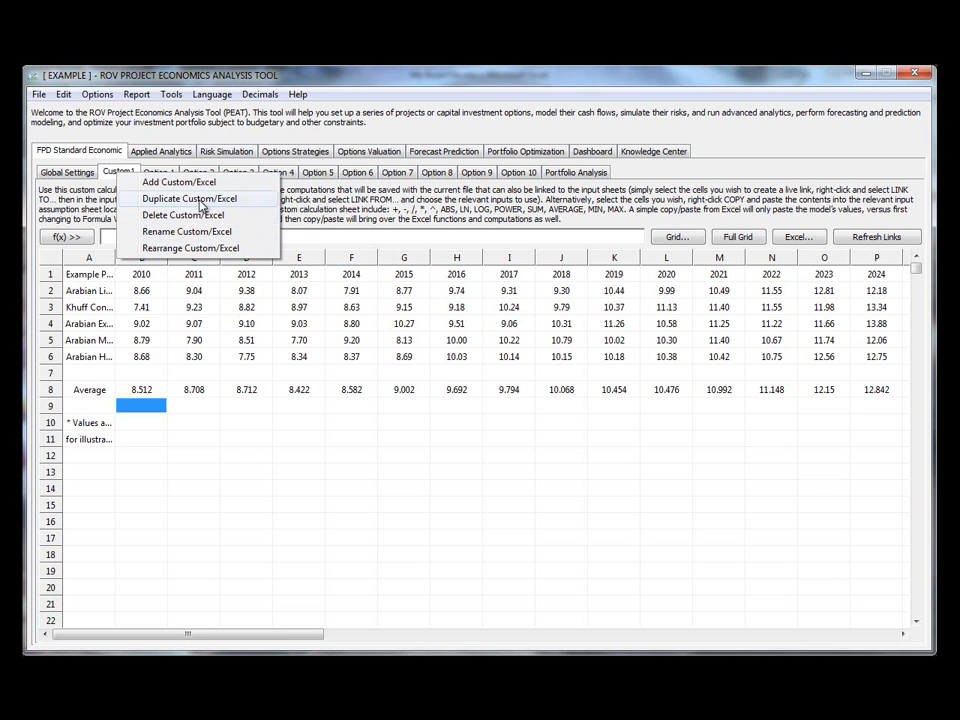
# Step: Add two new blank custom calculation sheets after Custom1
pyautogui.click(113, 176)
pyautogui.rightClick(129, 174)
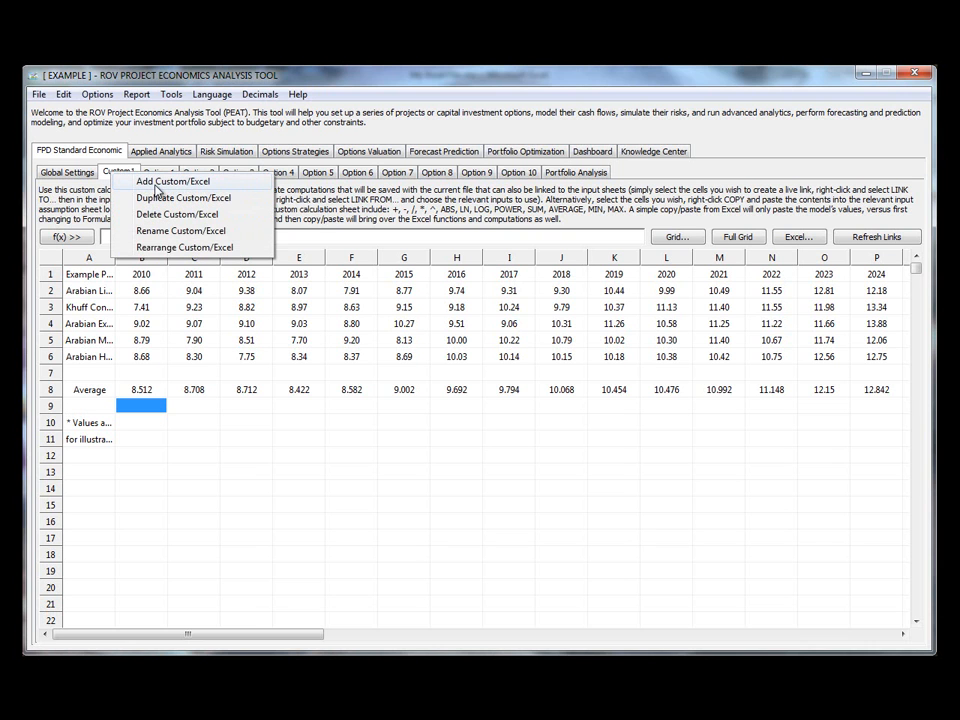
pyautogui.click(156, 185)
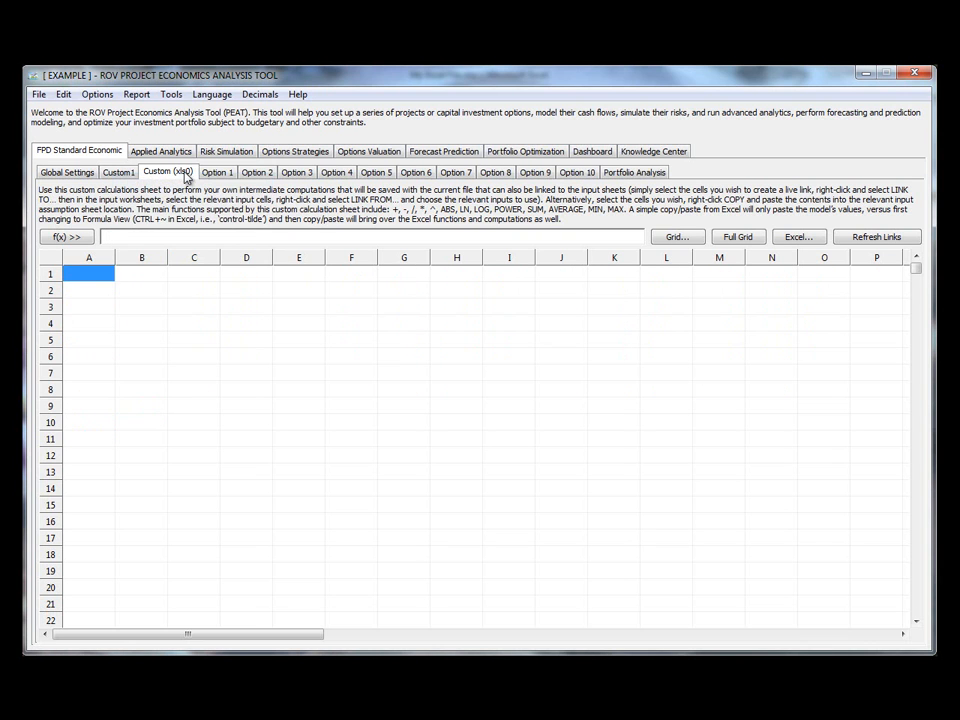
pyautogui.rightClick(186, 178)
pyautogui.click(184, 185)
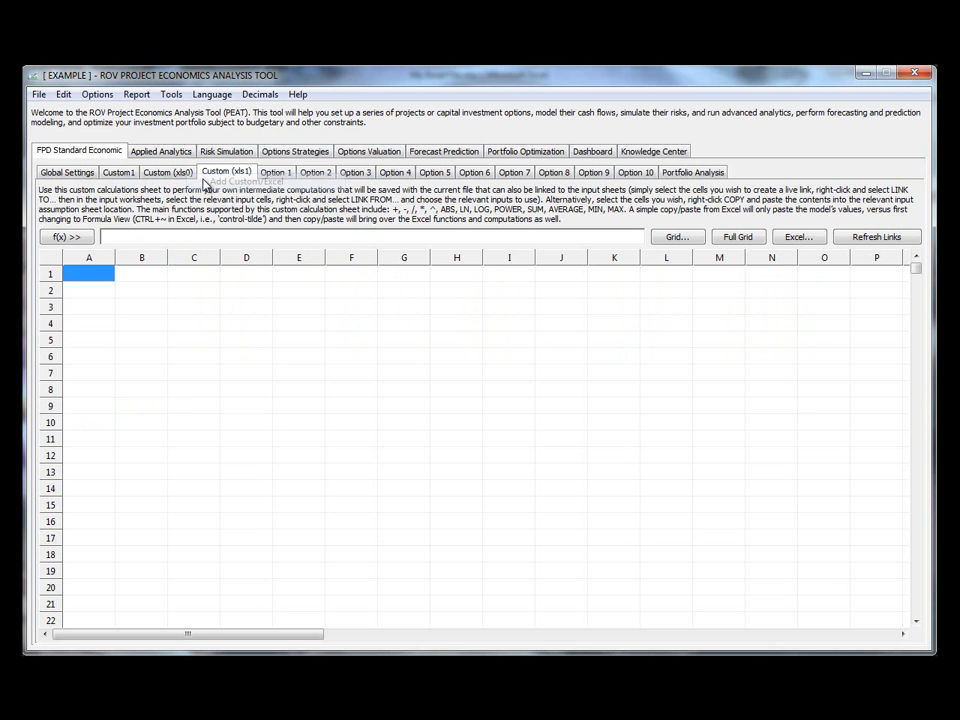
# Step: Set the Custom1 sheet's grid to Auto Fit Columns instead of the default width
pyautogui.click(120, 172)
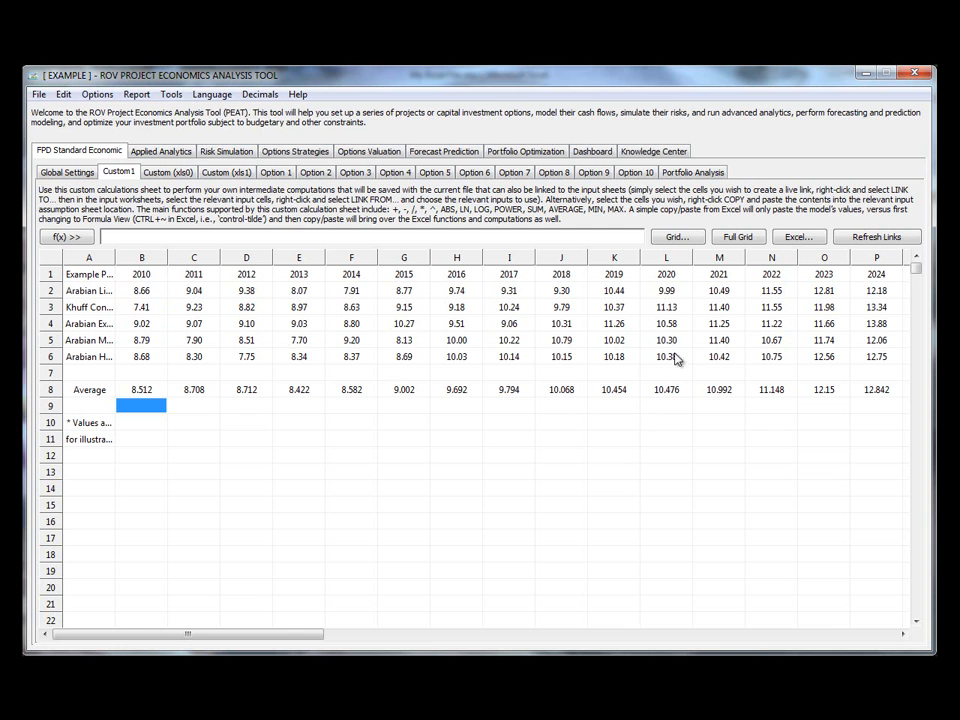
pyautogui.click(675, 237)
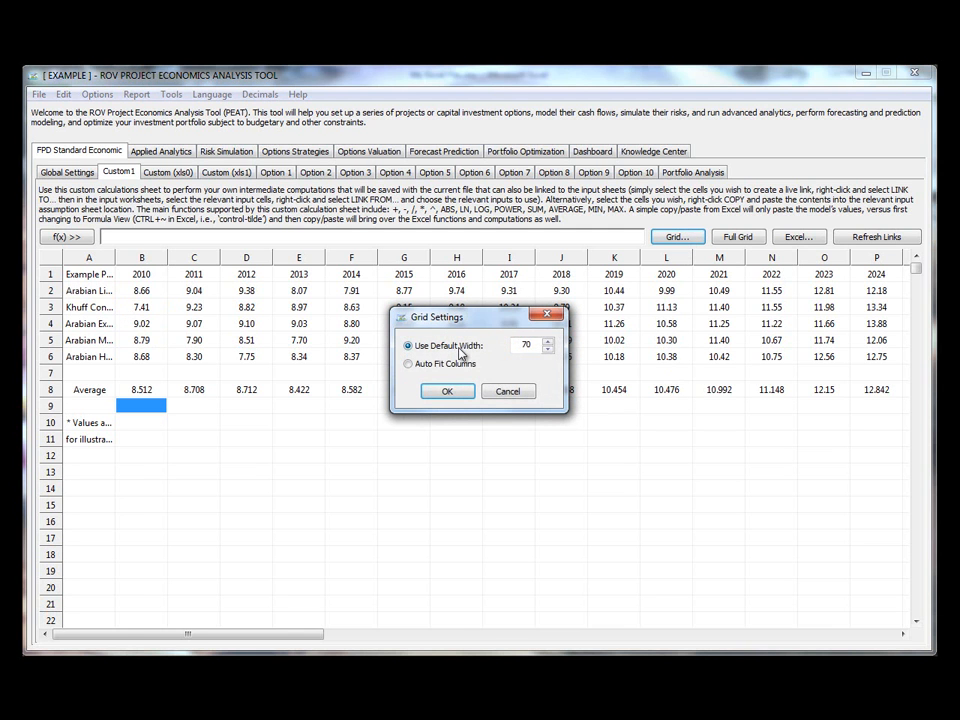
pyautogui.click(412, 364)
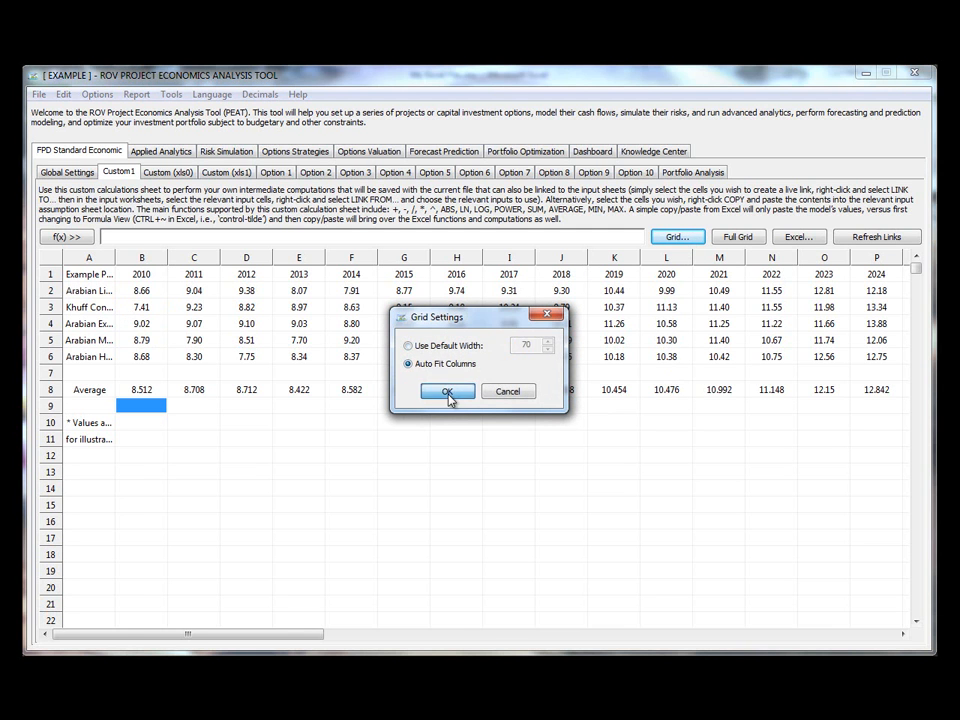
pyautogui.click(446, 391)
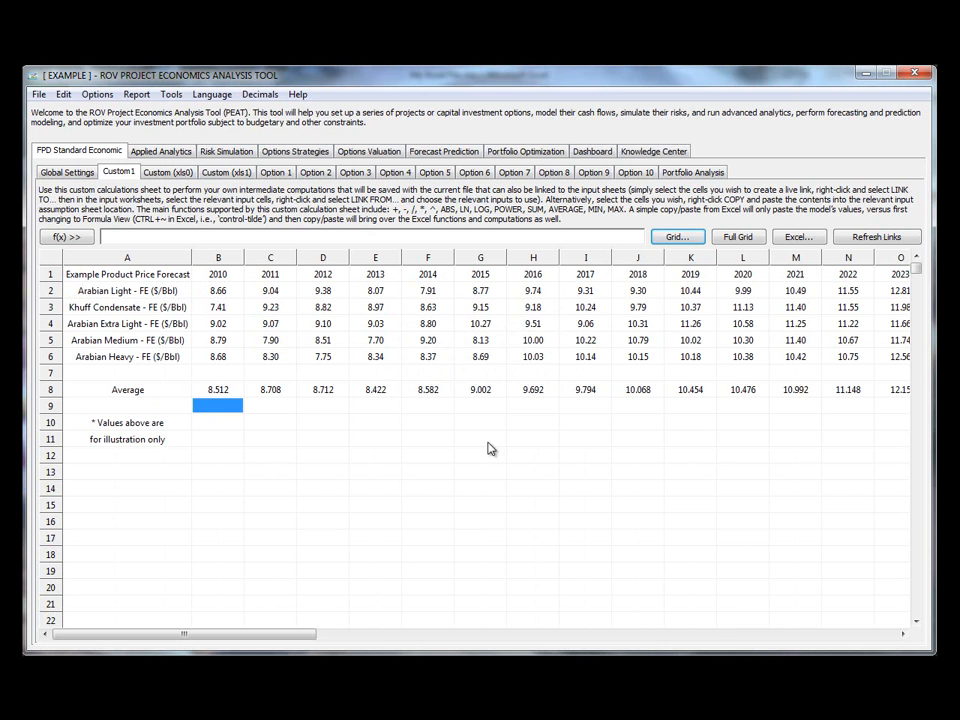
pyautogui.click(677, 237)
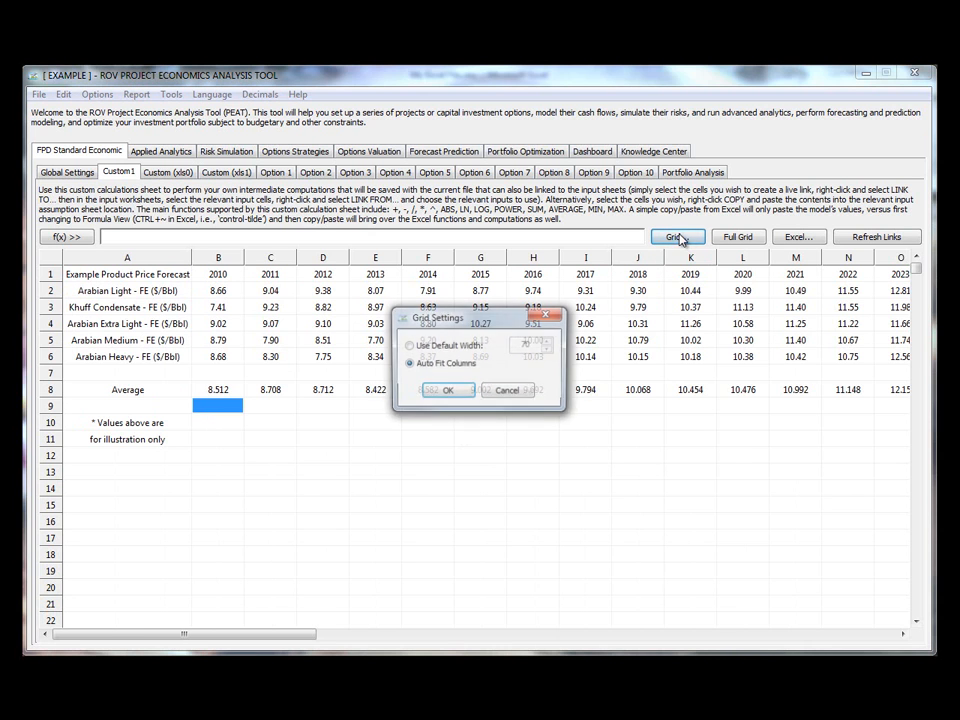
pyautogui.click(508, 392)
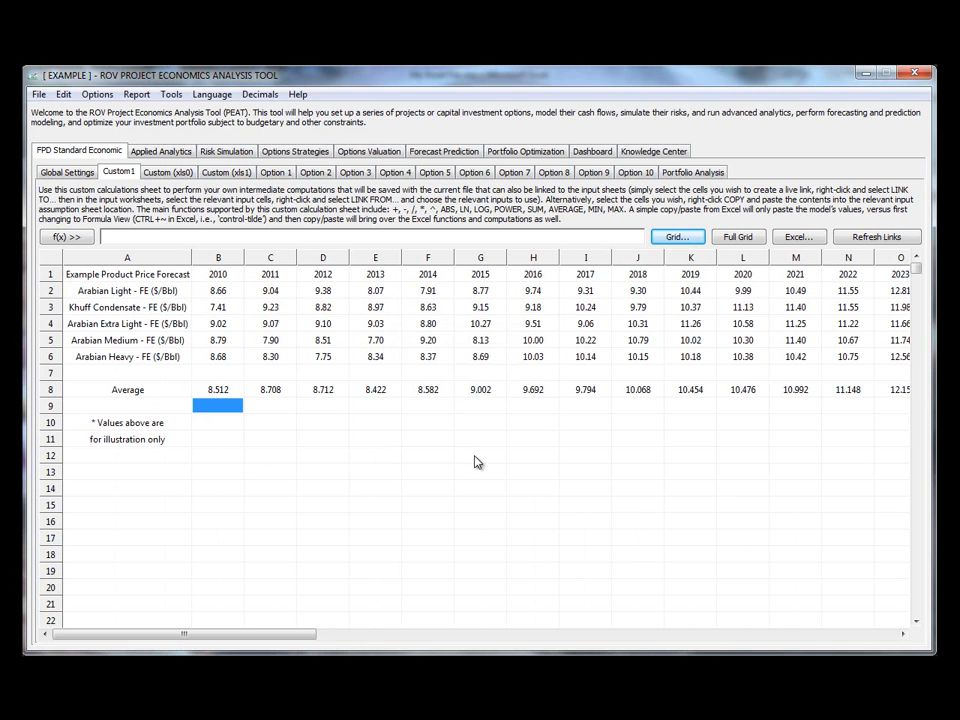
# Step: View the Custom1 data in the separate full grid window, reposition that window and close it
pyautogui.click(738, 237)
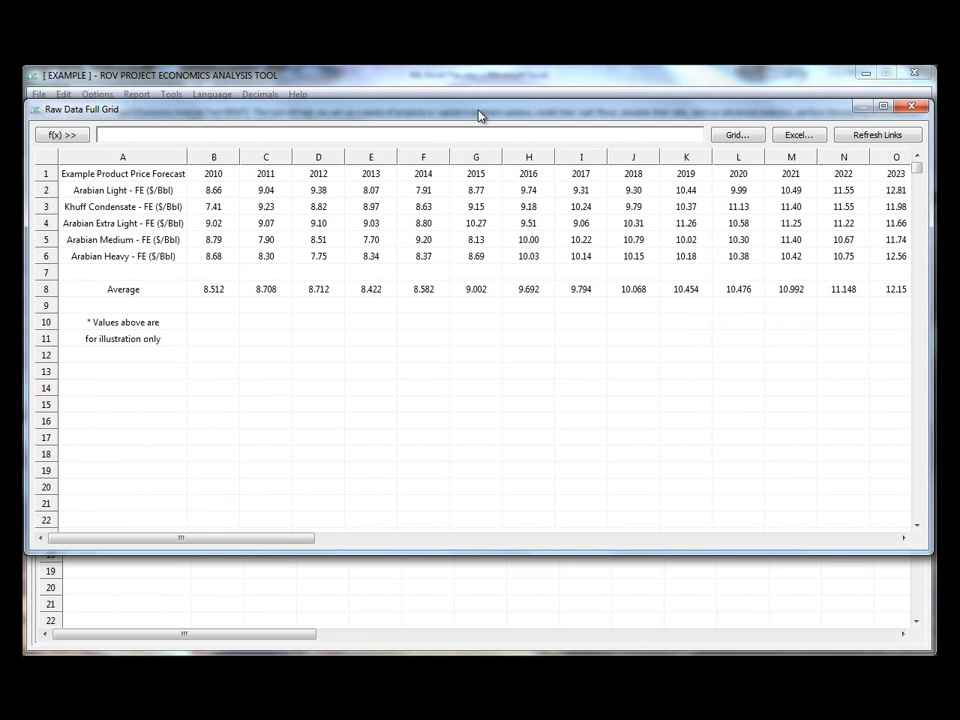
pyautogui.moveTo(375, 100); pyautogui.dragTo(488, 173)
pyautogui.moveTo(181, 598)
pyautogui.mouseDown()
pyautogui.moveTo(663, 607)
pyautogui.moveTo(574, 598)
pyautogui.moveTo(171, 611)
pyautogui.mouseUp()
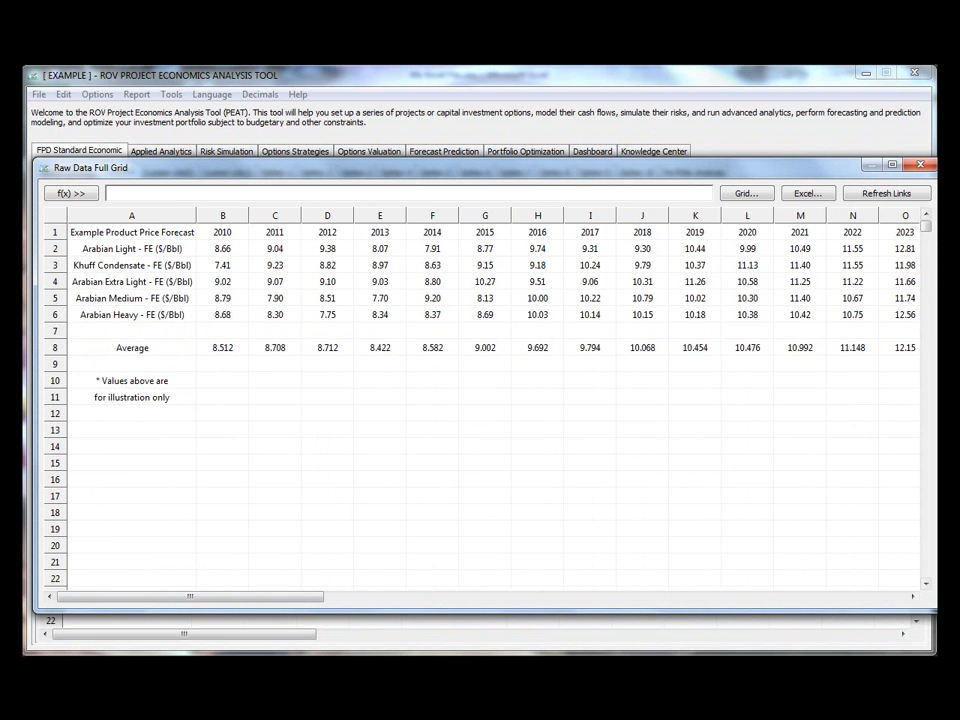
pyautogui.moveTo(926, 226)
pyautogui.mouseDown()
pyautogui.moveTo(926, 238)
pyautogui.moveTo(928, 226)
pyautogui.mouseUp()
pyautogui.moveTo(557, 174); pyautogui.dragTo(551, 160)
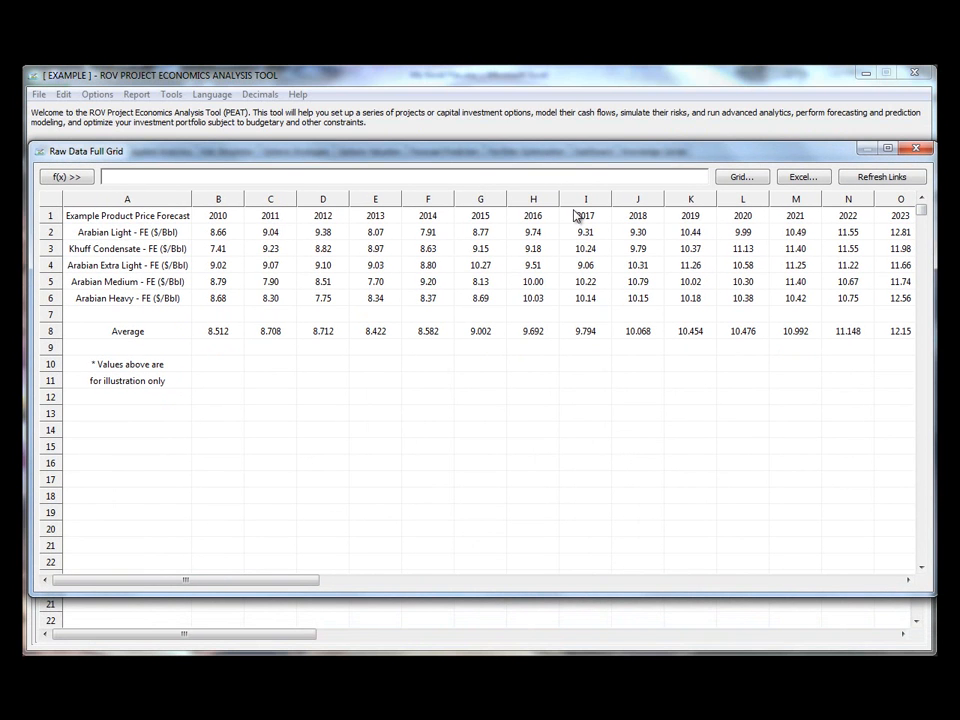
pyautogui.click(916, 150)
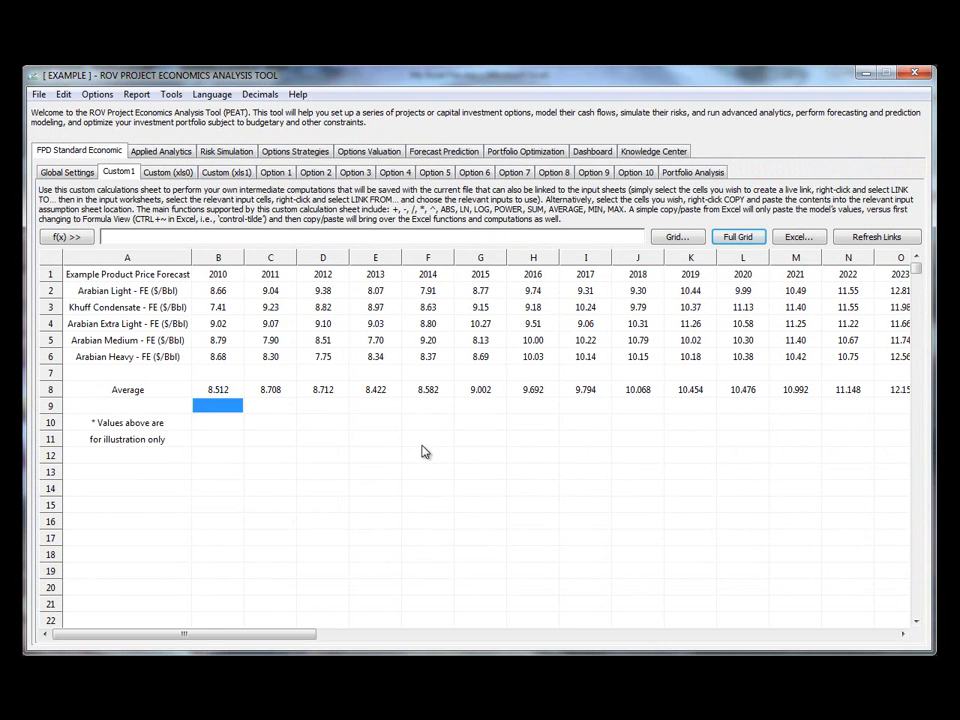
# Step: Delete the Custom (xls0) sheet and open the Custom (xls1) sheet
pyautogui.click(183, 174)
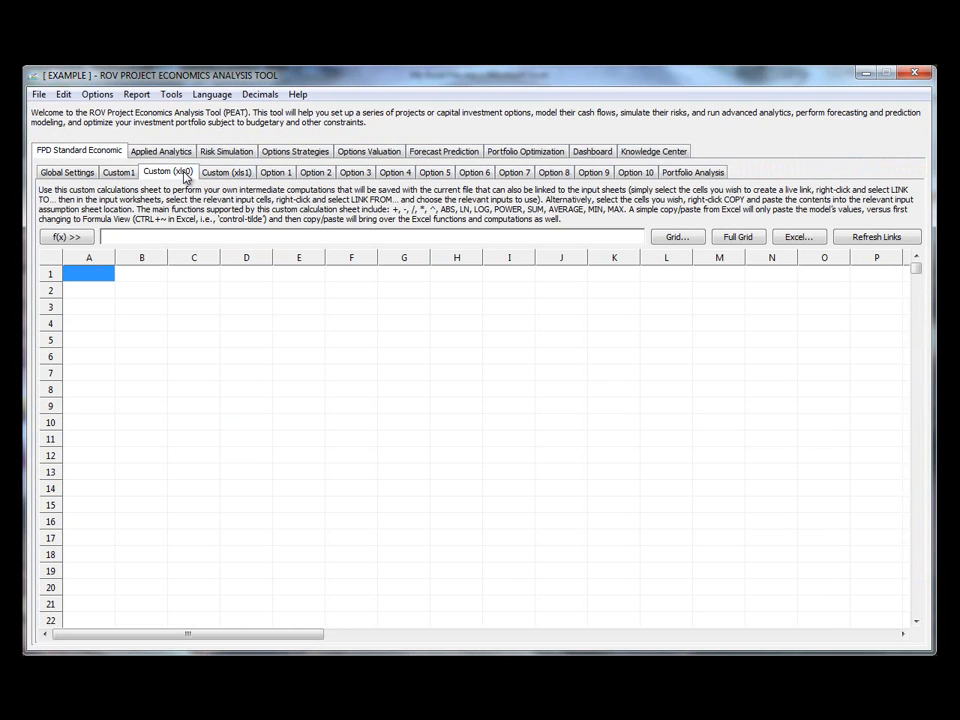
pyautogui.rightClick(184, 177)
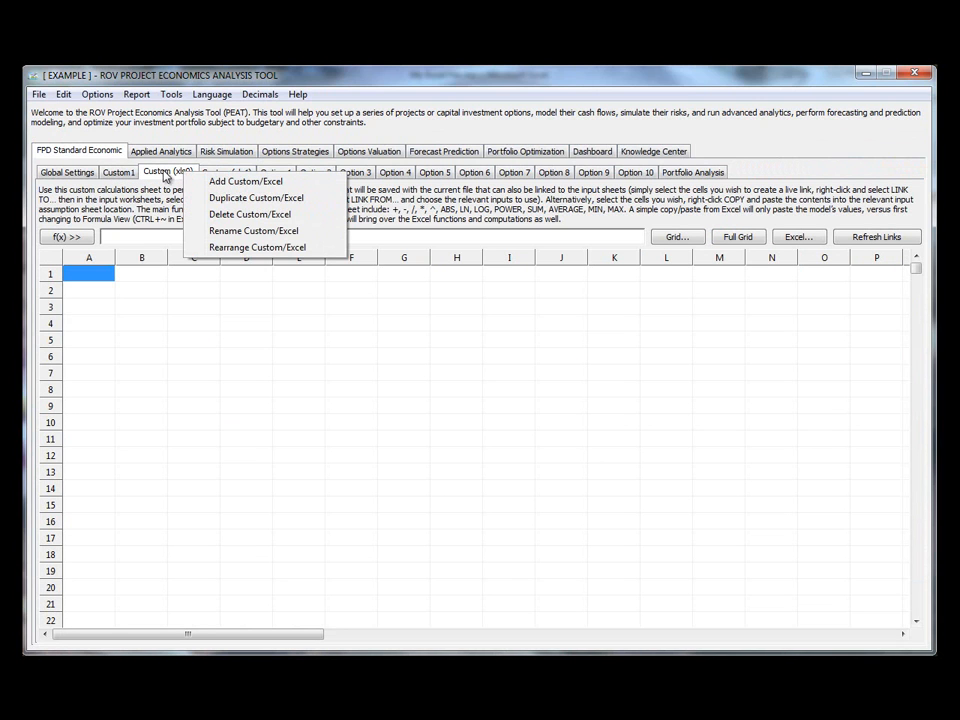
pyautogui.click(250, 215)
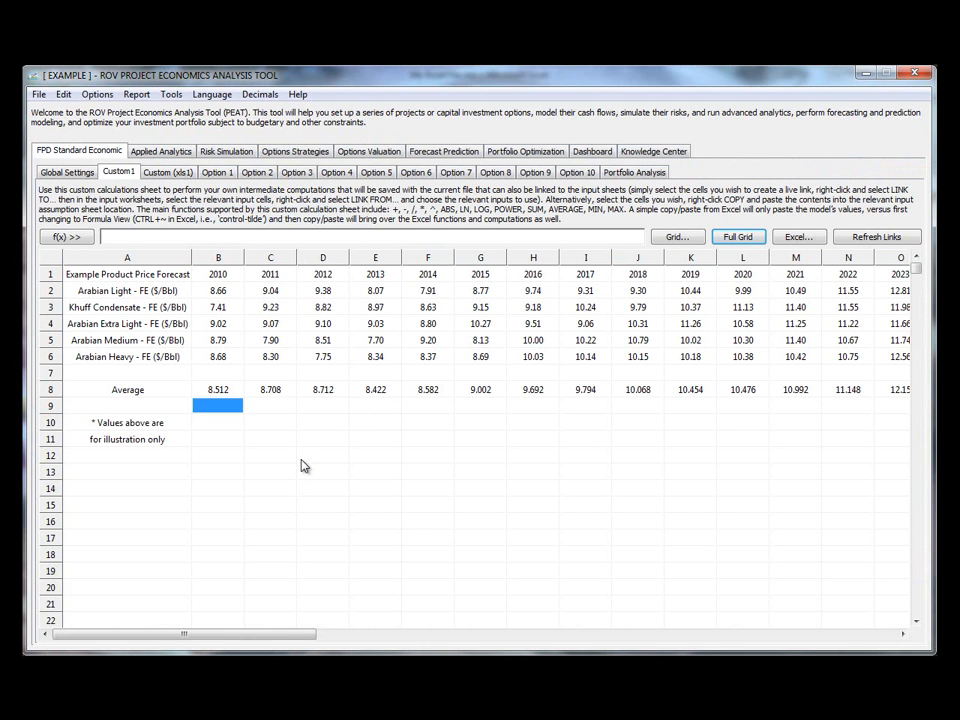
pyautogui.click(168, 172)
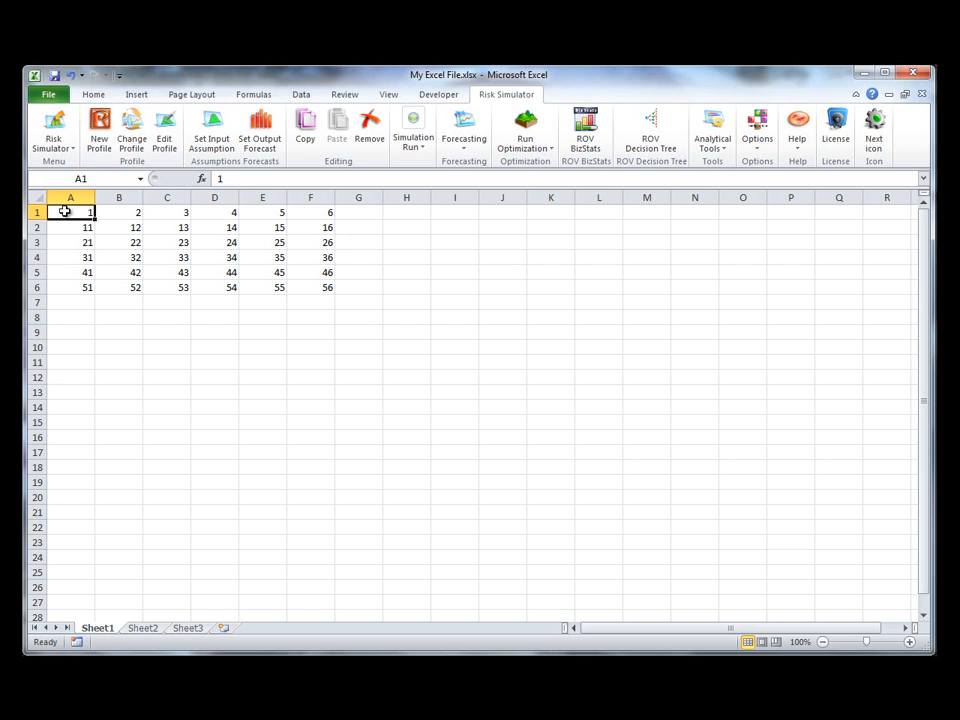
# Step: Examine the row 1 inputs and the formulas in the rows below on Sheet1 of My Excel File.xlsx in Excel
pyautogui.click(313, 286)
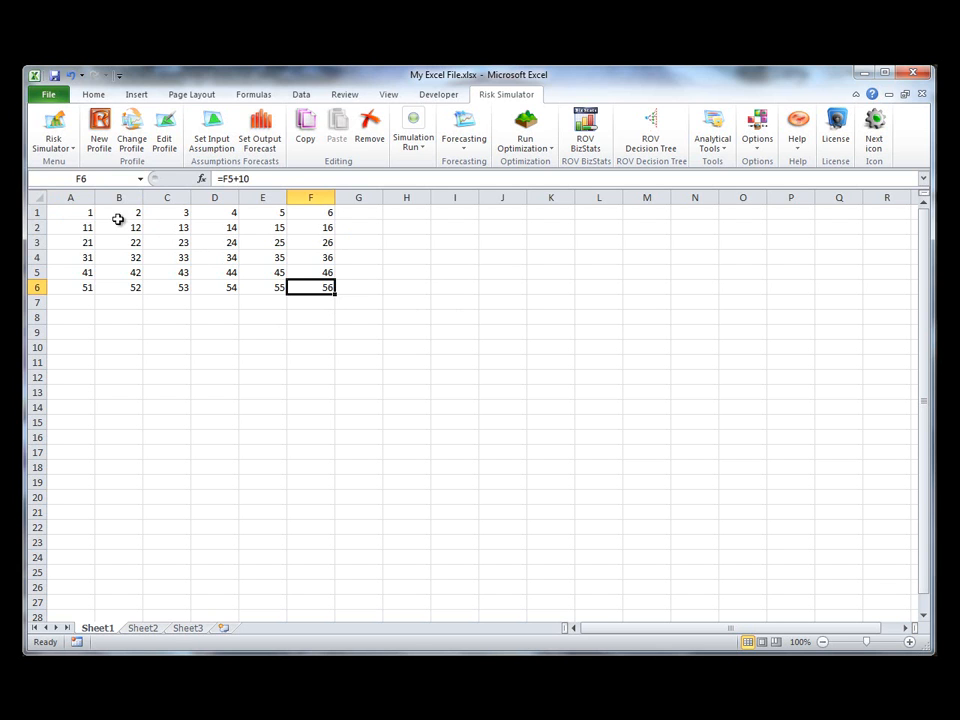
pyautogui.click(82, 210)
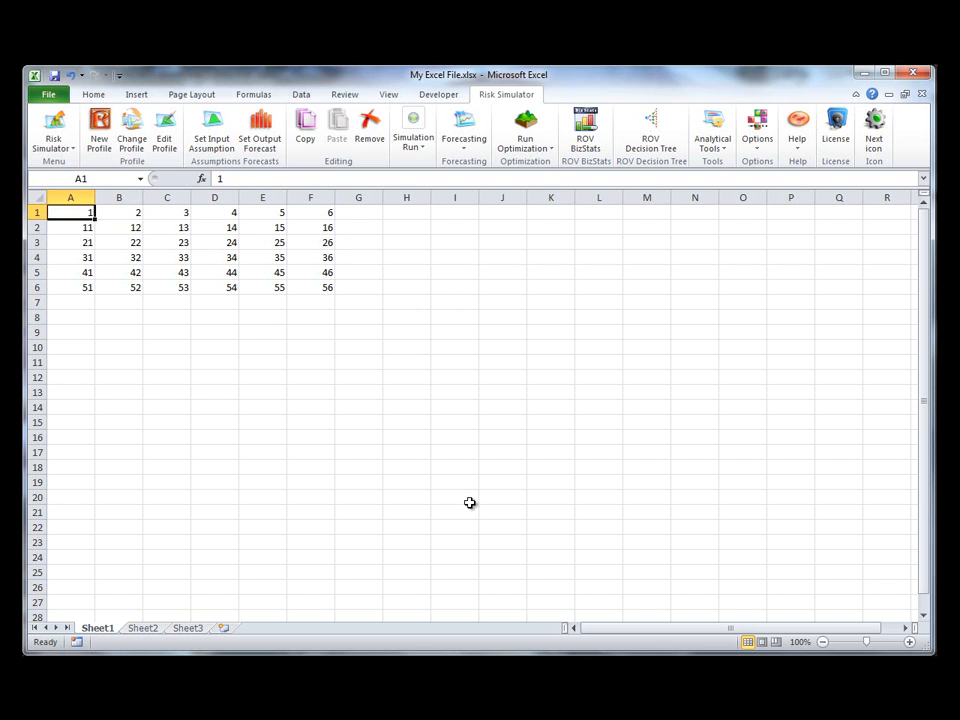
pyautogui.press('Right')
pyautogui.press('Right')
pyautogui.press('Right')
pyautogui.press('Right')
pyautogui.press('Right')
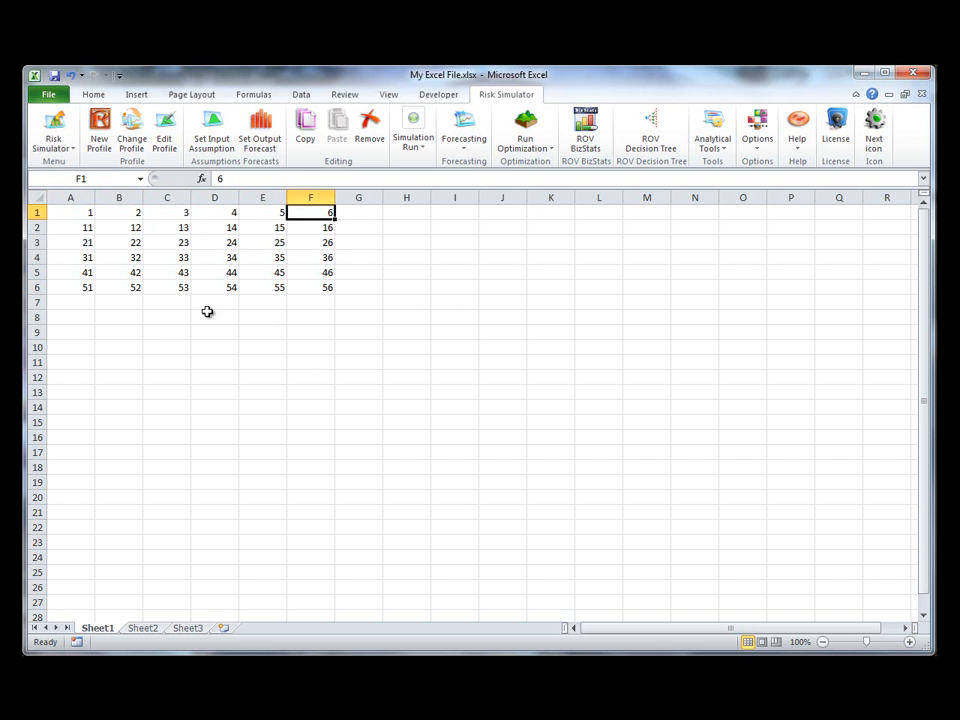
pyautogui.click(90, 228)
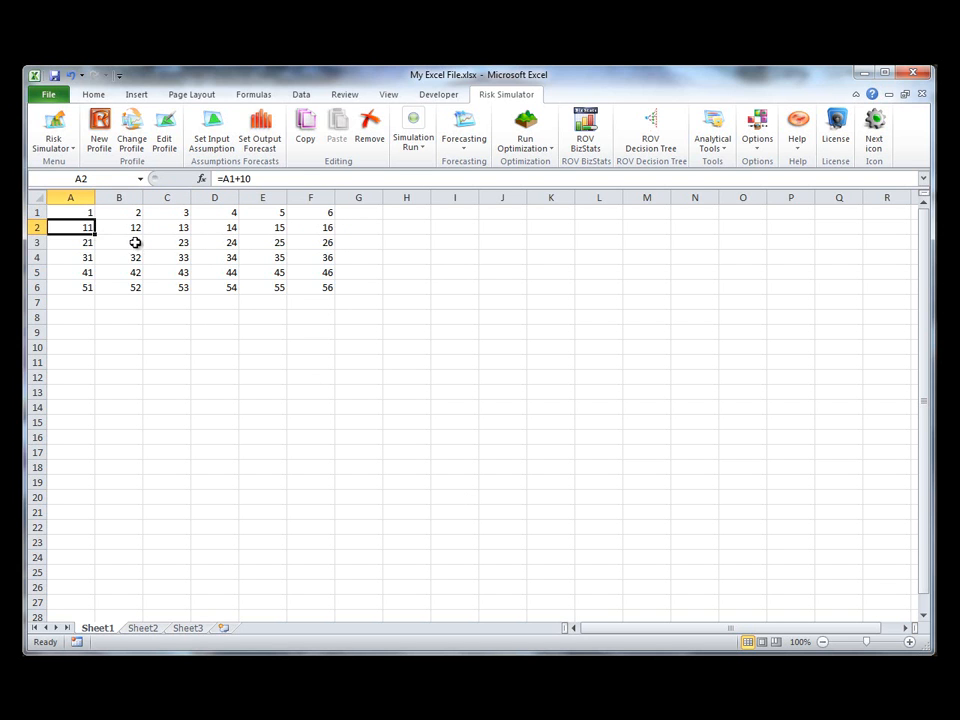
pyautogui.press('F2')
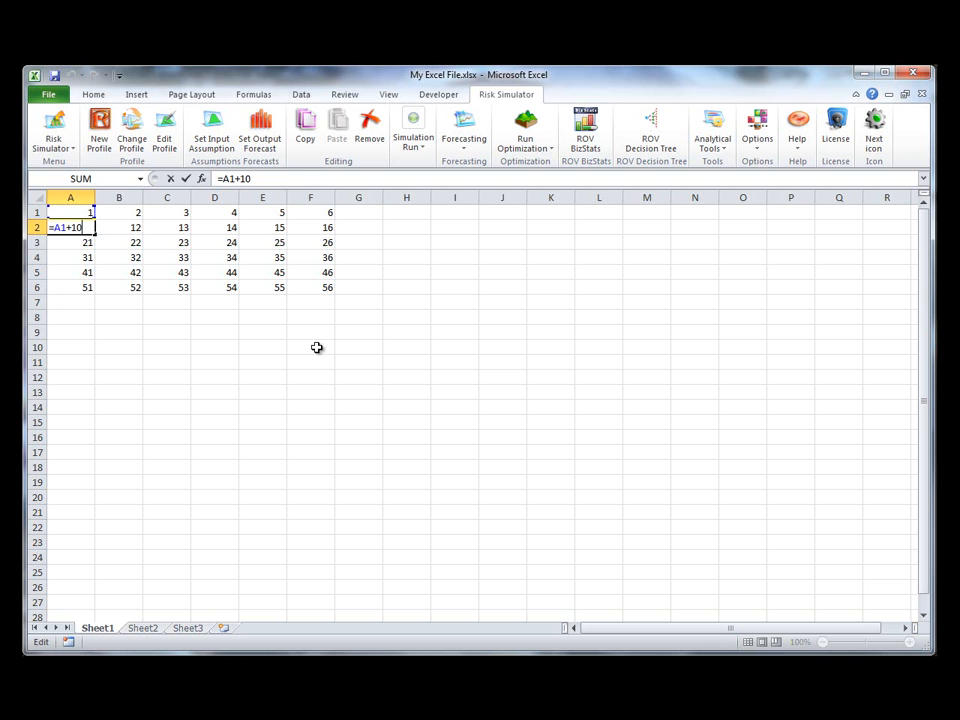
pyautogui.press('Return')
pyautogui.press('F2')
pyautogui.press('Escape')
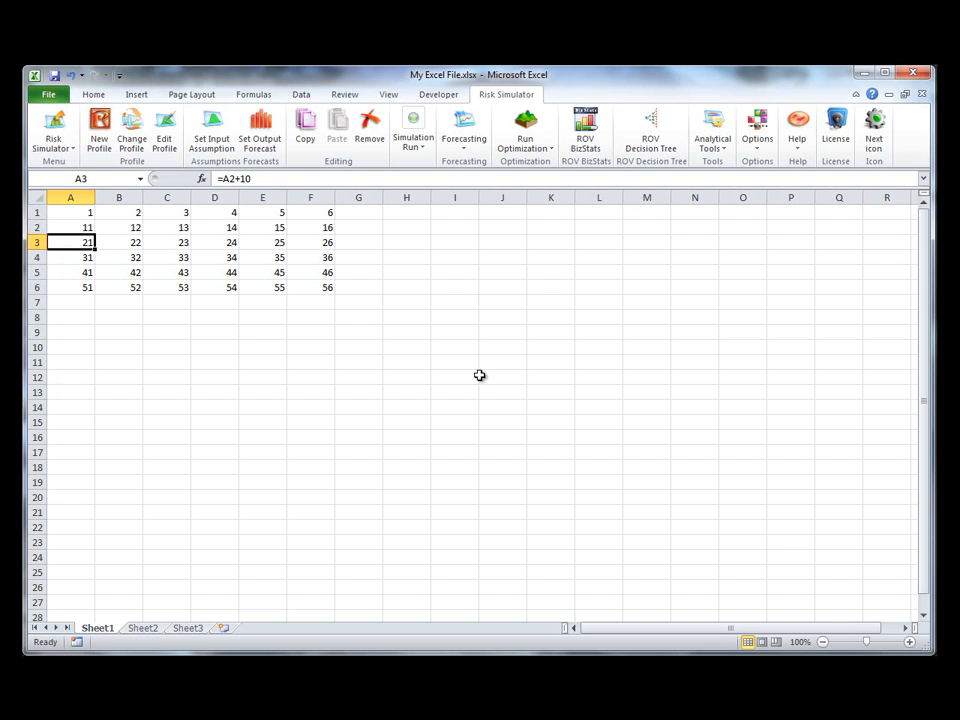
pyautogui.click(453, 366)
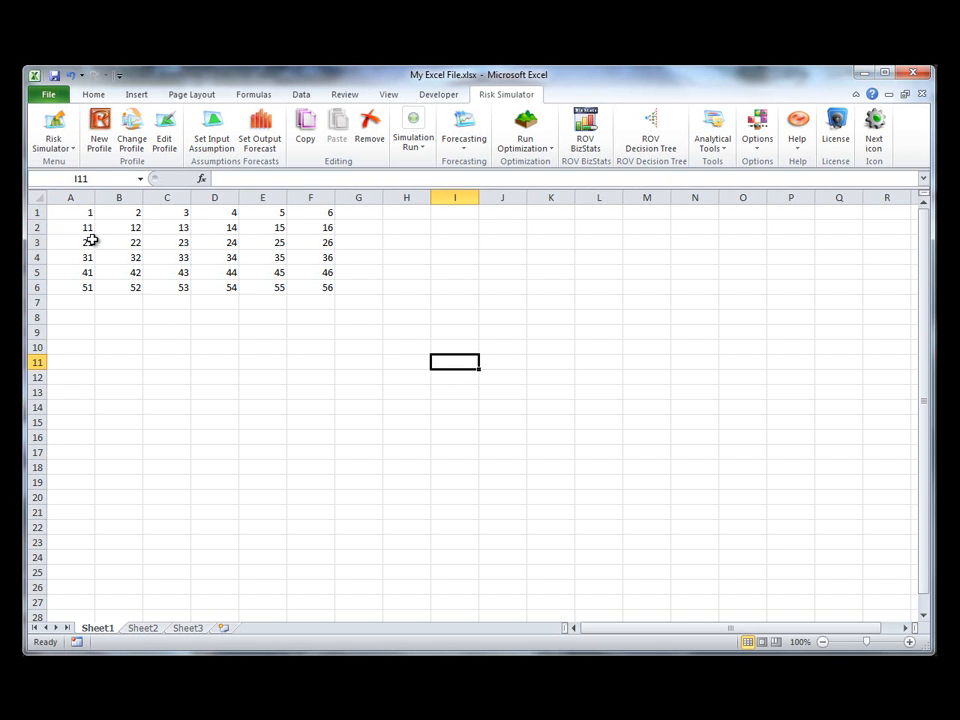
# Step: Copy the range A1:F6 from Excel's Sheet1, switch to PEAT and paste it into the Custom (xls1) sheet starting at A1
pyautogui.click(79, 212)
pyautogui.moveTo(79, 212); pyautogui.dragTo(304, 281)
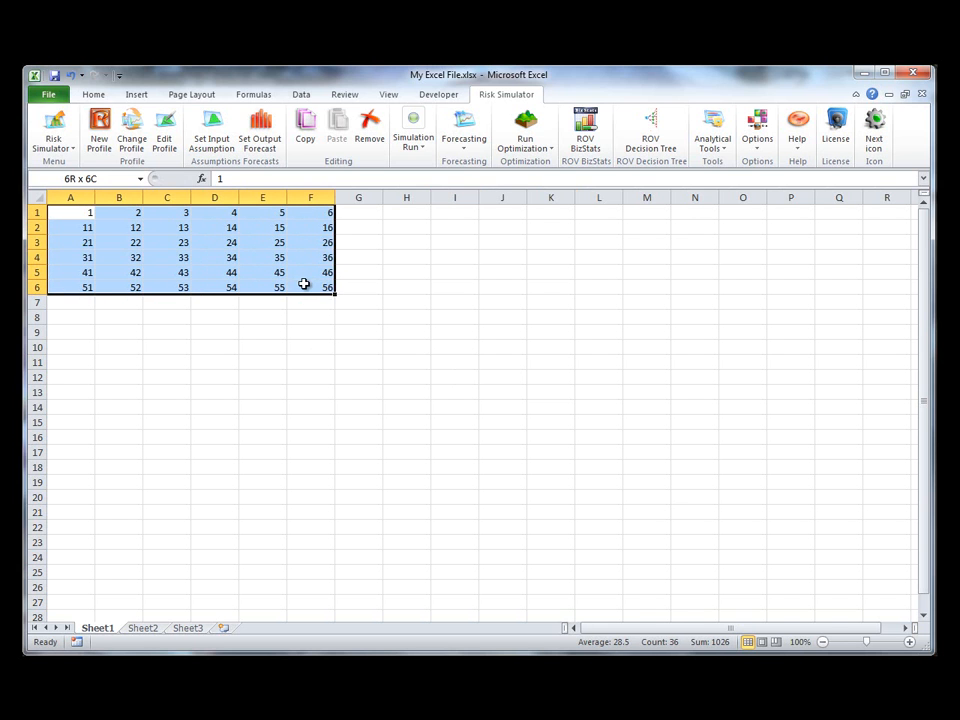
pyautogui.rightClick(298, 286)
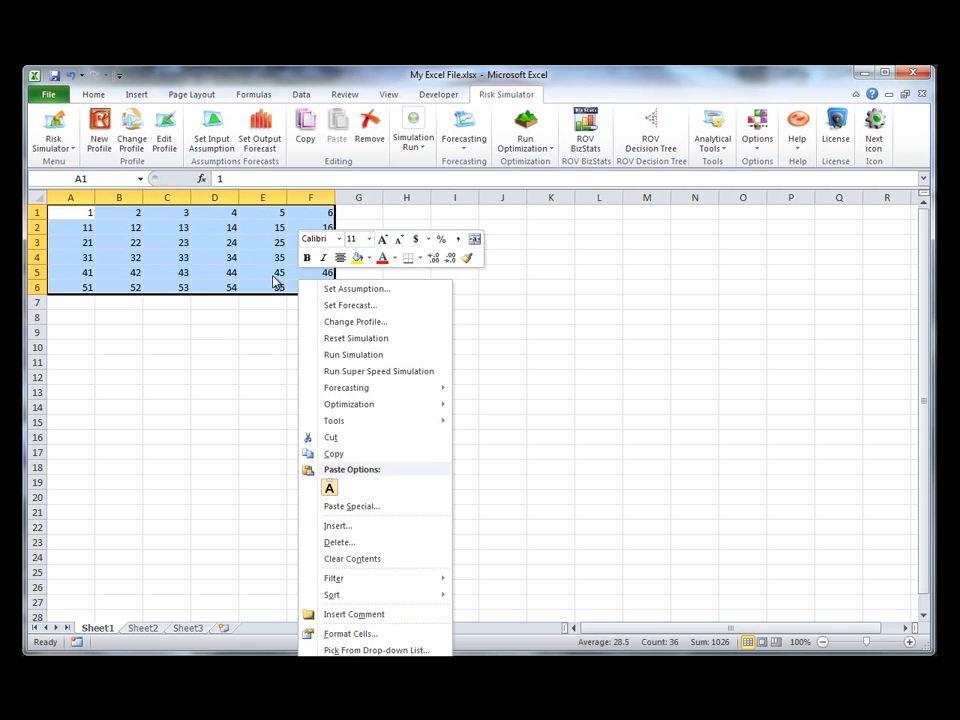
pyautogui.click(334, 453)
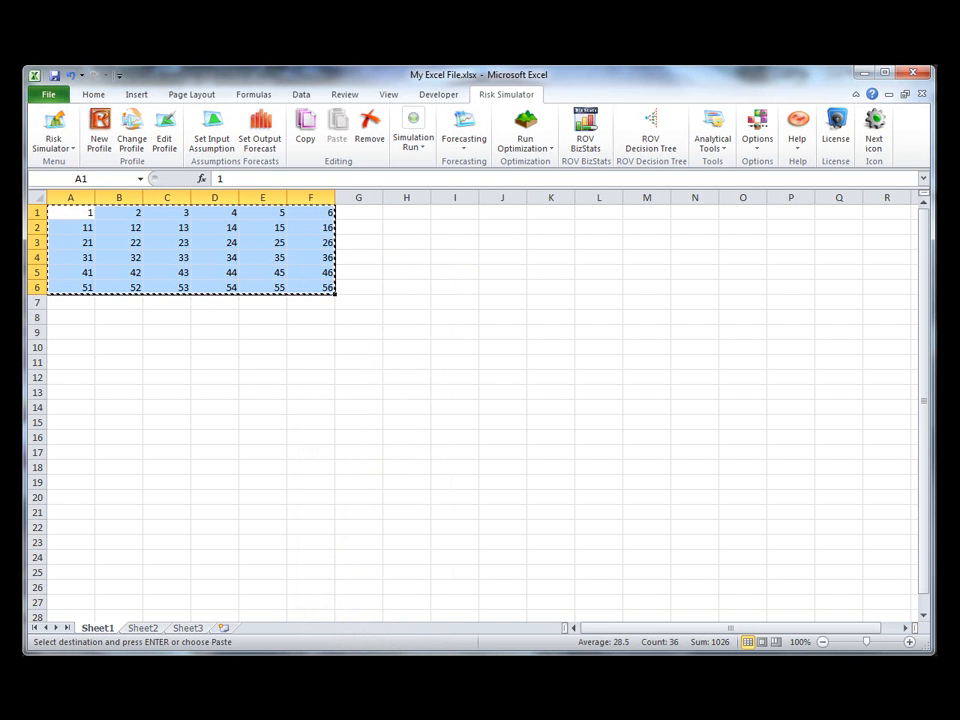
pyautogui.hotkey('alt', 'Tab')
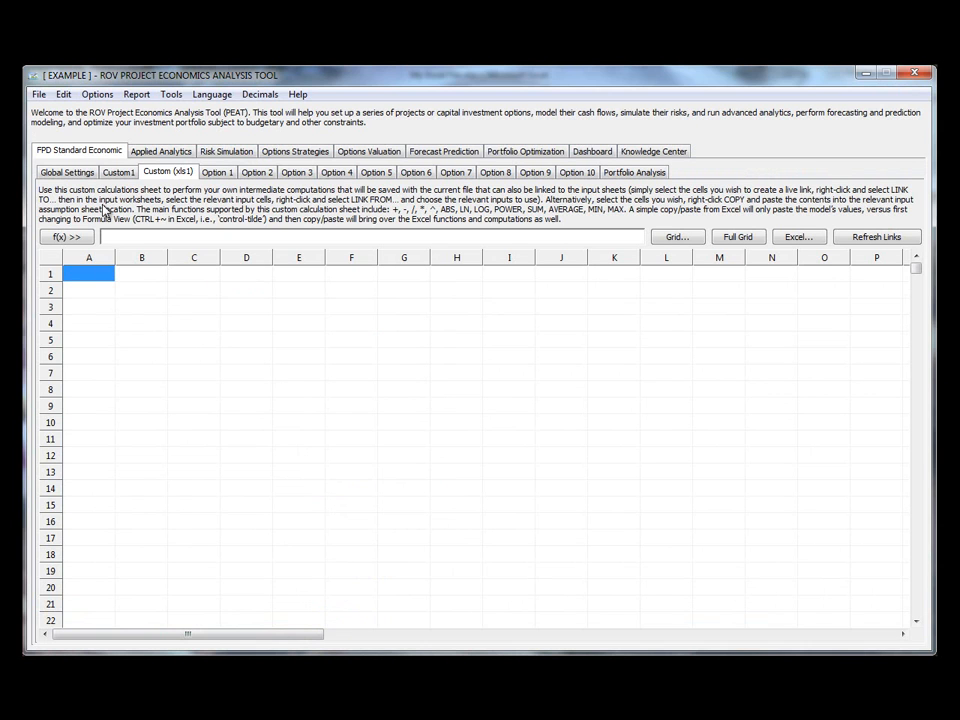
pyautogui.rightClick(101, 280)
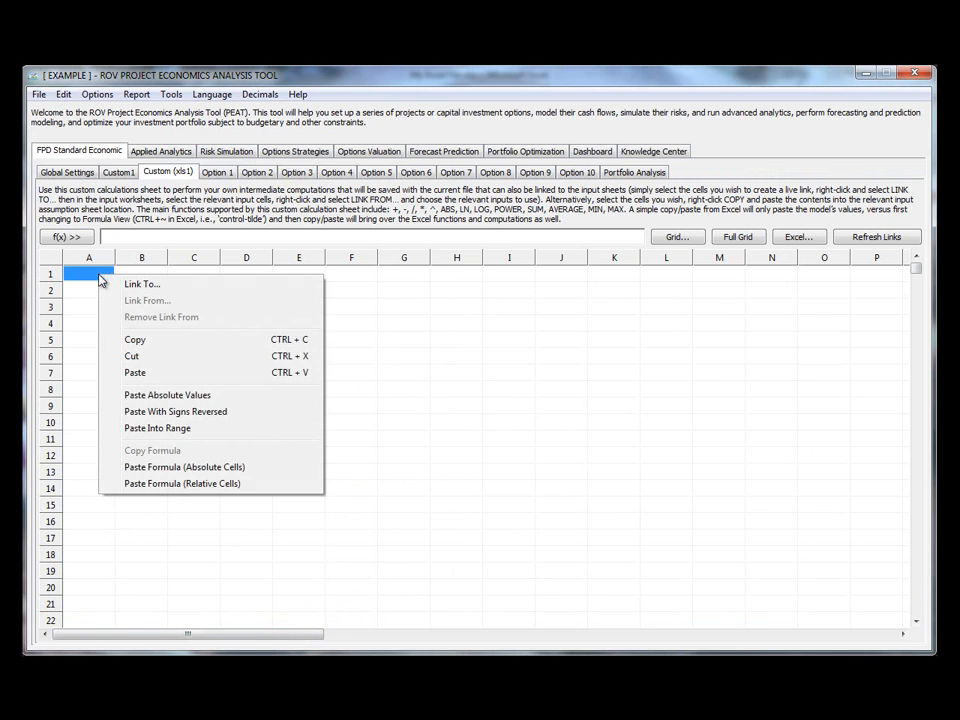
pyautogui.click(146, 374)
pyautogui.click(408, 458)
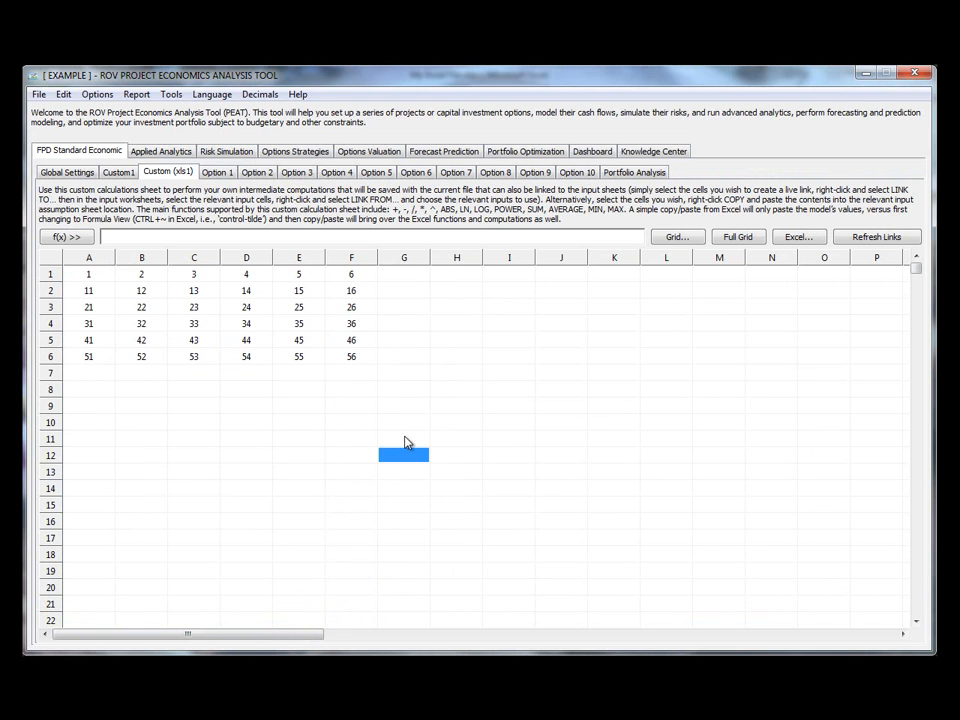
# Step: Inspect the pasted cells in rows 2 to 4, including A2 and A3, to check whether they hold values or formulas
pyautogui.doubleClick(152, 311)
pyautogui.click(197, 315)
pyautogui.click(195, 322)
pyautogui.click(90, 292)
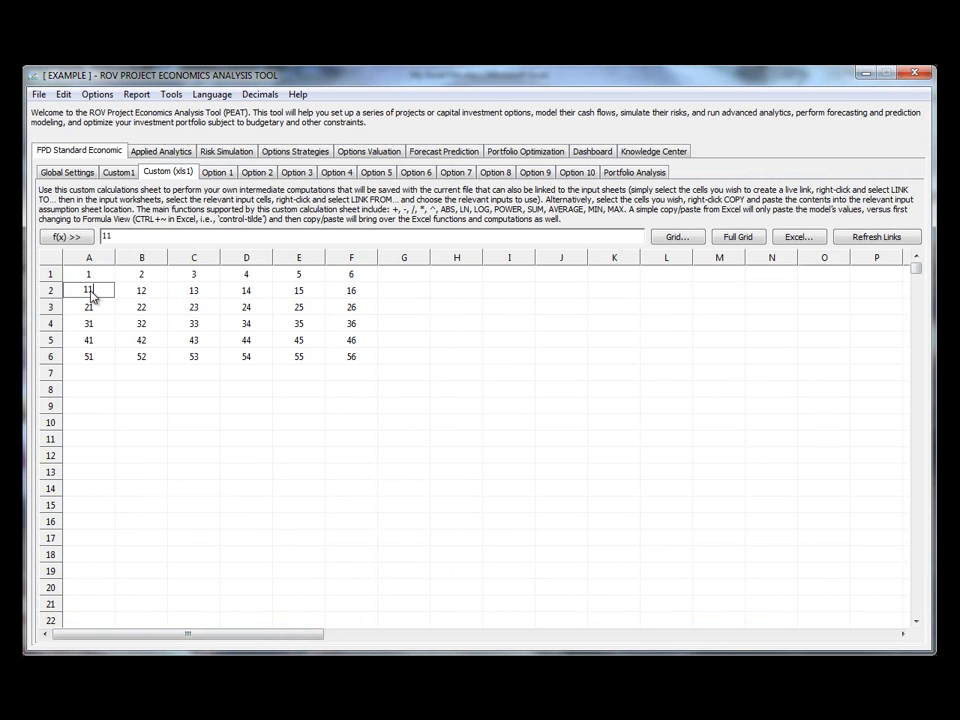
pyautogui.click(100, 314)
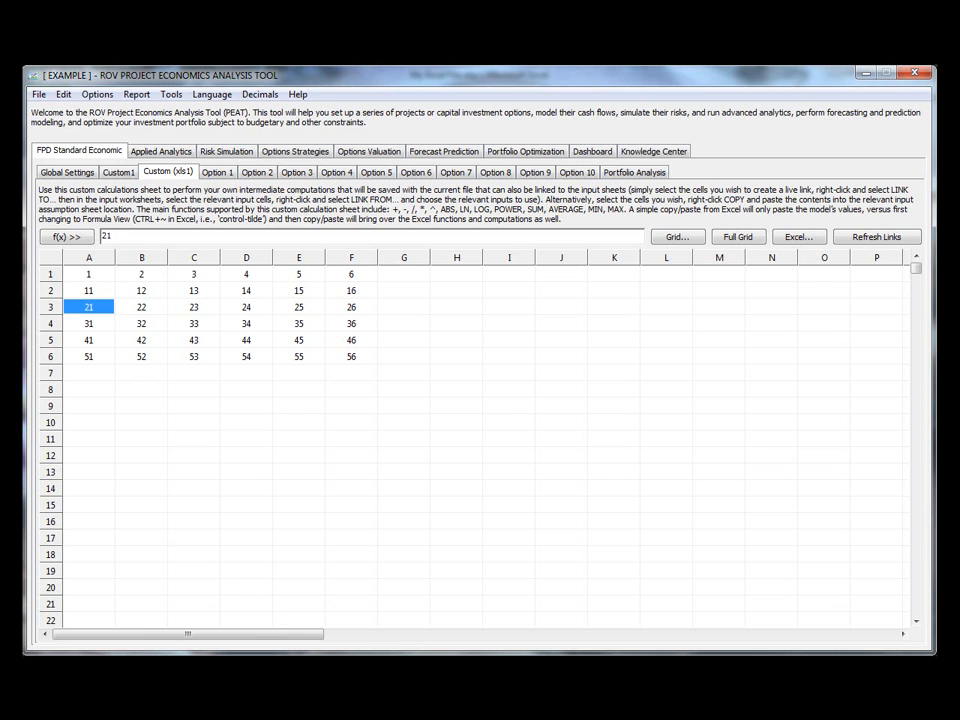
# Step: Switch to Excel and check the formula in A2 and the range A1:F6 on Sheet1
pyautogui.hotkey('alt', 'Tab')
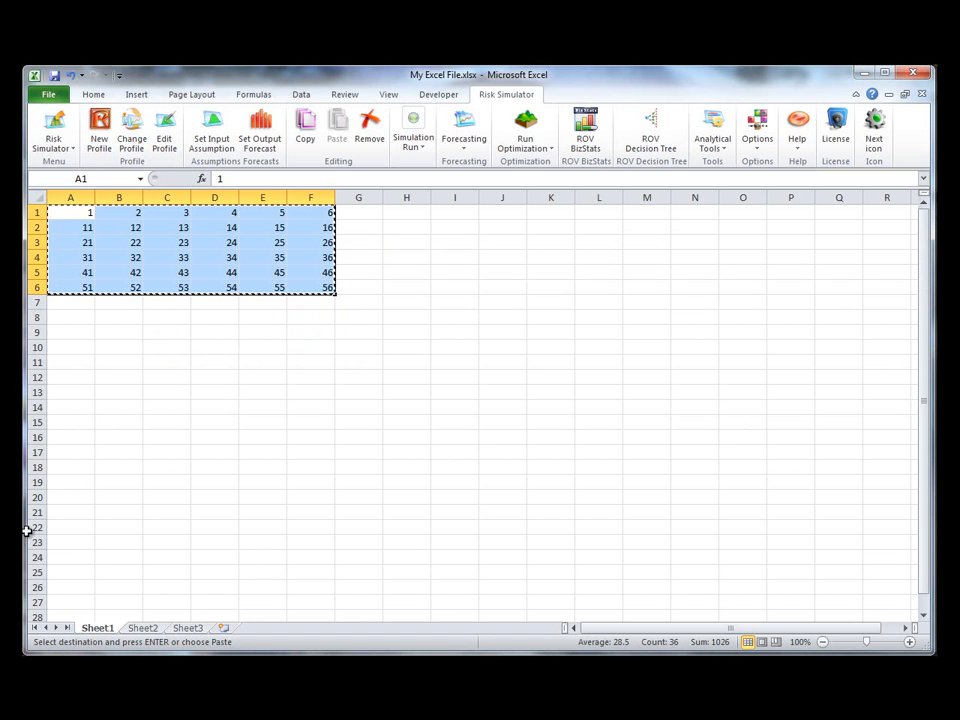
pyautogui.click(89, 229)
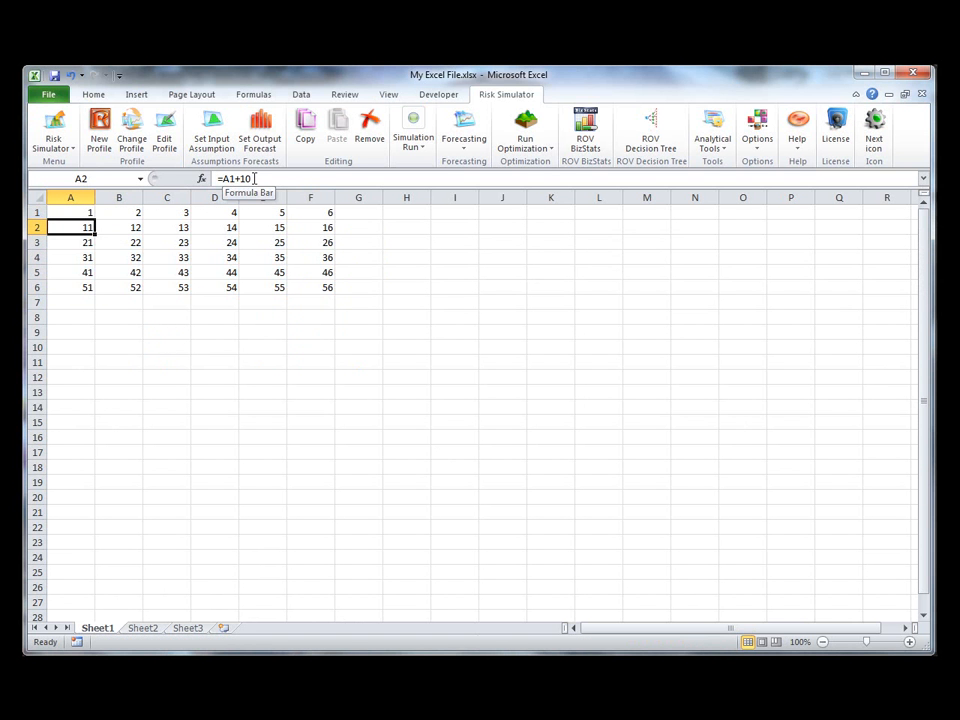
pyautogui.moveTo(311, 287); pyautogui.dragTo(88, 208)
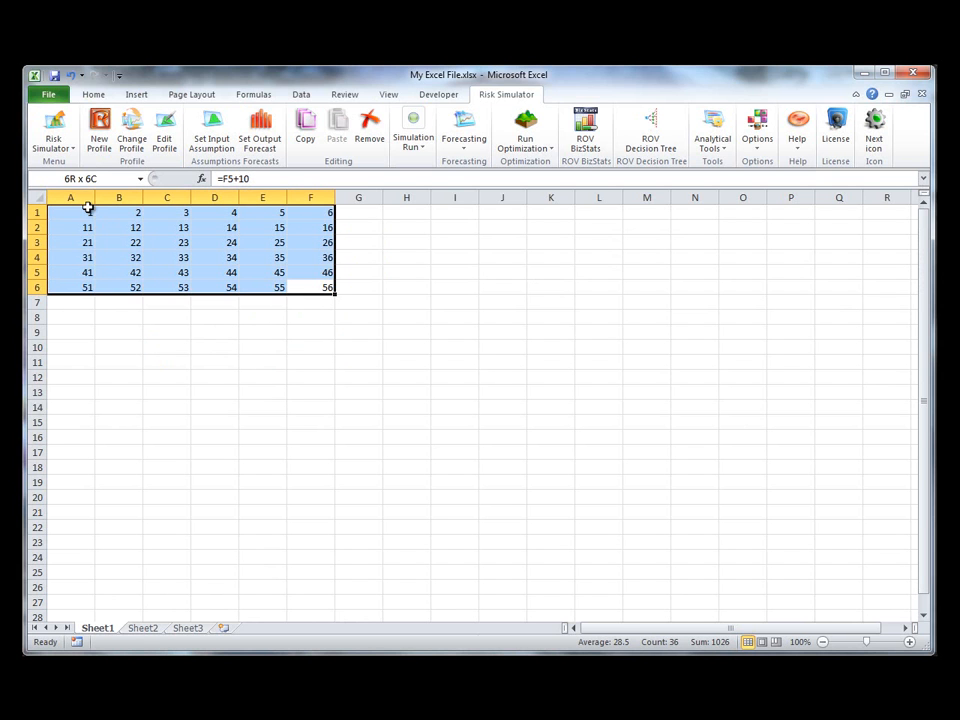
pyautogui.click(320, 350)
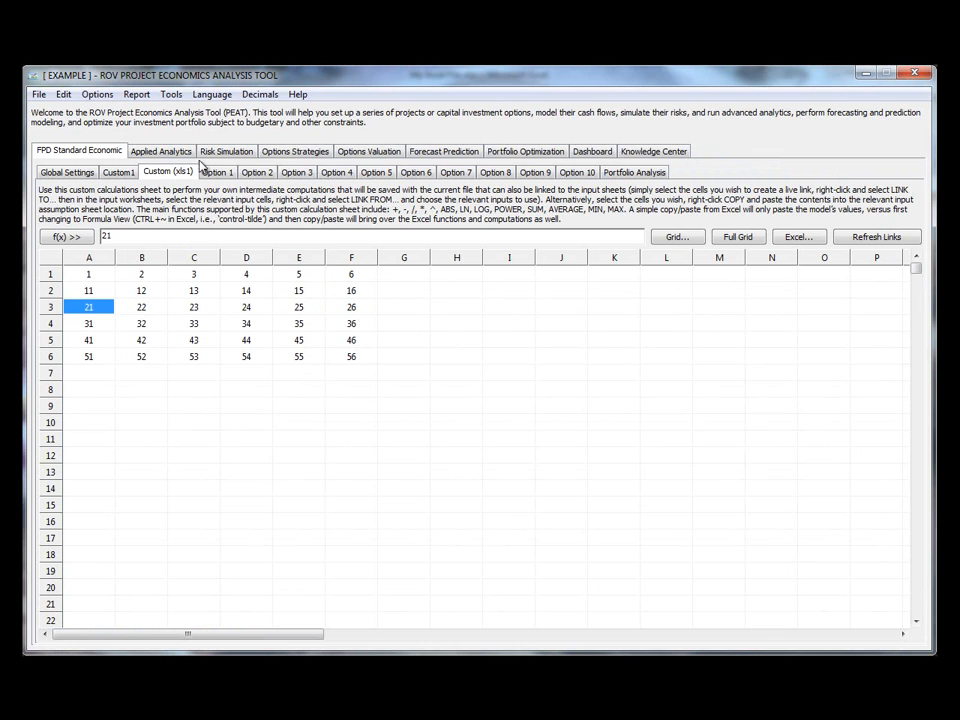
# Step: Switch back to PEAT and add a new custom sheet alongside Custom (xls1)
pyautogui.rightClick(172, 174)
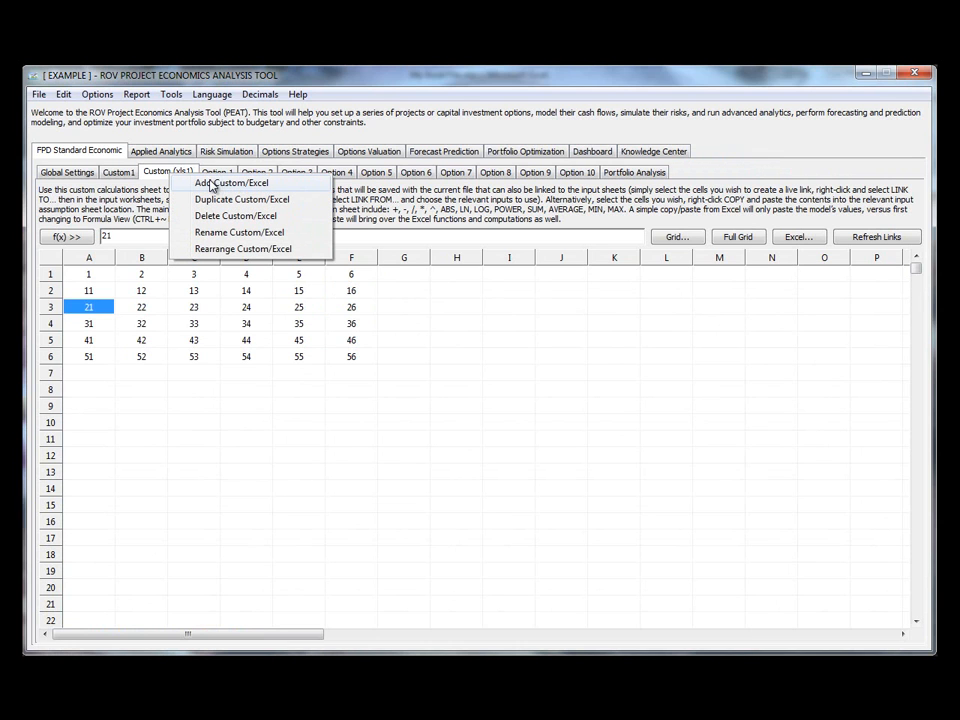
pyautogui.click(218, 185)
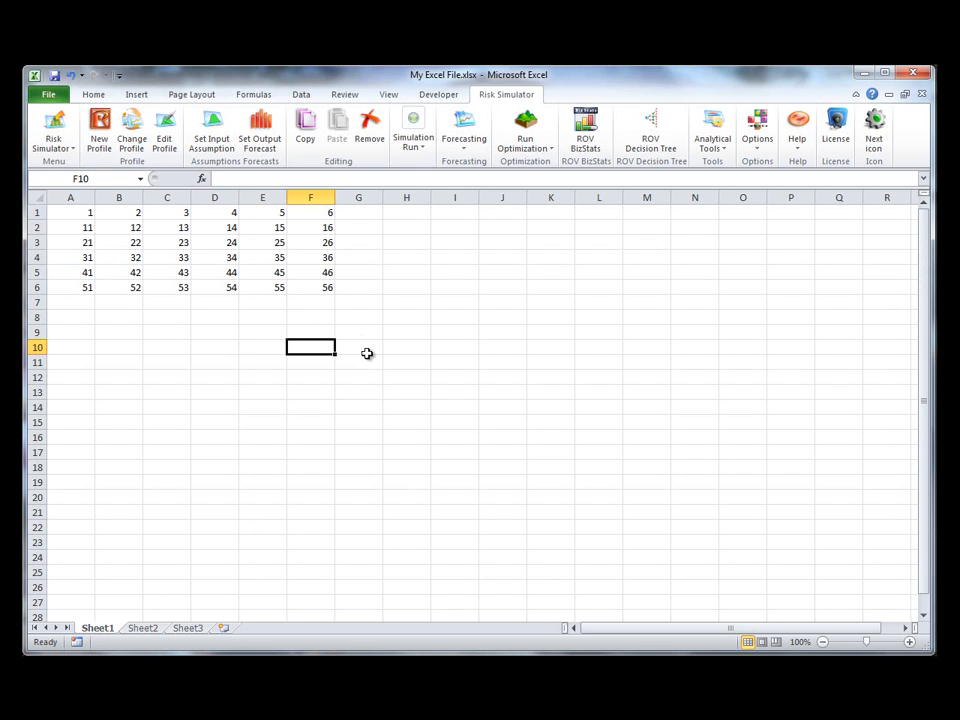
# Step: Switch to Excel and examine Sheet1's row 1 inputs and the formulas below in formula view, returning to normal view at the end
pyautogui.click(79, 229)
pyautogui.click(133, 271)
pyautogui.click(181, 317)
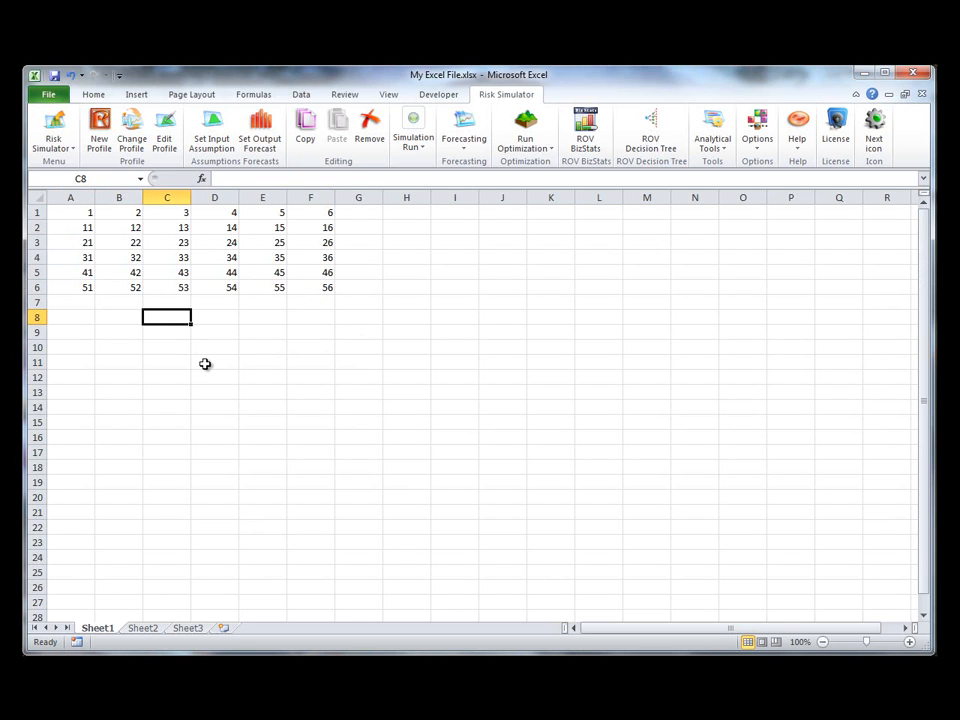
pyautogui.hotkey('ctrl', '`')
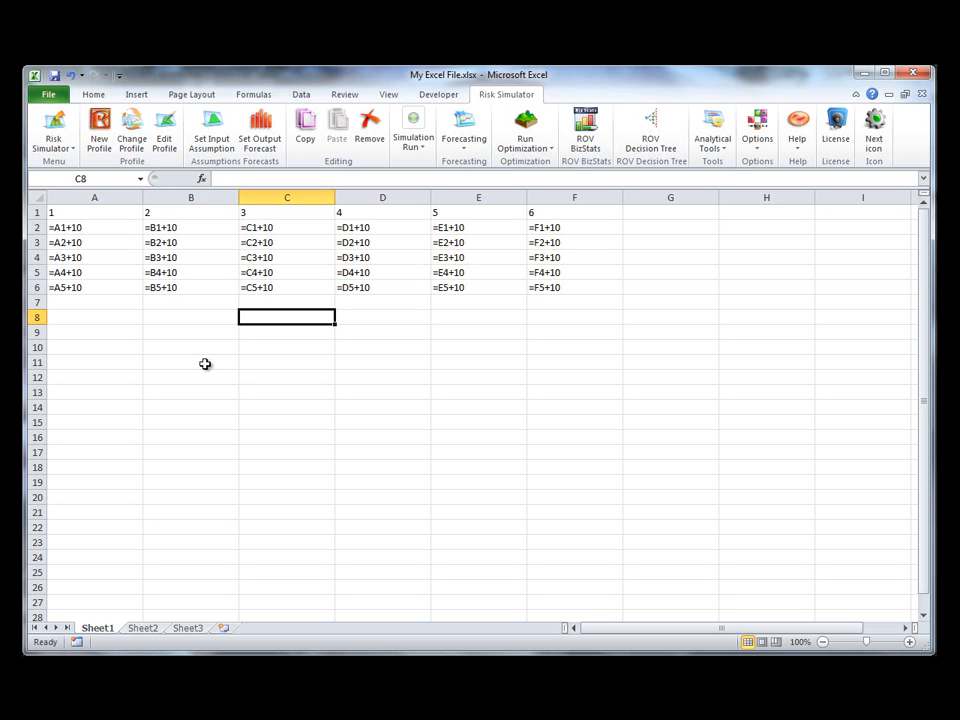
pyautogui.click(84, 216)
pyautogui.moveTo(84, 216); pyautogui.dragTo(585, 223)
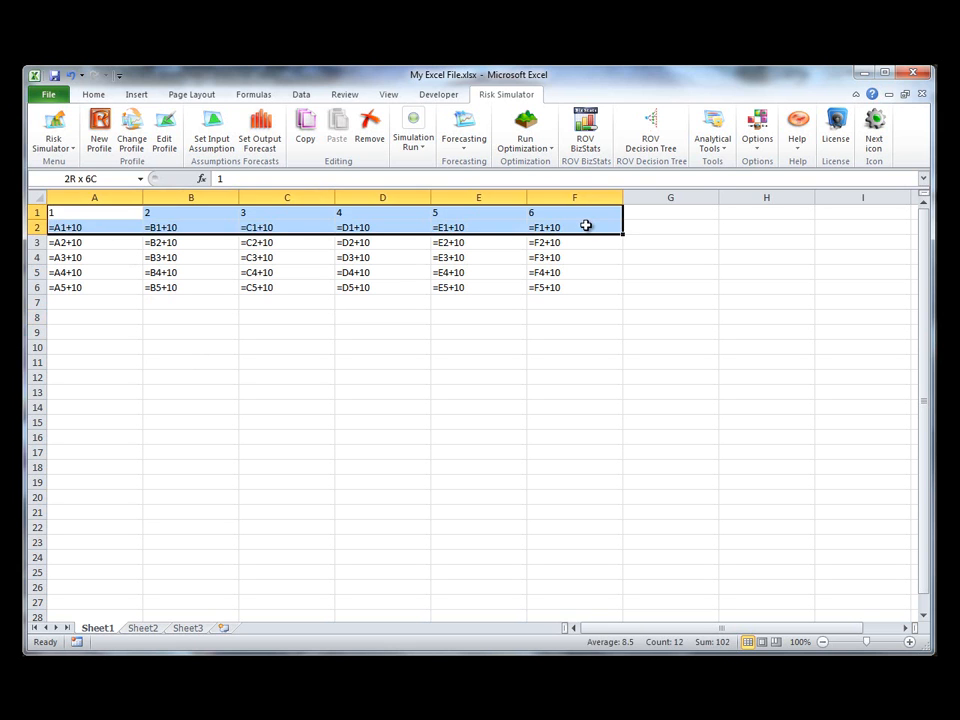
pyautogui.click(568, 286)
pyautogui.click(561, 347)
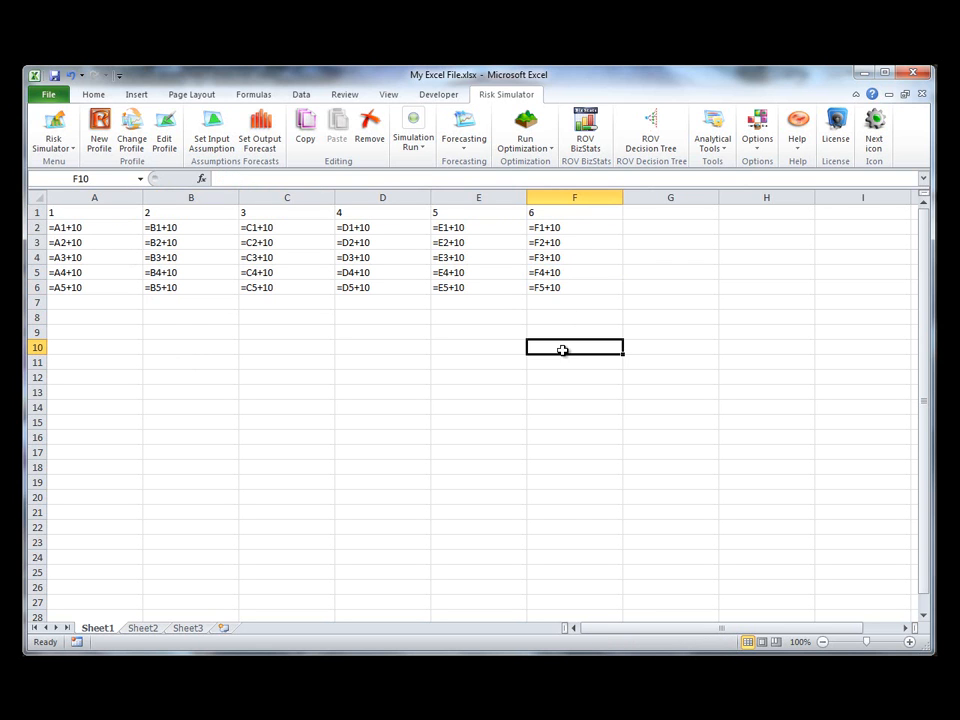
pyautogui.hotkey('ctrl', '`')
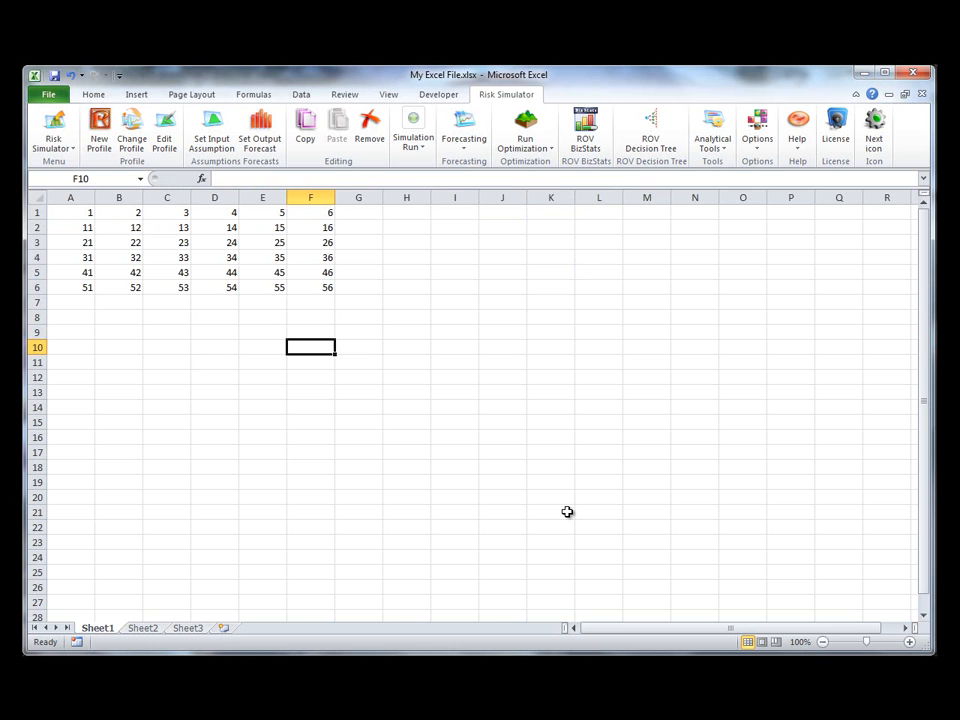
# Step: Display the formulas on Sheet1 instead of the values and copy the range A1:F6
pyautogui.hotkey('ctrl', '`')
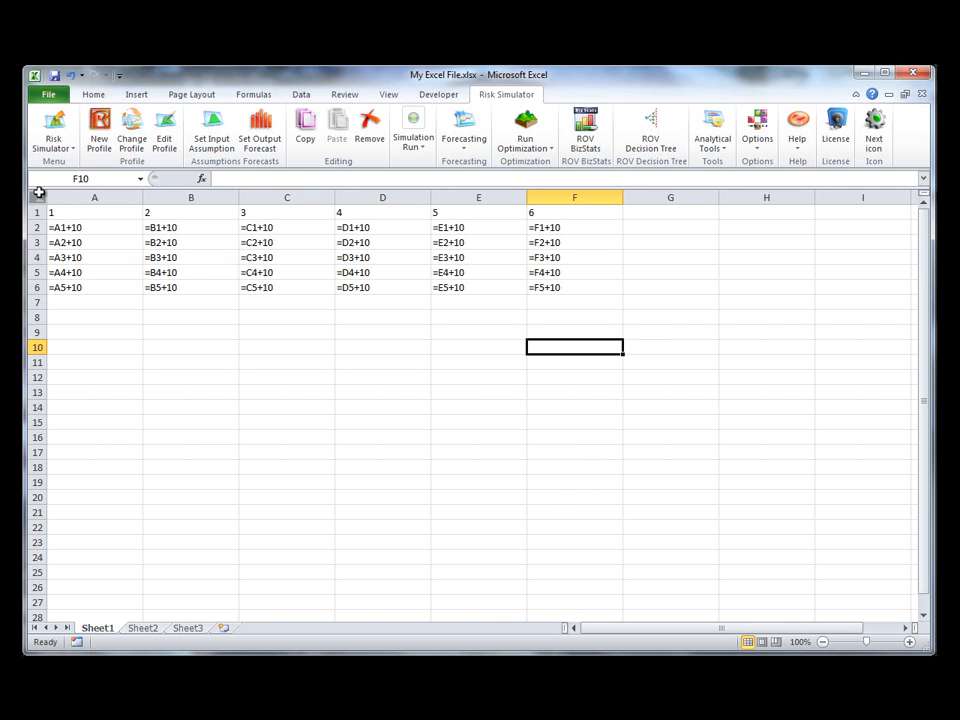
pyautogui.moveTo(62, 213); pyautogui.dragTo(553, 274)
pyautogui.hotkey('ctrl', 'c')
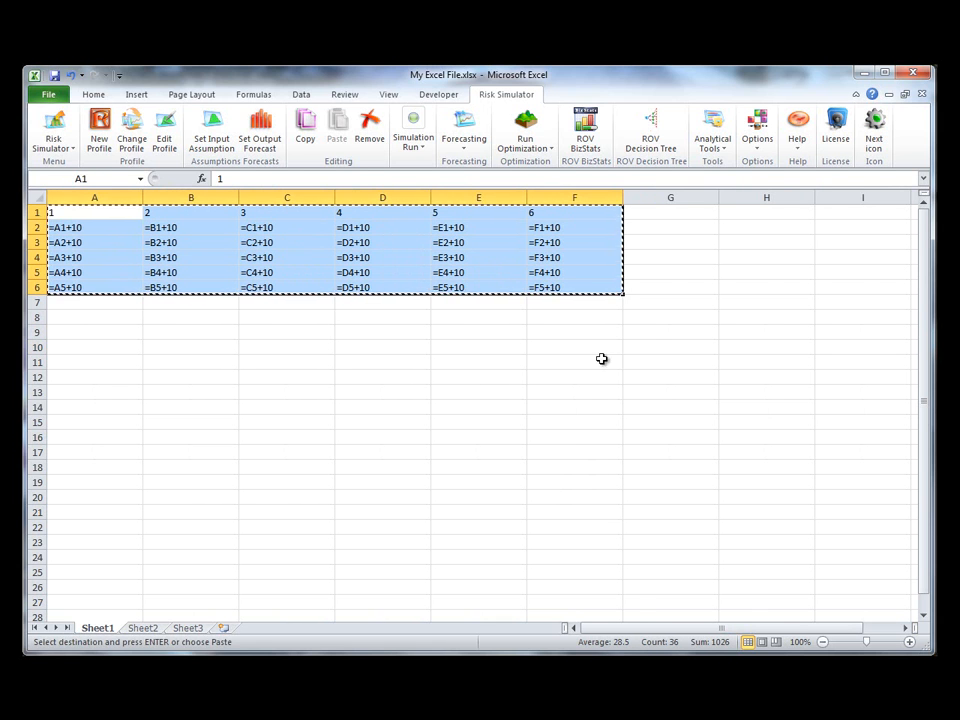
# Step: Switch to PEAT and paste the copied range into the Custom (xls2) sheet starting at A1
pyautogui.hotkey('alt', 'Tab')
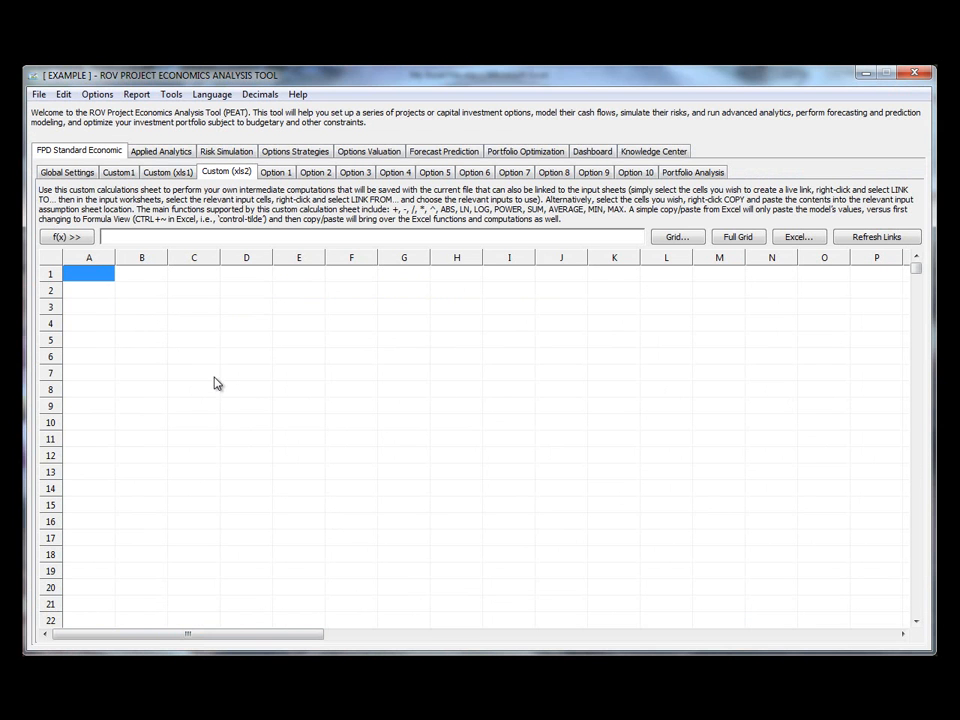
pyautogui.rightClick(99, 274)
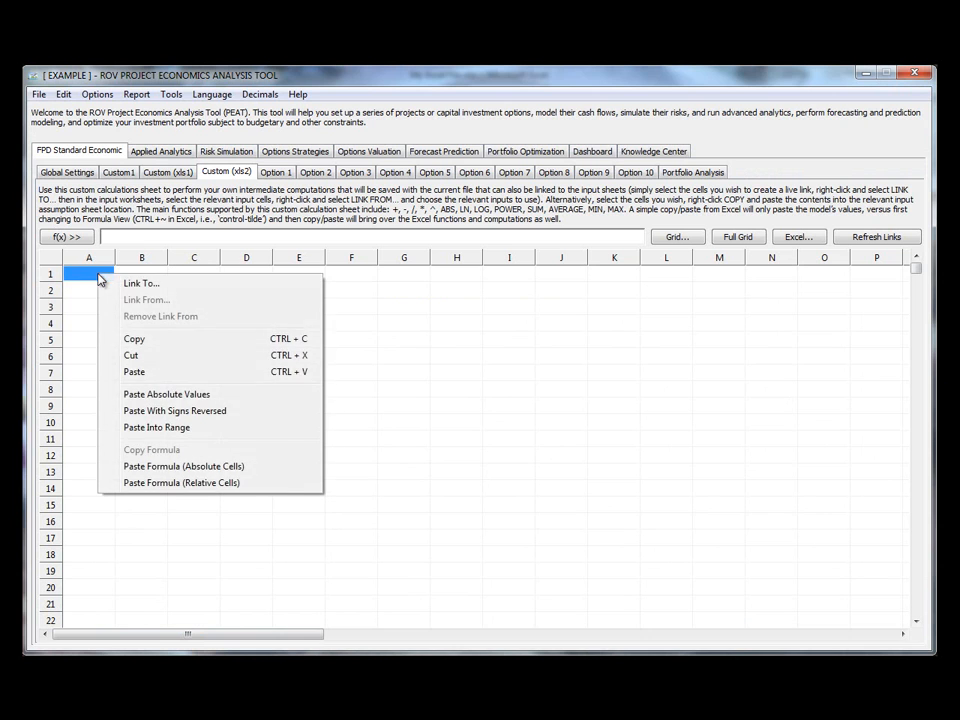
pyautogui.click(134, 372)
pyautogui.click(424, 474)
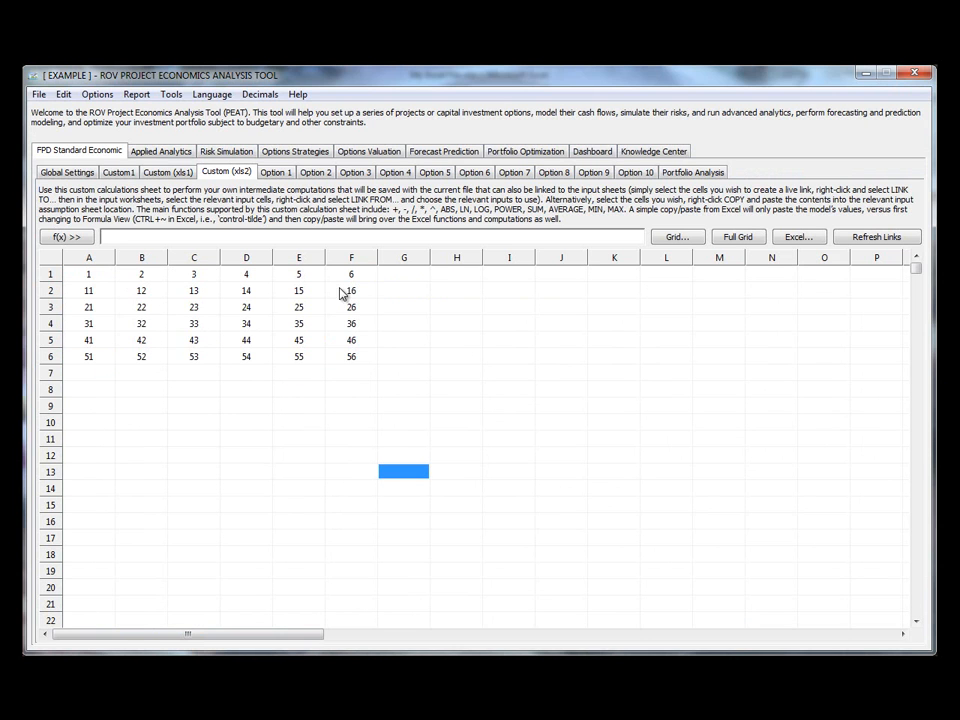
# Step: Inspect the pasted cells below row 1, including A2, B4 and D4, to check whether they hold formulas
pyautogui.click(102, 294)
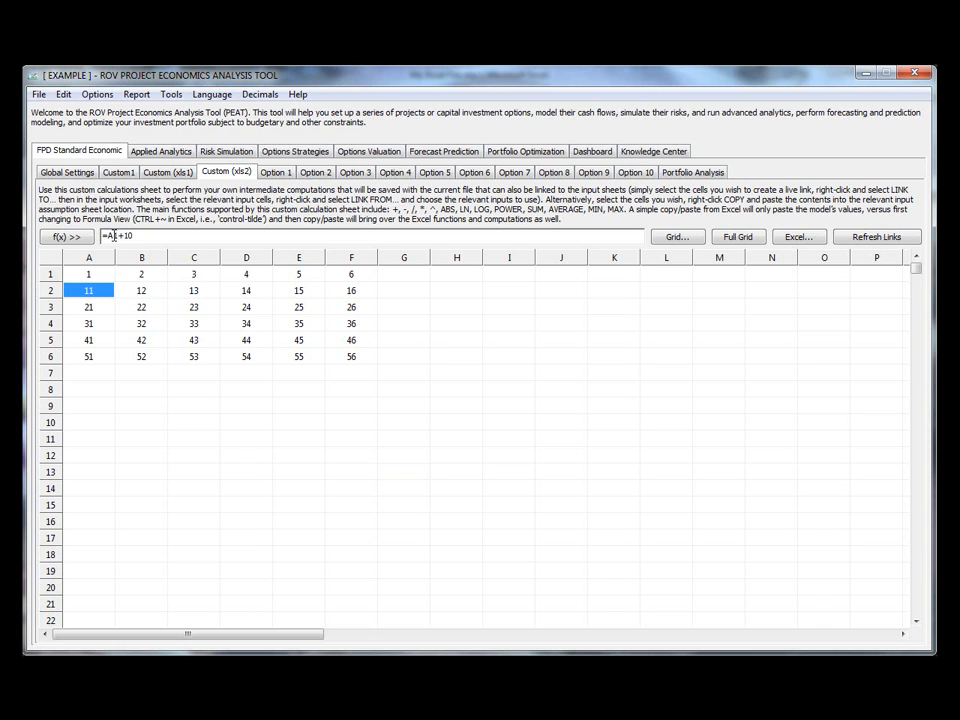
pyautogui.click(120, 295)
pyautogui.moveTo(125, 309); pyautogui.dragTo(140, 353)
pyautogui.click(133, 323)
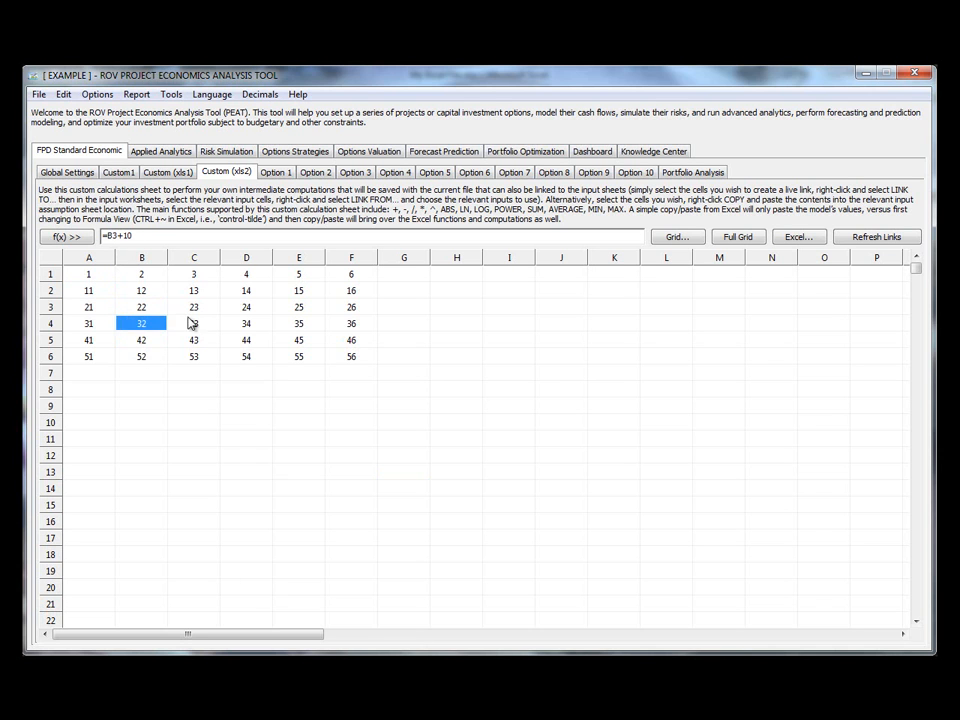
pyautogui.click(246, 323)
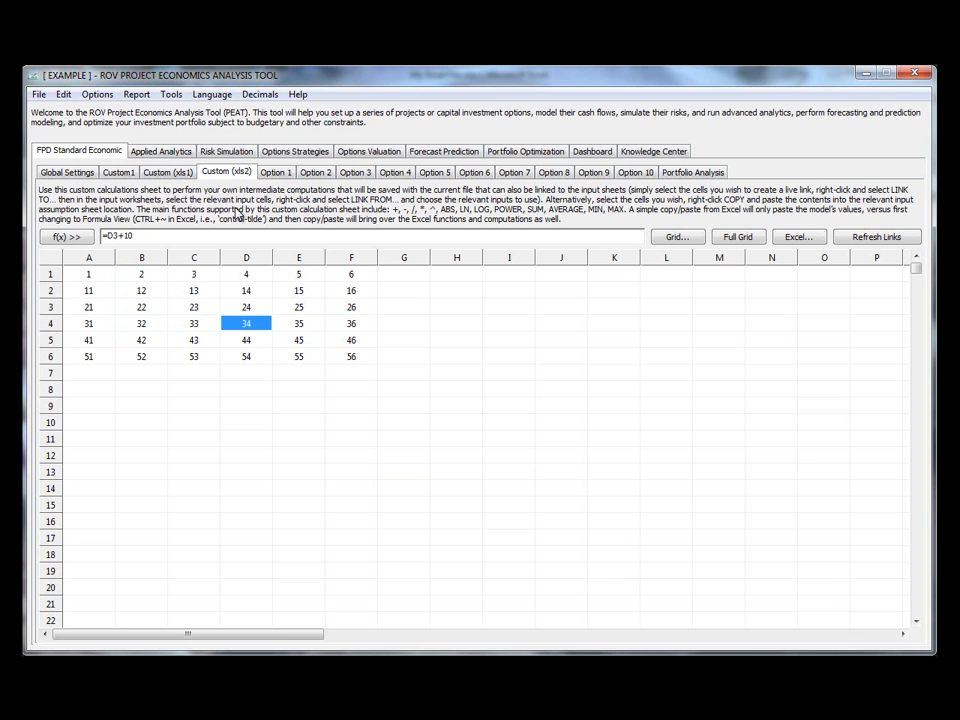
# Step: Set cell A1 to 10 on the Custom (xls2) sheet and check the recalculated cell A2
pyautogui.click(103, 275)
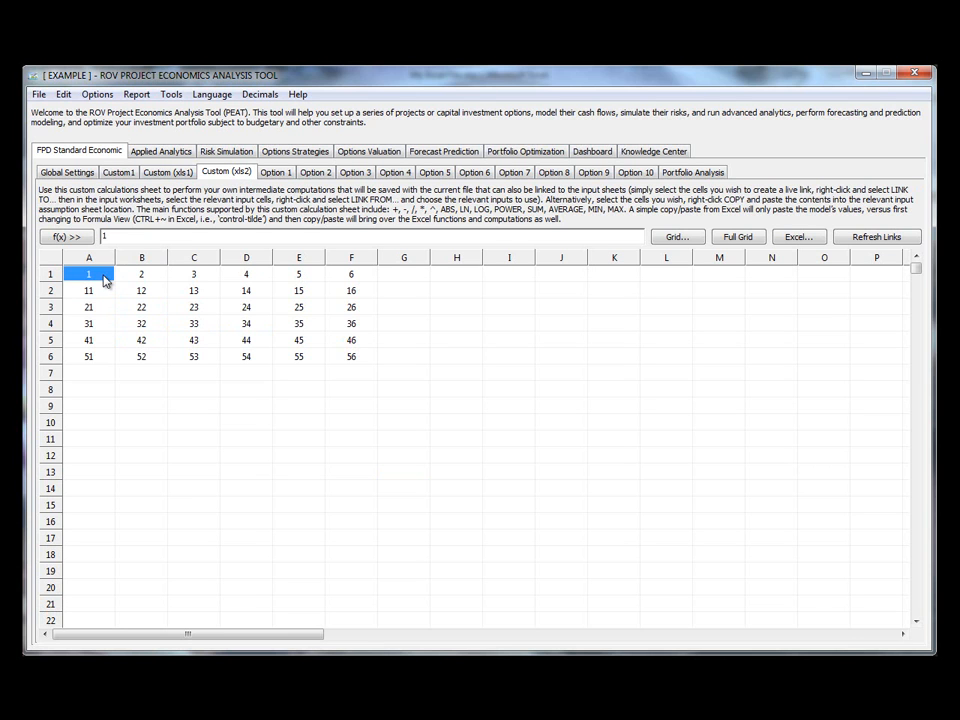
pyautogui.press('F2')
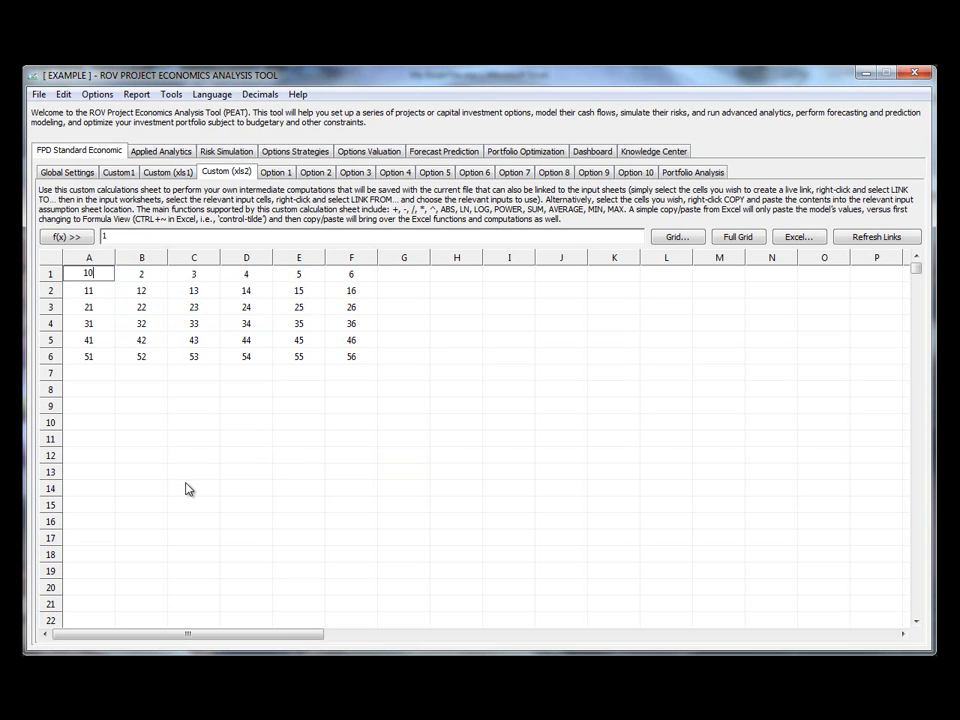
pyautogui.write('0')
pyautogui.click(188, 471)
pyautogui.click(100, 290)
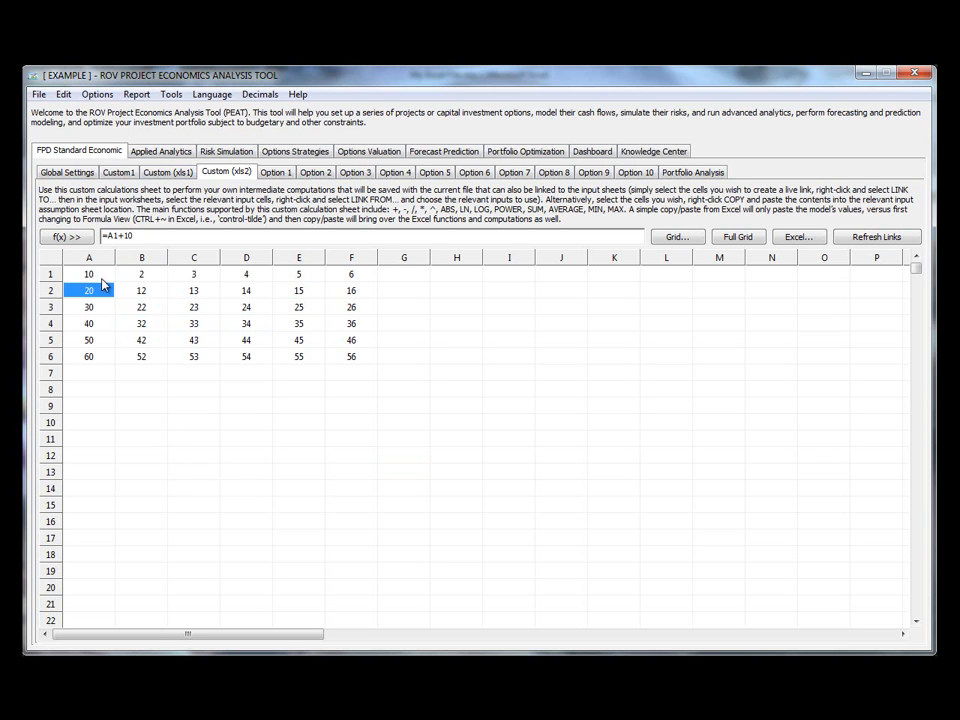
# Step: Set cell A1 back to 1 and check the formula in D5
pyautogui.click(98, 275)
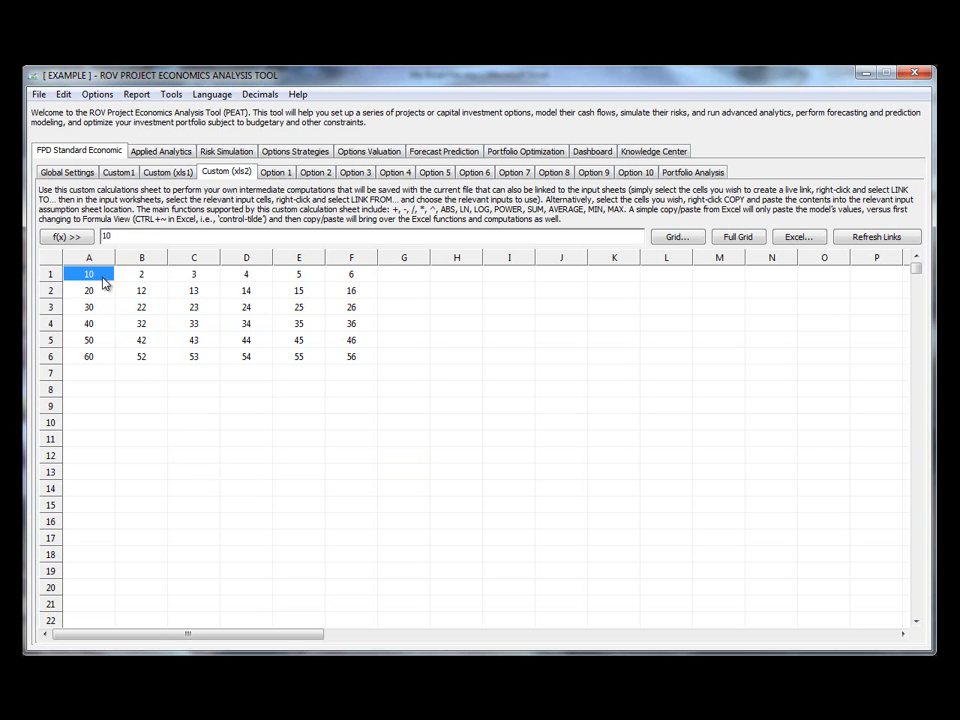
pyautogui.write('1')
pyautogui.click(189, 392)
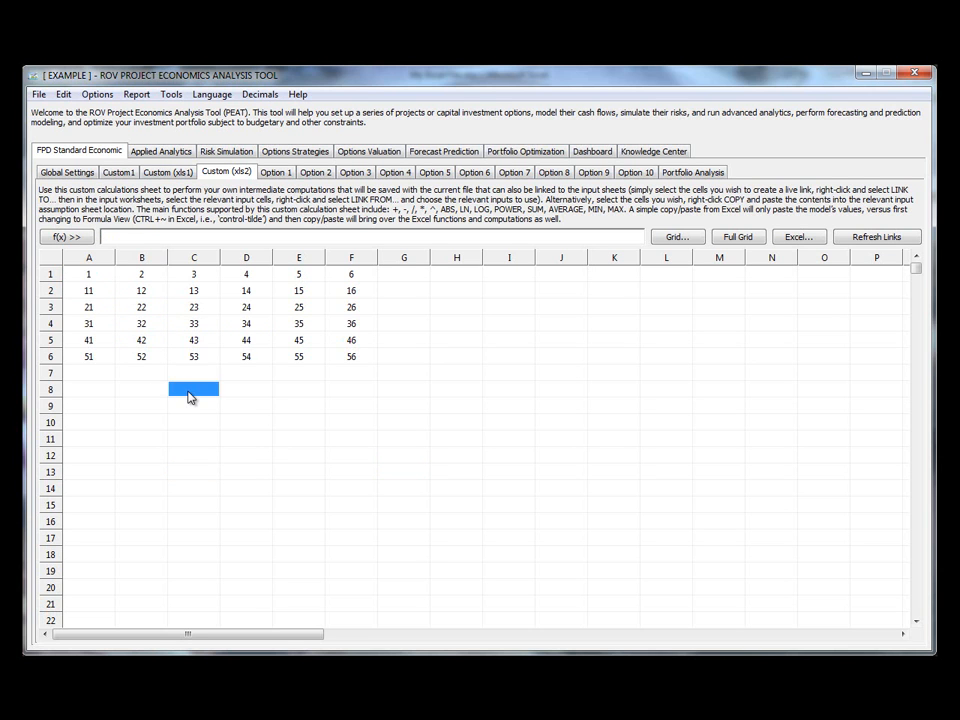
pyautogui.click(246, 340)
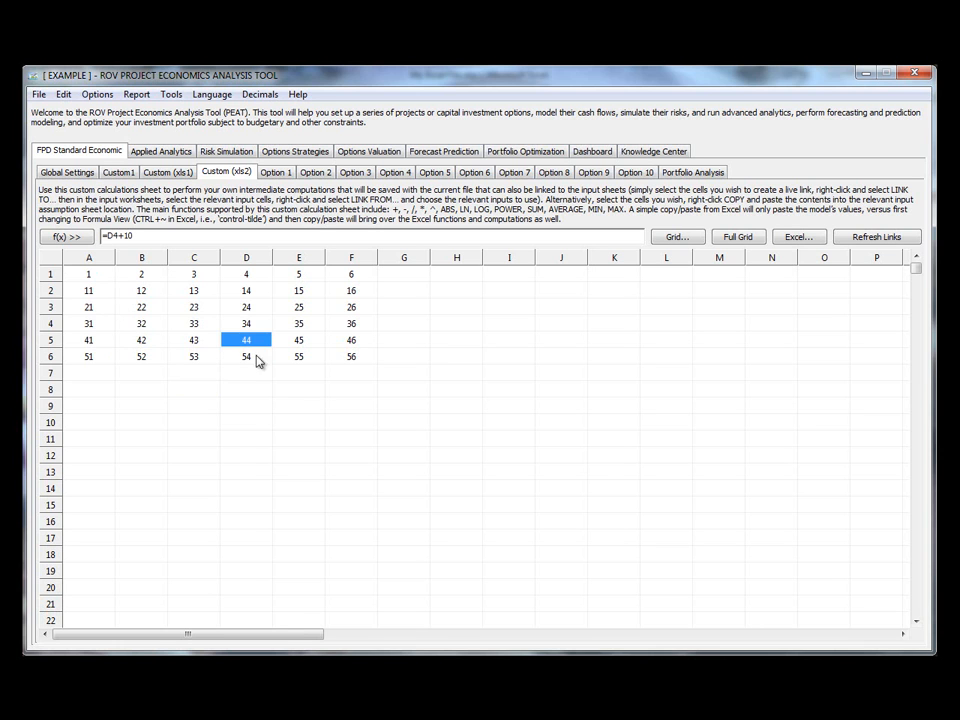
# Step: Look through the list of available functions for cell E10 and close it without inserting one
pyautogui.click(288, 423)
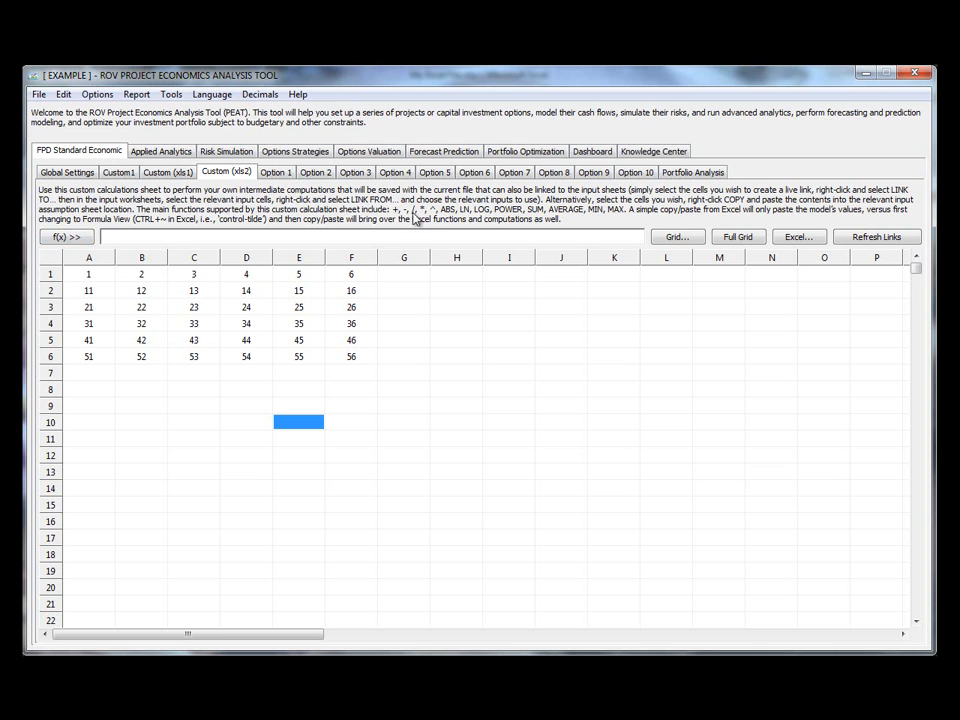
pyautogui.click(70, 238)
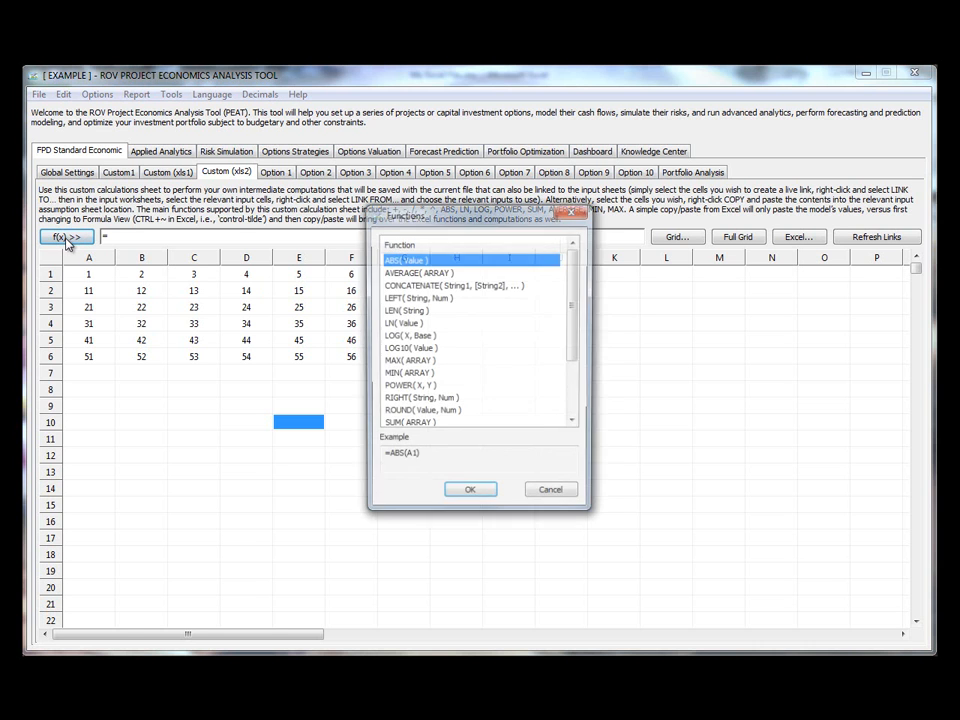
pyautogui.moveTo(573, 273)
pyautogui.mouseDown()
pyautogui.moveTo(569, 338)
pyautogui.moveTo(572, 271)
pyautogui.mouseUp()
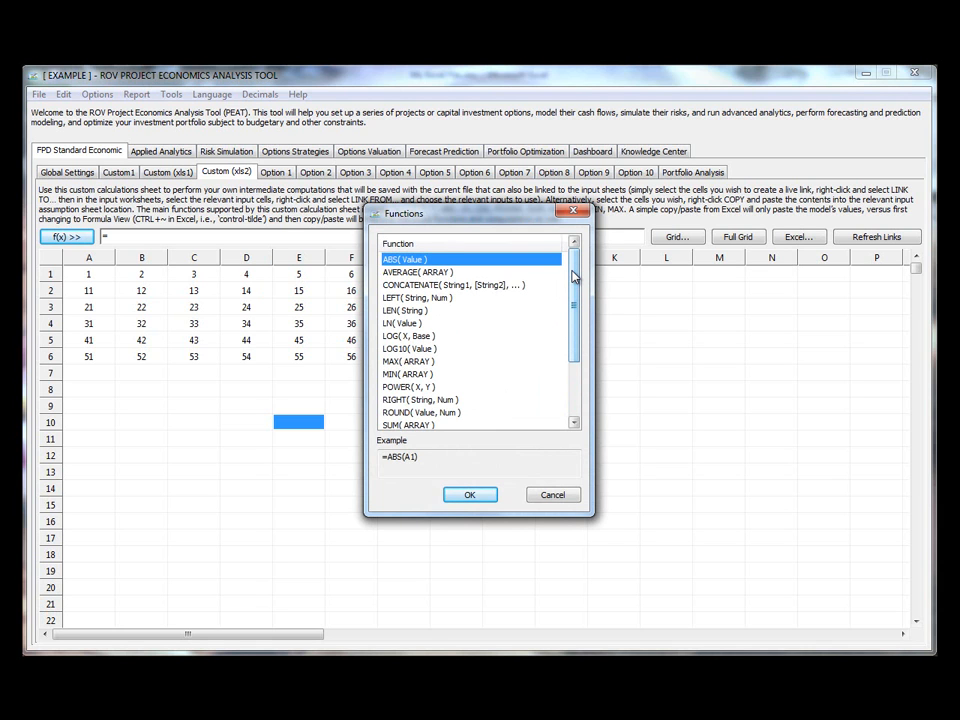
pyautogui.moveTo(575, 277); pyautogui.dragTo(572, 338)
pyautogui.click(553, 495)
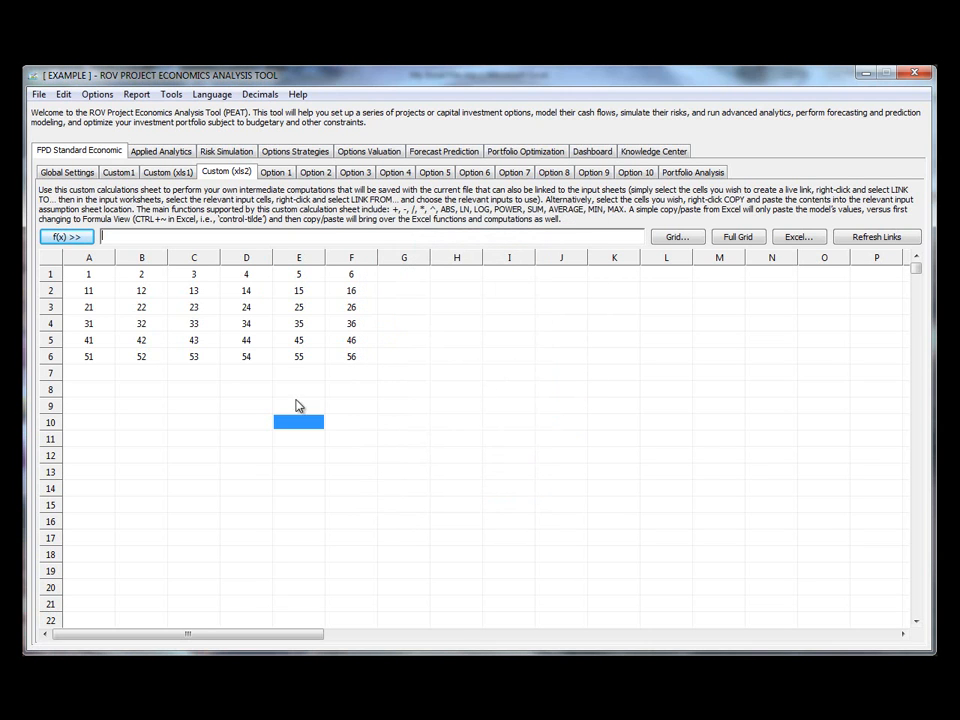
# Step: Insert the AVERAGE function in cell A8 with the range A1:A6
pyautogui.click(92, 390)
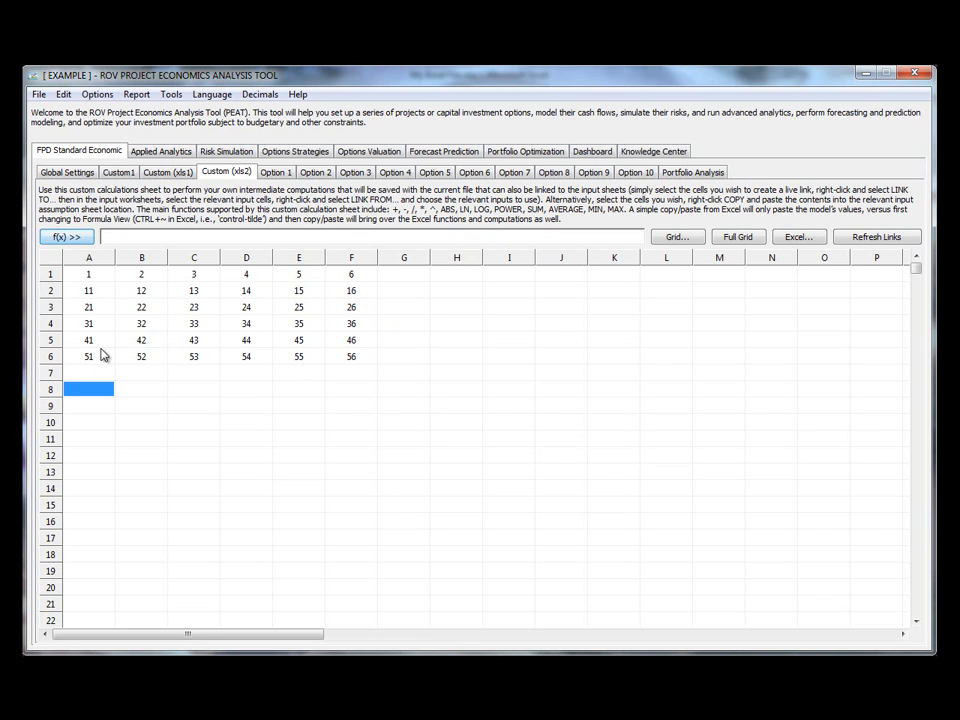
pyautogui.click(66, 237)
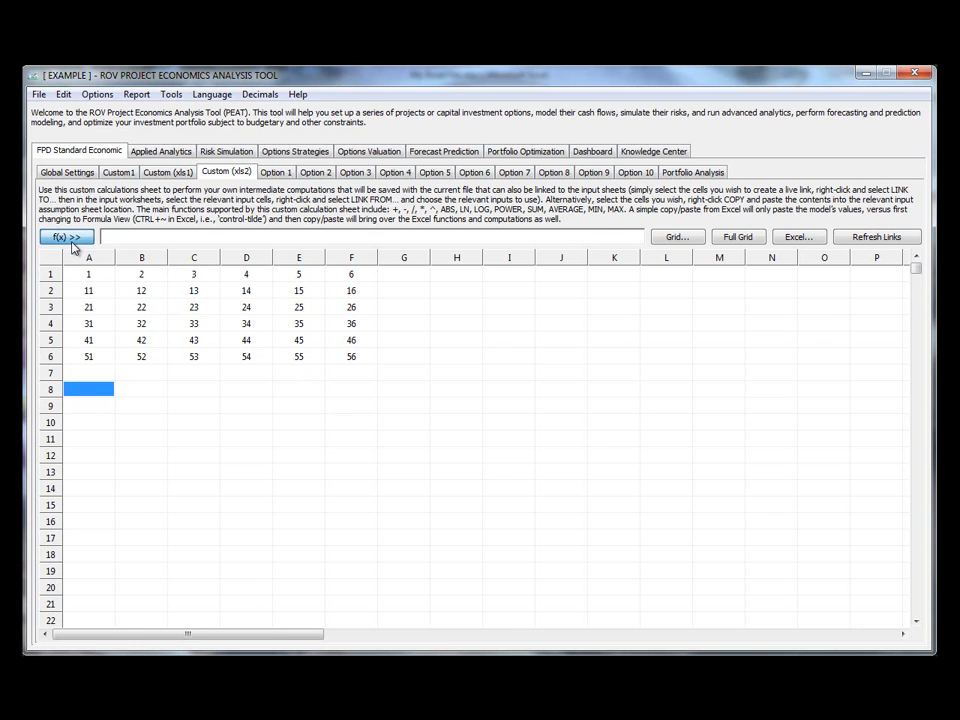
pyautogui.click(412, 274)
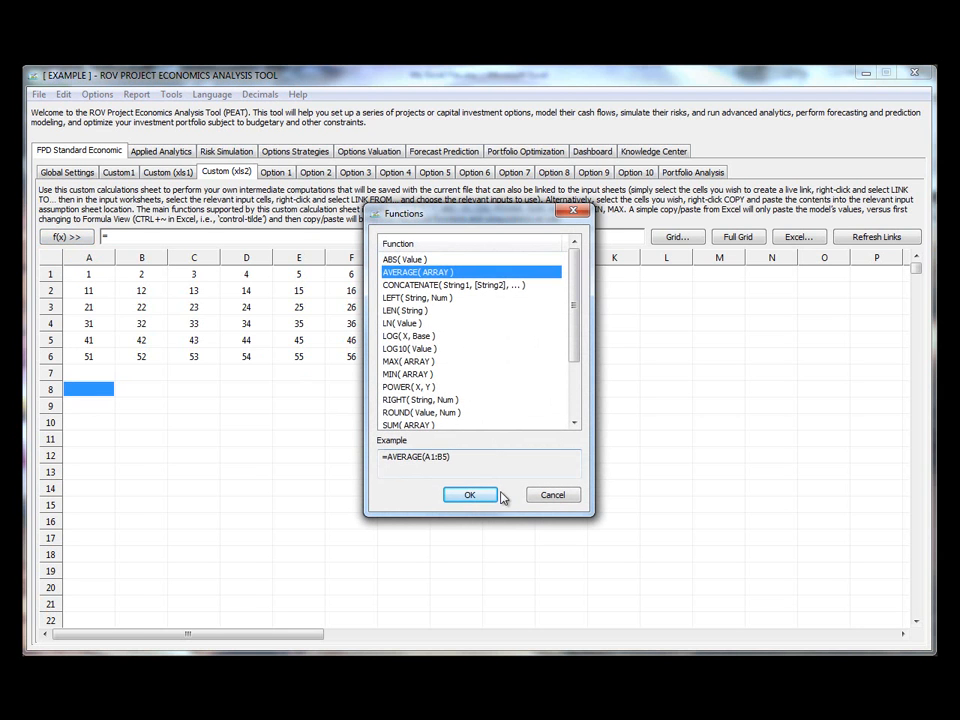
pyautogui.click(469, 495)
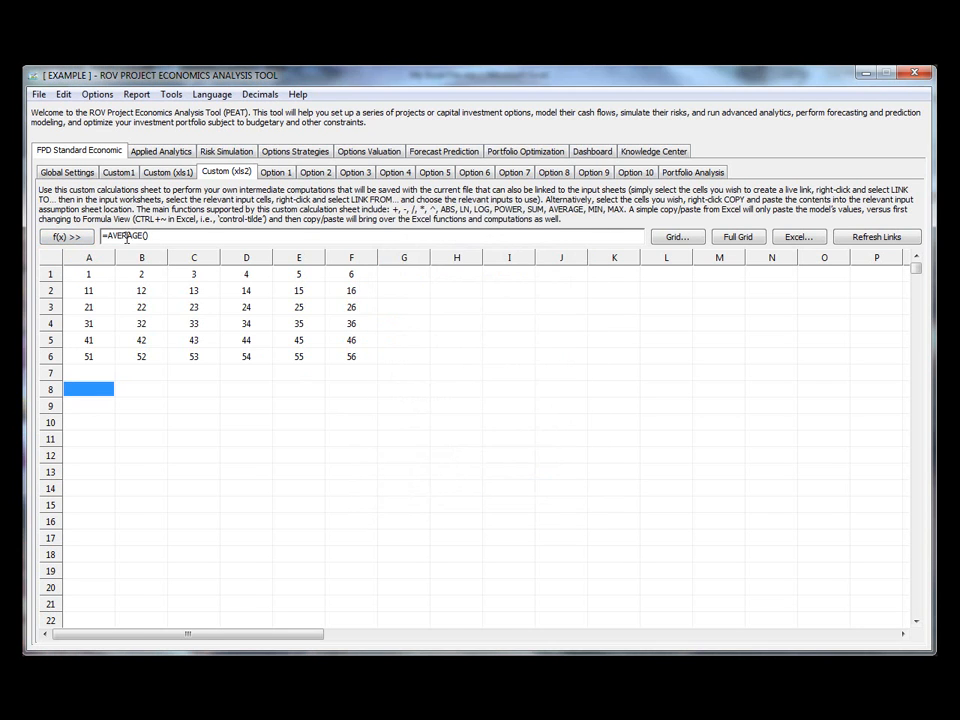
pyautogui.click(246, 392)
pyautogui.click(96, 396)
# Step: Rename the third custom sheet, Custom (xls2), as My Model
pyautogui.rightClick(236, 178)
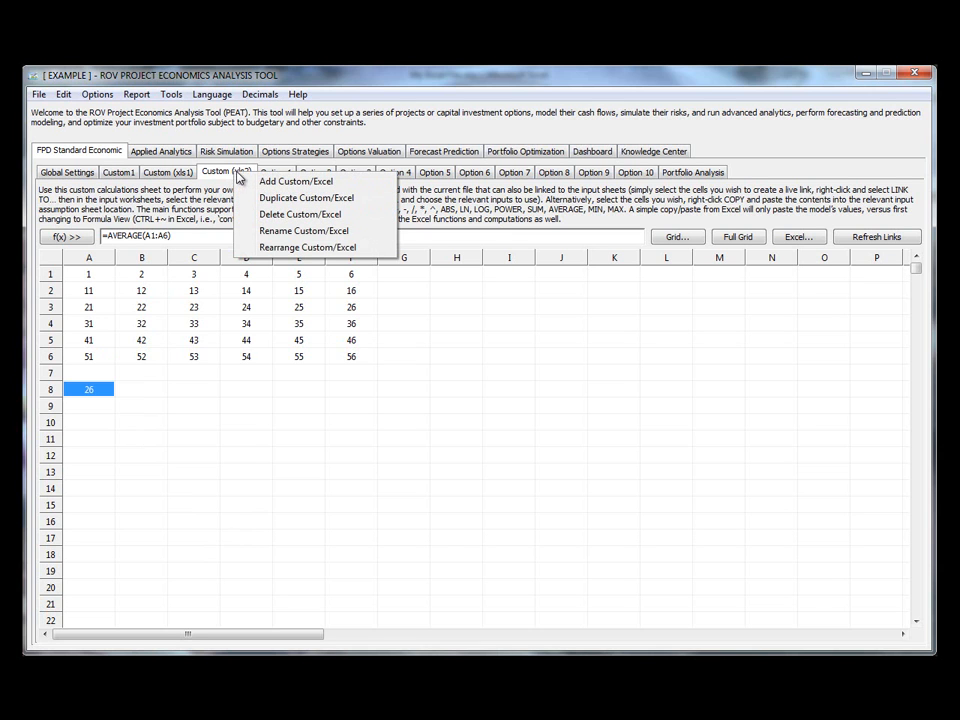
pyautogui.click(284, 239)
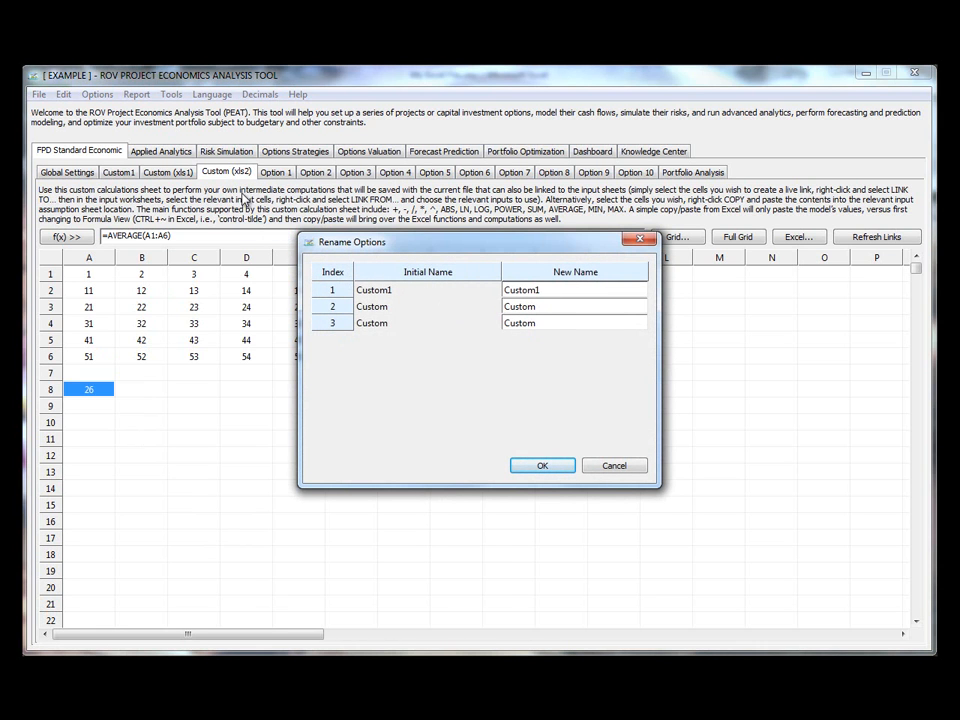
pyautogui.click(559, 325)
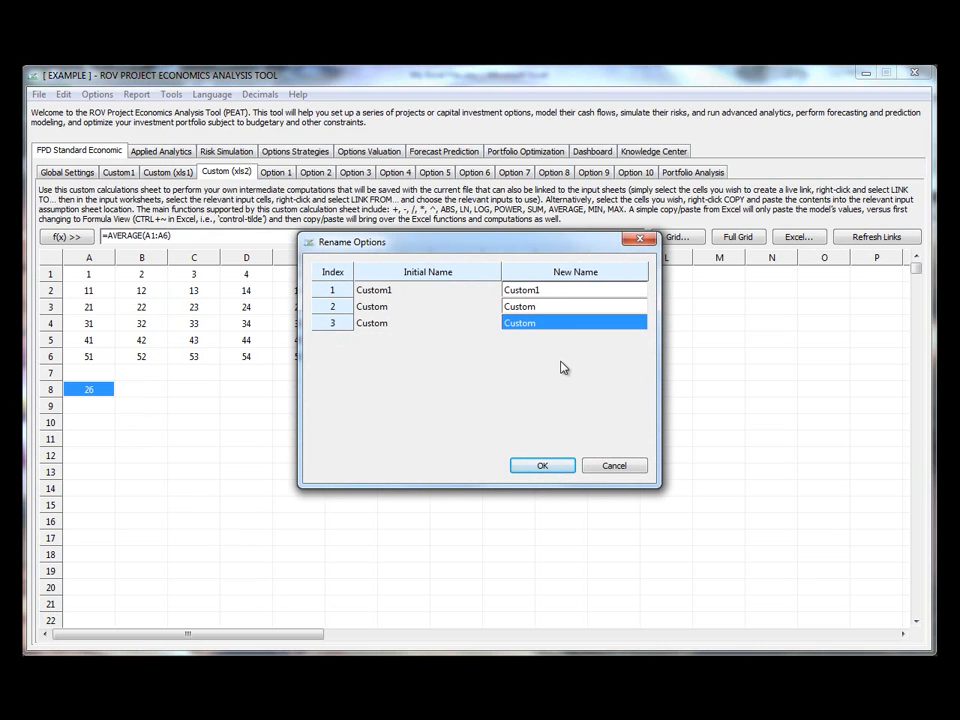
pyautogui.write('My Model')
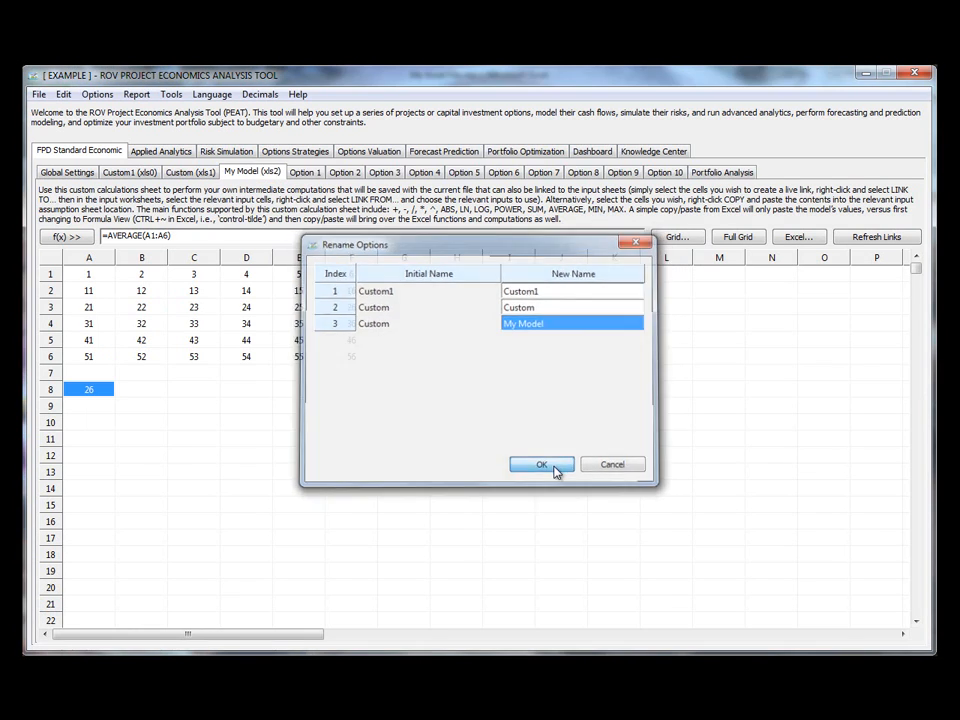
pyautogui.click(550, 467)
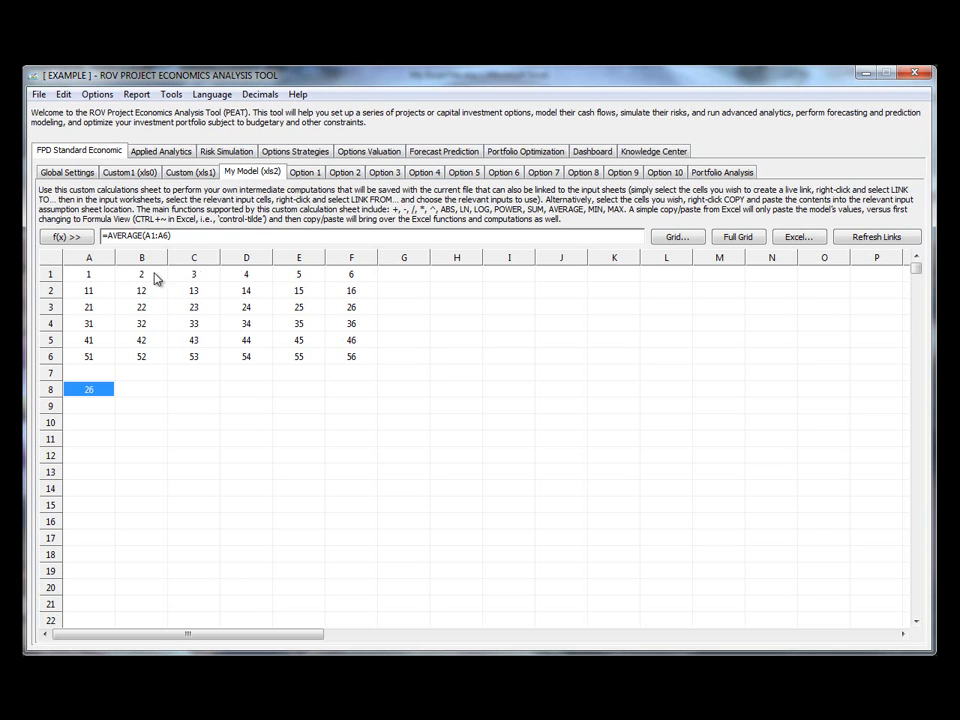
# Step: Mark cells A1:F1 on the My Model sheet as the source of a live link
pyautogui.moveTo(107, 275); pyautogui.dragTo(339, 276)
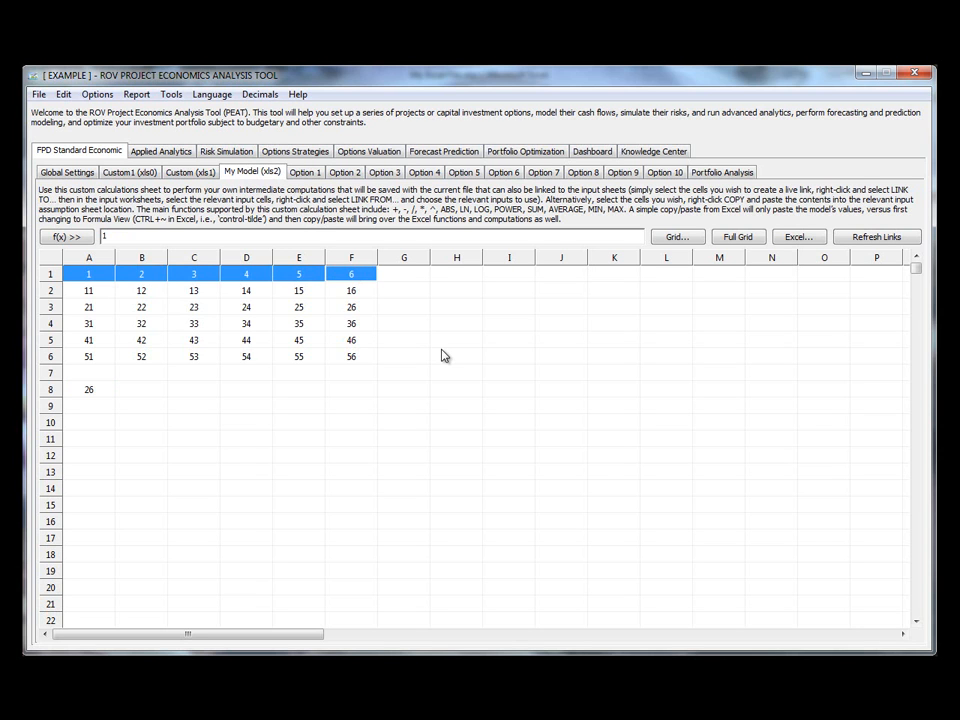
pyautogui.rightClick(249, 276)
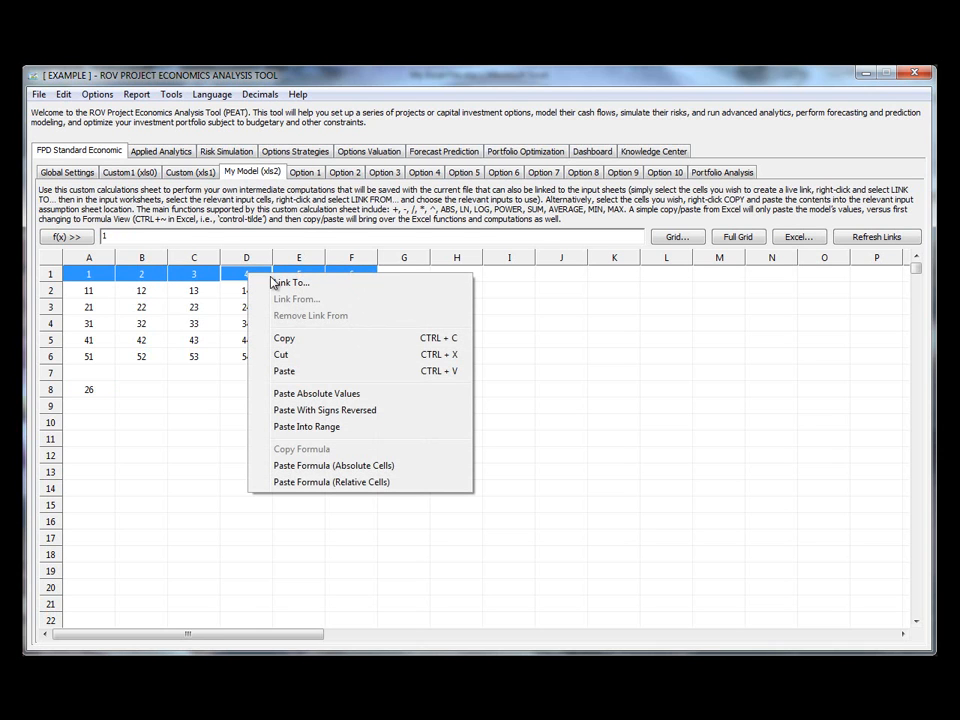
pyautogui.click(316, 288)
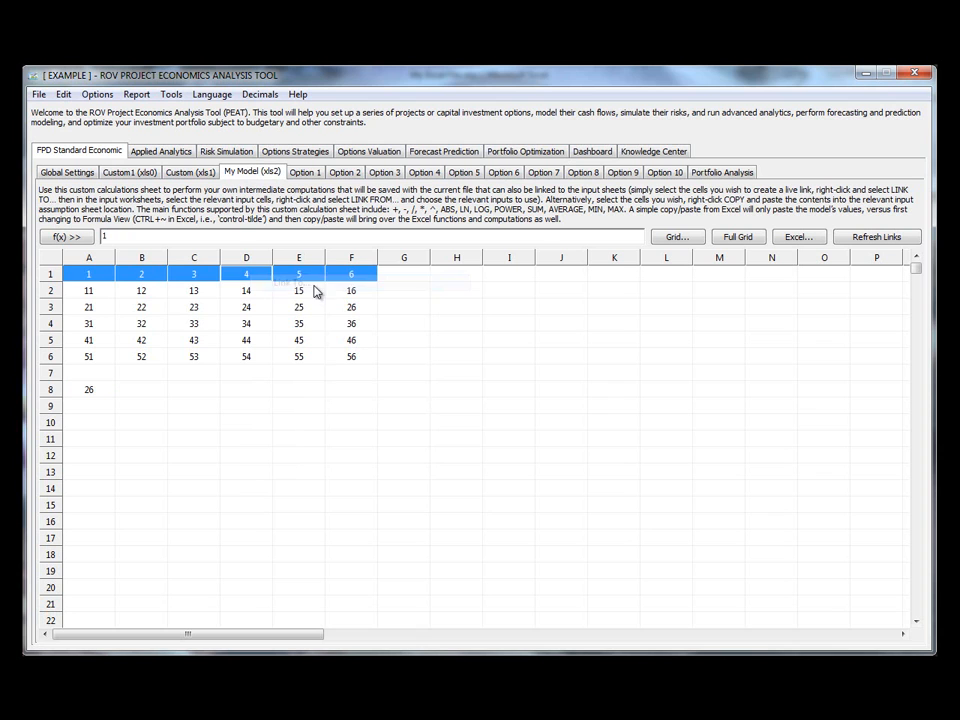
pyautogui.click(300, 410)
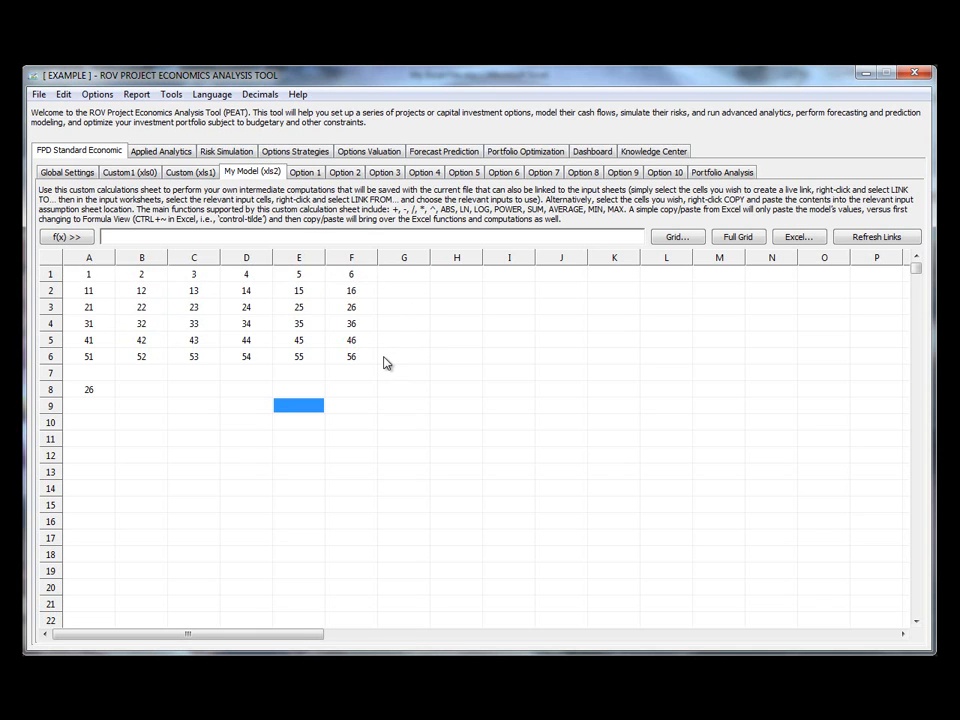
# Step: Link Option 1's Main Facilities Investment inputs for 2012 to 2017 from the marked My Model cells
pyautogui.click(333, 172)
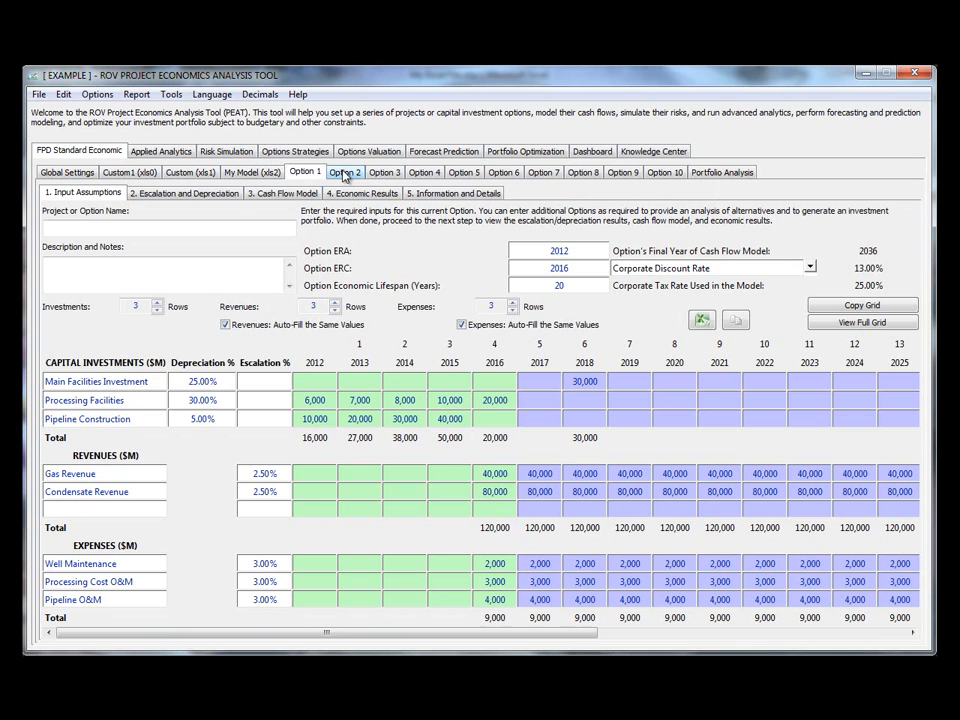
pyautogui.click(306, 175)
pyautogui.moveTo(526, 383); pyautogui.dragTo(318, 381)
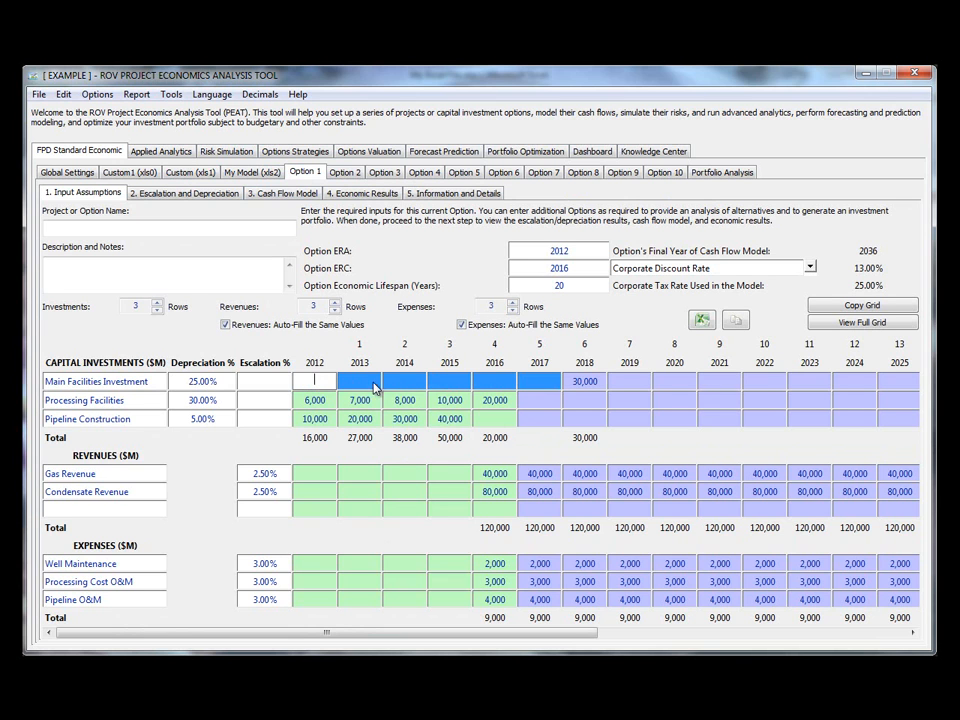
pyautogui.click(499, 420)
pyautogui.moveTo(318, 381); pyautogui.dragTo(538, 381)
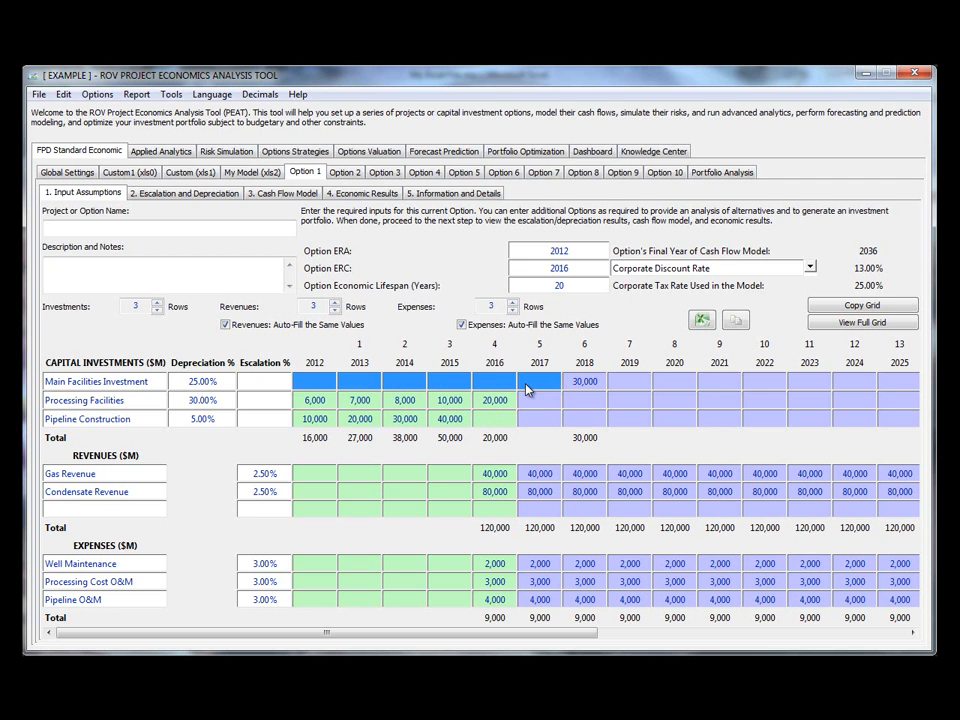
pyautogui.rightClick(397, 384)
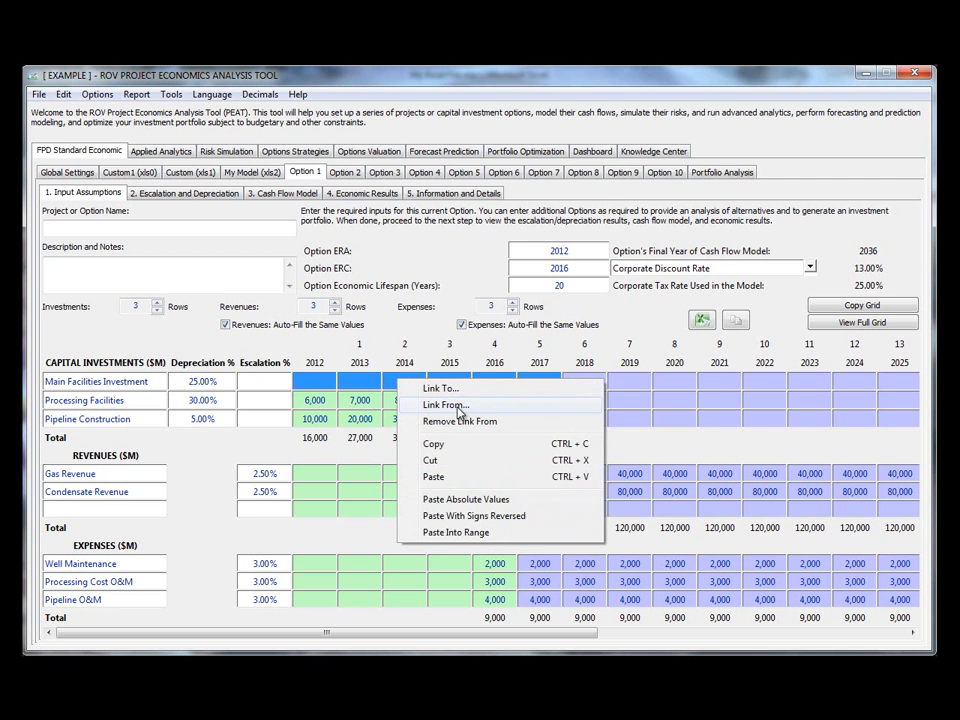
pyautogui.click(459, 405)
pyautogui.click(556, 419)
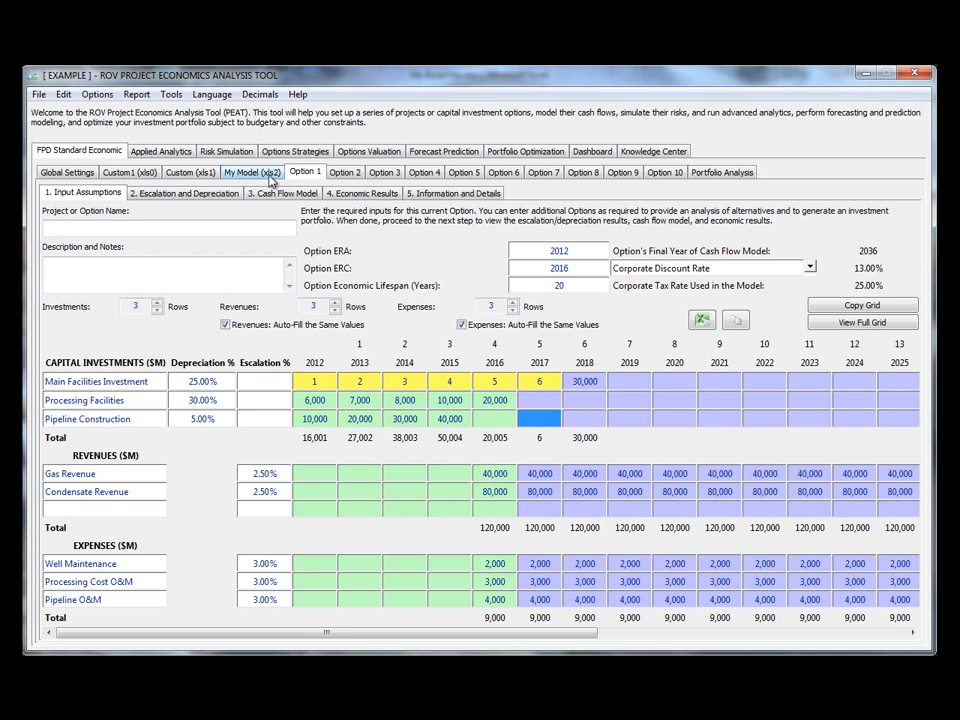
# Step: Check the link references of the Main Facilities Investment cells and compare them with the source cells on the My Model sheet
pyautogui.doubleClick(370, 385)
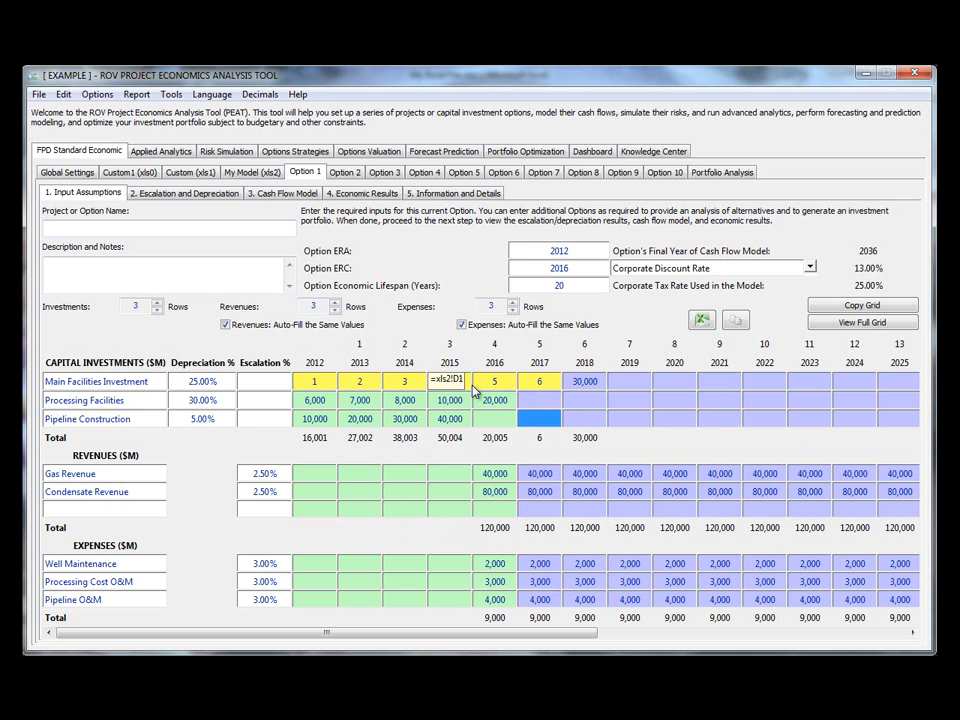
pyautogui.click(270, 175)
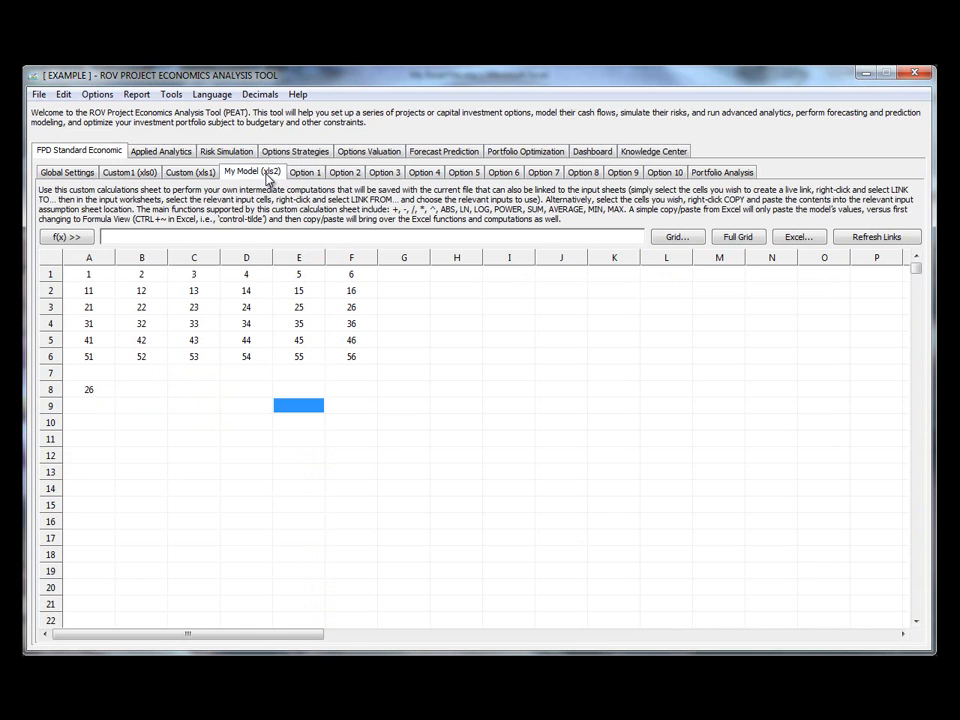
pyautogui.click(305, 172)
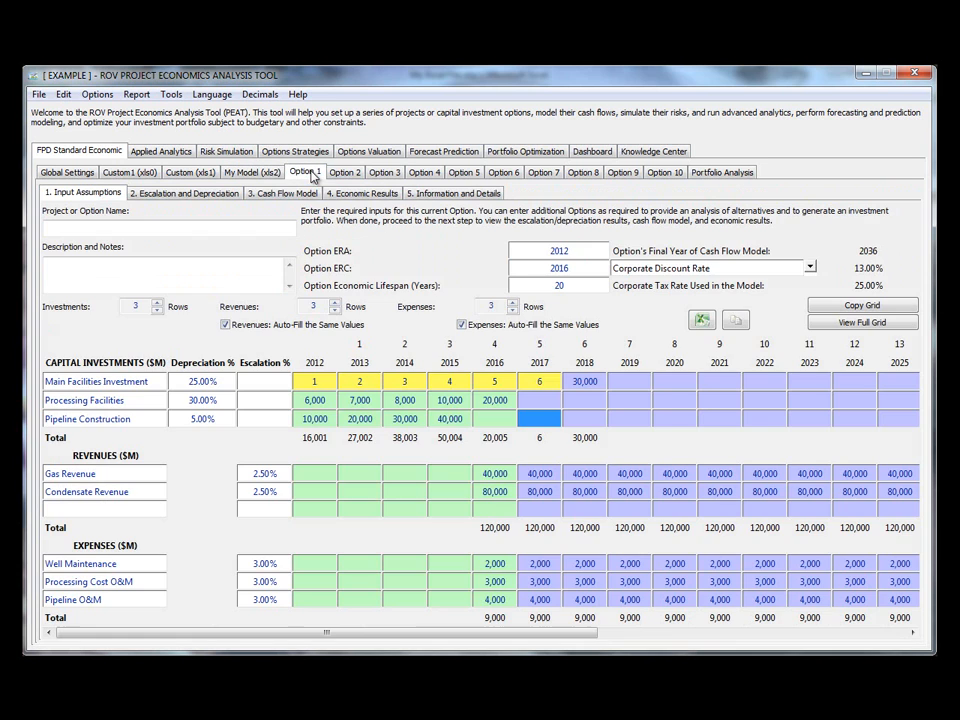
pyautogui.click(254, 176)
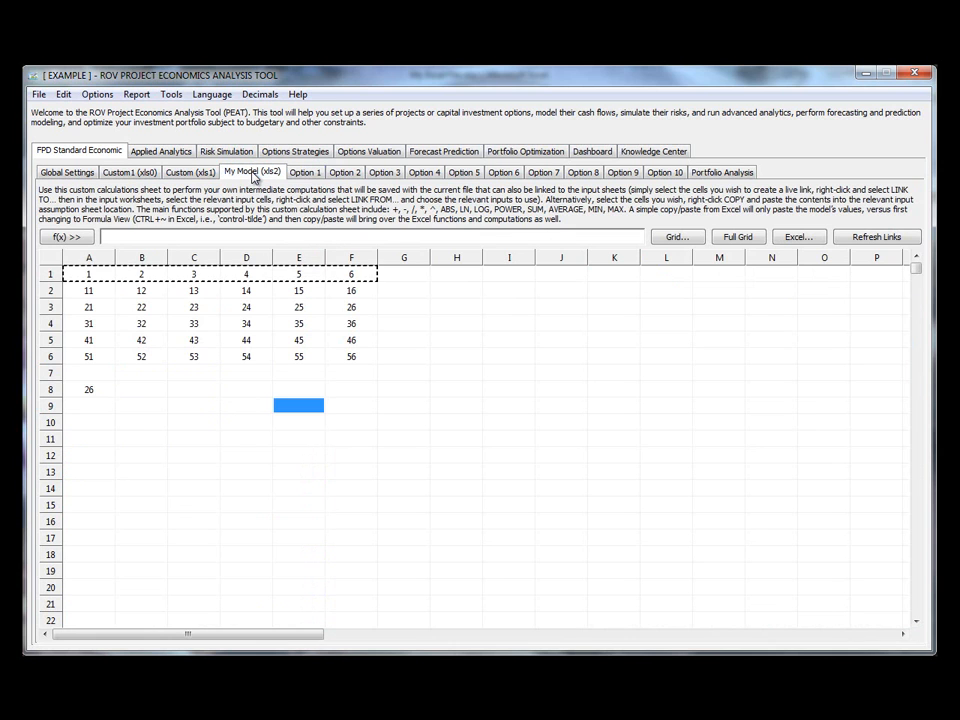
# Step: Rename the My Model custom sheet as Her Model
pyautogui.rightClick(262, 176)
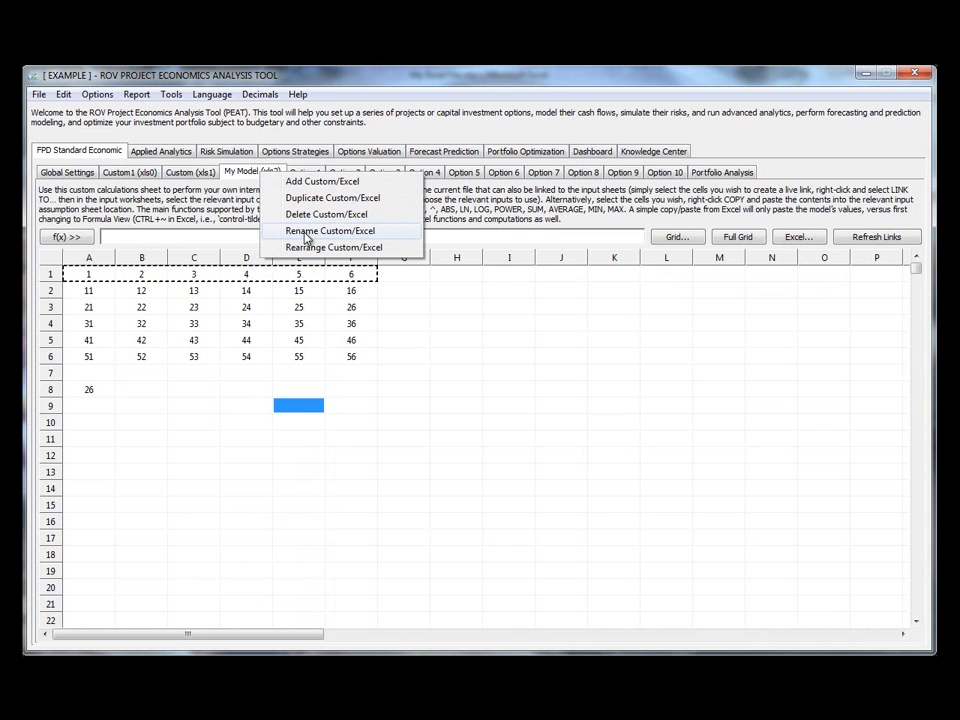
pyautogui.click(306, 231)
pyautogui.click(540, 323)
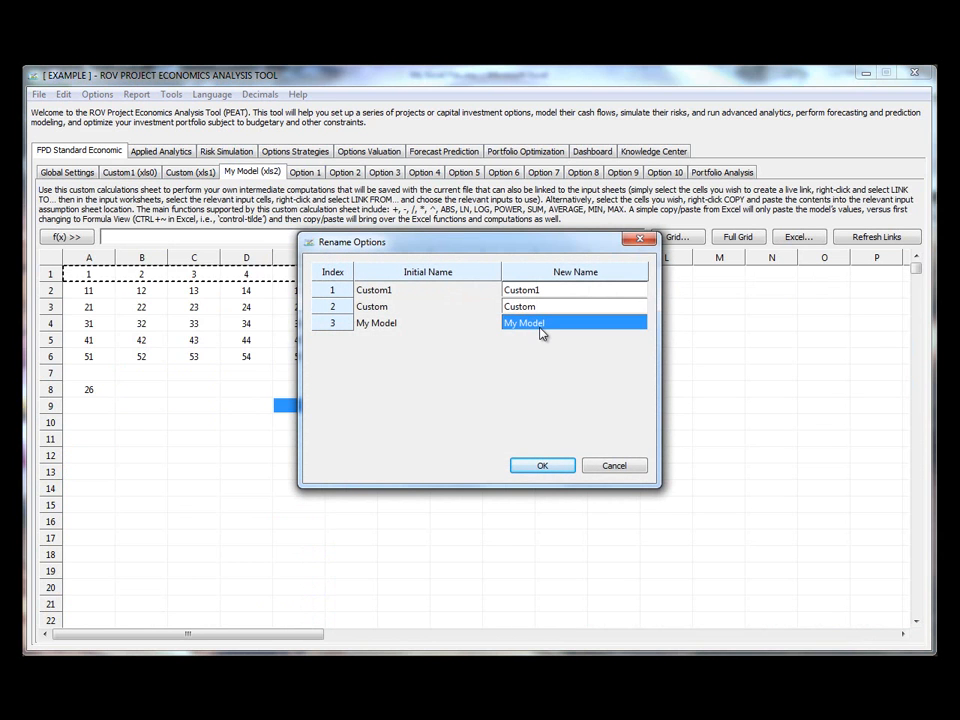
pyautogui.write('Her')
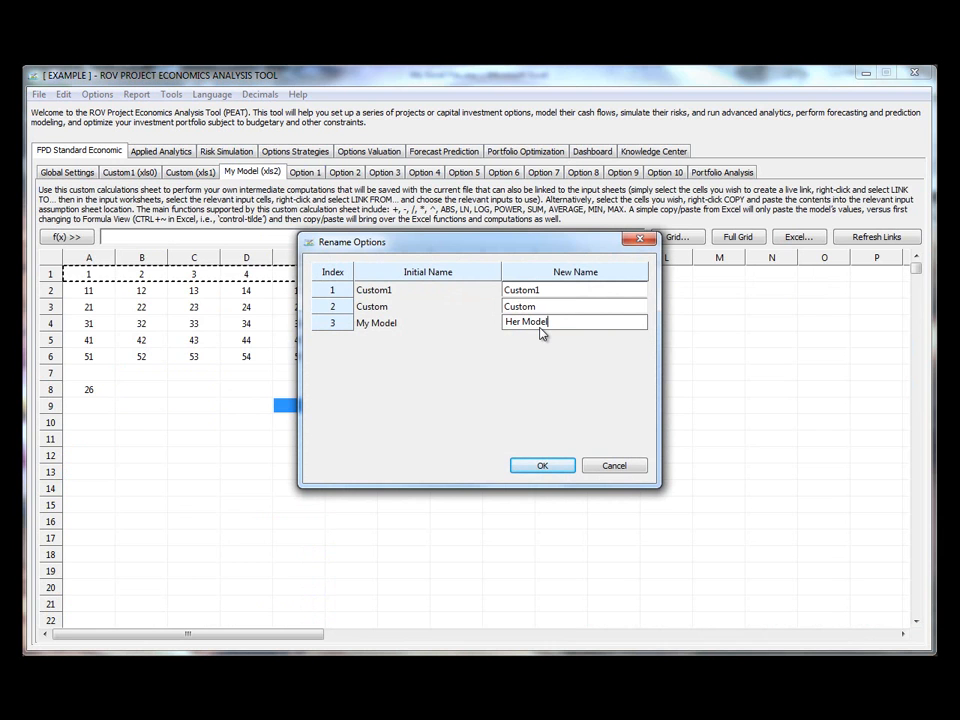
pyautogui.write(' Model')
pyautogui.click(551, 467)
pyautogui.click(427, 411)
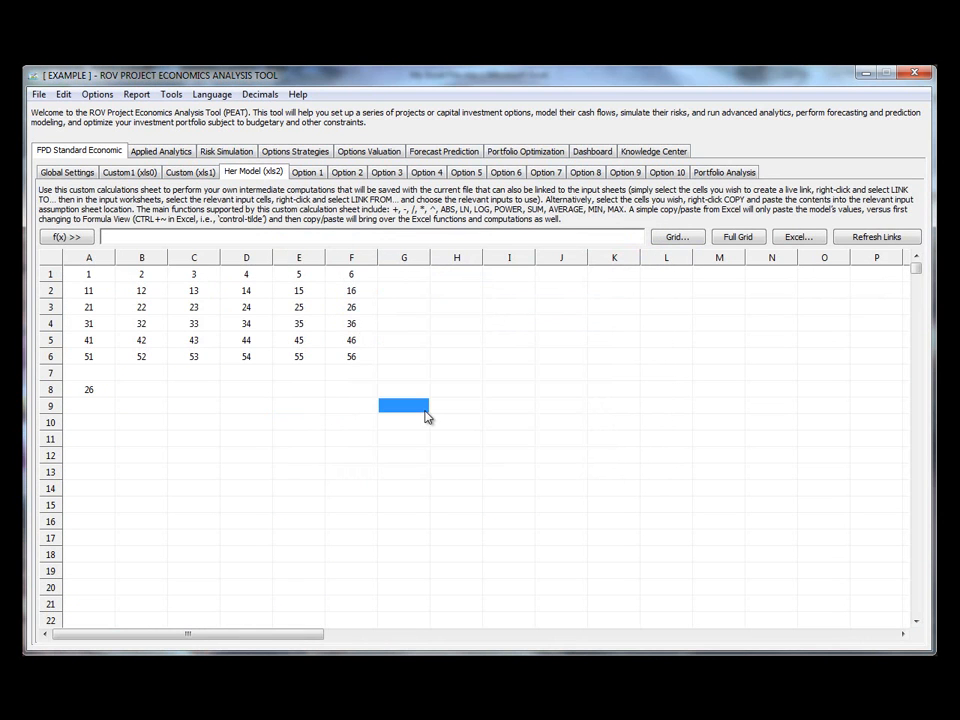
# Step: Set cells A1, B1 and C1 on the Her Model sheet to 10, 20 and 30
pyautogui.click(307, 172)
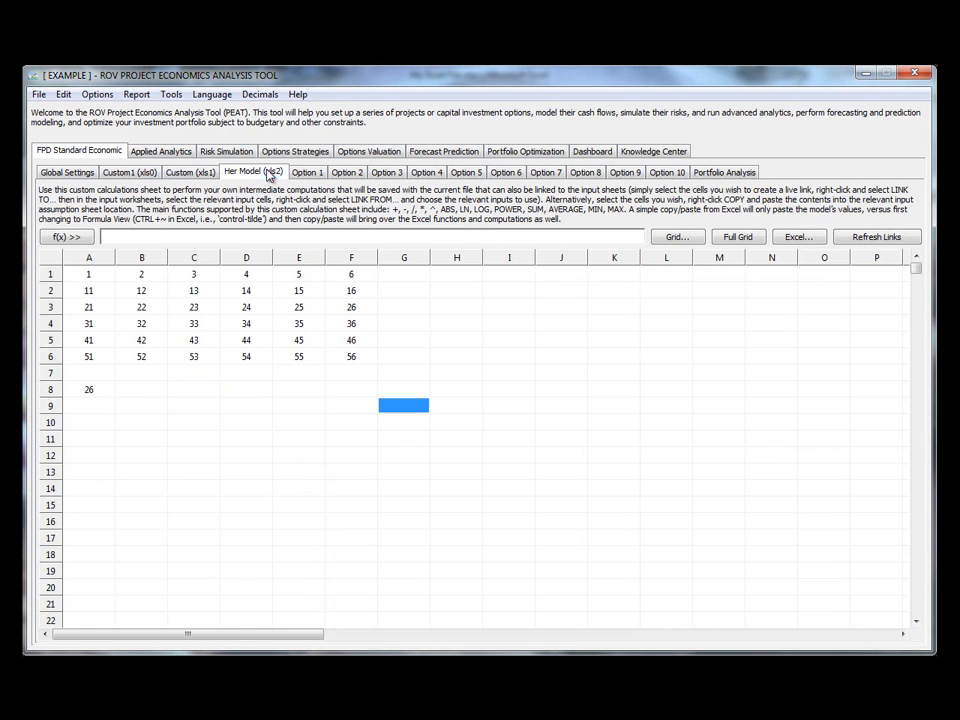
pyautogui.click(266, 172)
pyautogui.click(88, 276)
pyautogui.write('10')
pyautogui.press('Tab')
pyautogui.write('20')
pyautogui.press('Tab')
pyautogui.write('30')
pyautogui.press('Tab')
pyautogui.hotkey('ctrl', 'c')
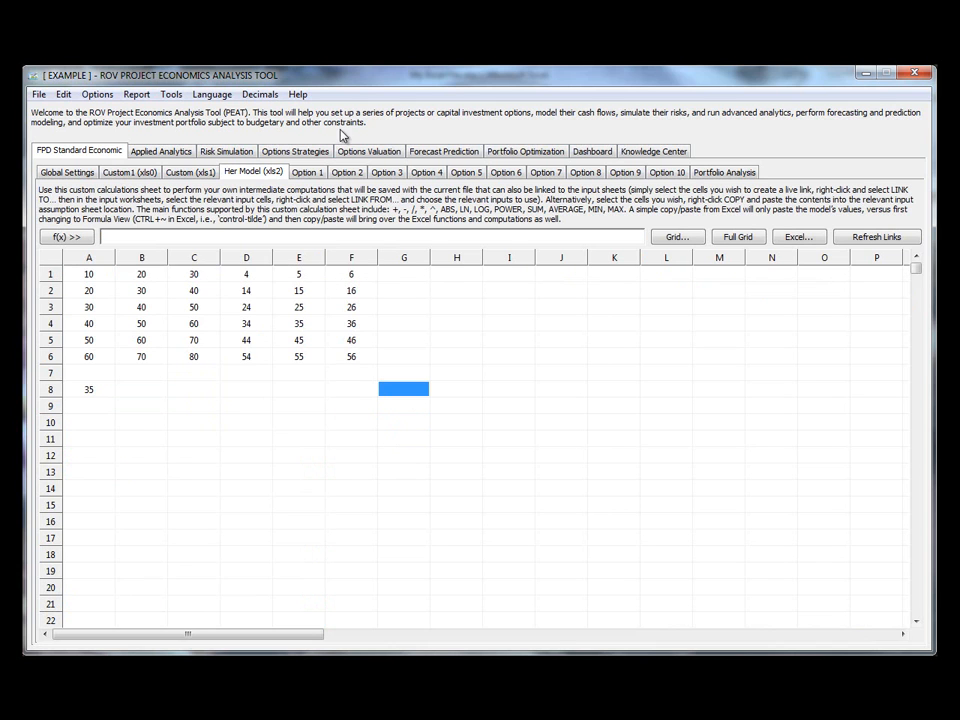
# Step: Check the linked Main Facilities Investment values in Option 1 and the link reference of the 2017 cell
pyautogui.click(308, 173)
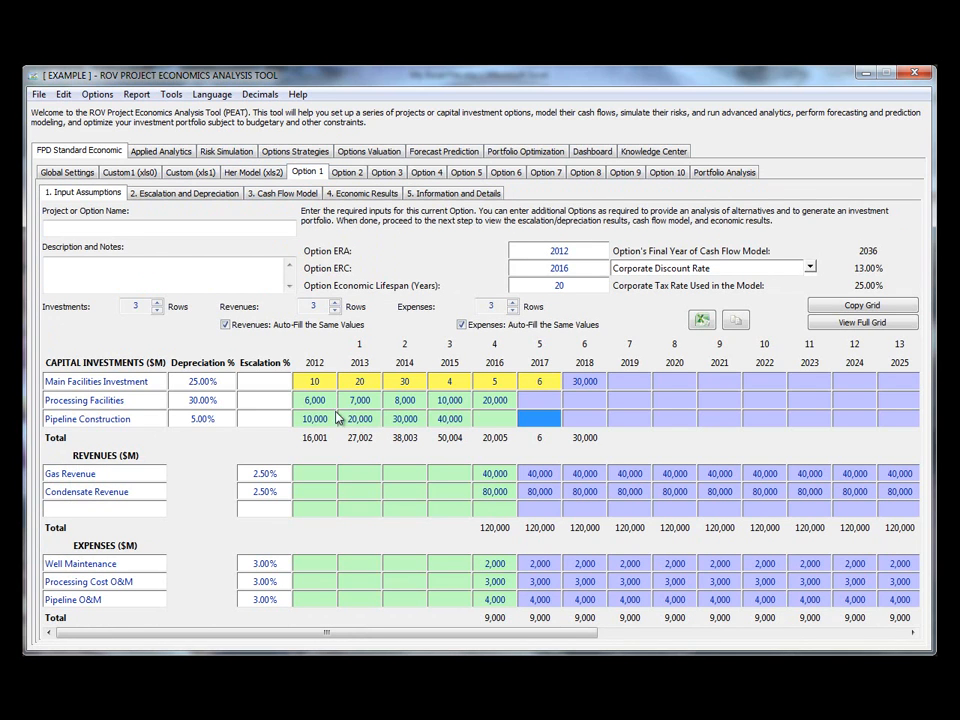
pyautogui.click(545, 382)
pyautogui.write('=xls2!F1')
pyautogui.press('Return')
pyautogui.click(555, 386)
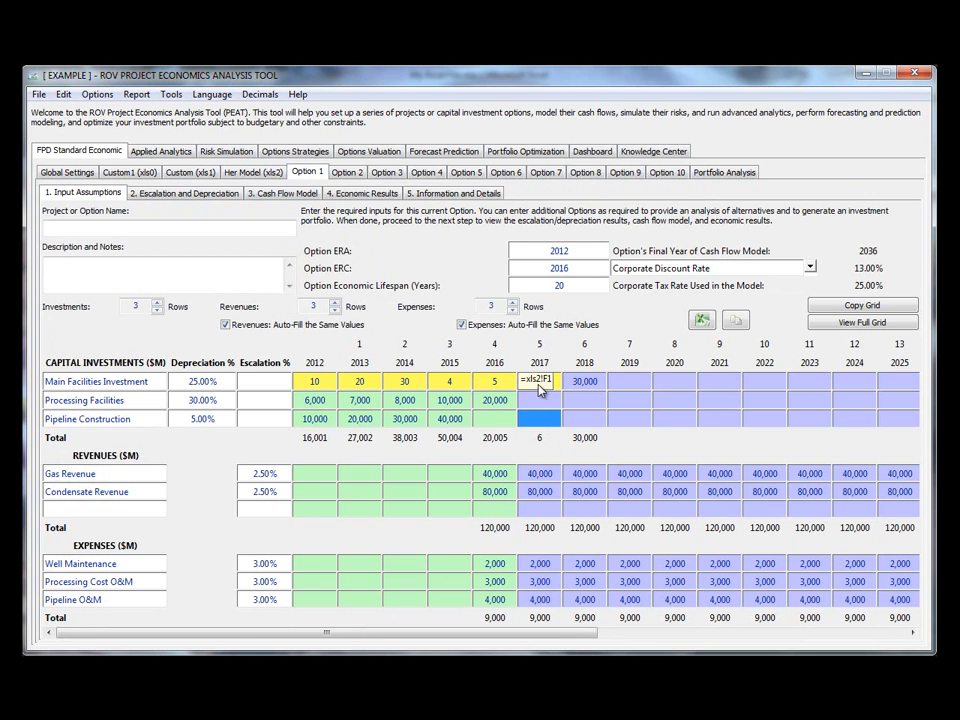
# Step: Remove the link from the 2017 Main Facilities Investment cell in Option 1
pyautogui.rightClick(541, 389)
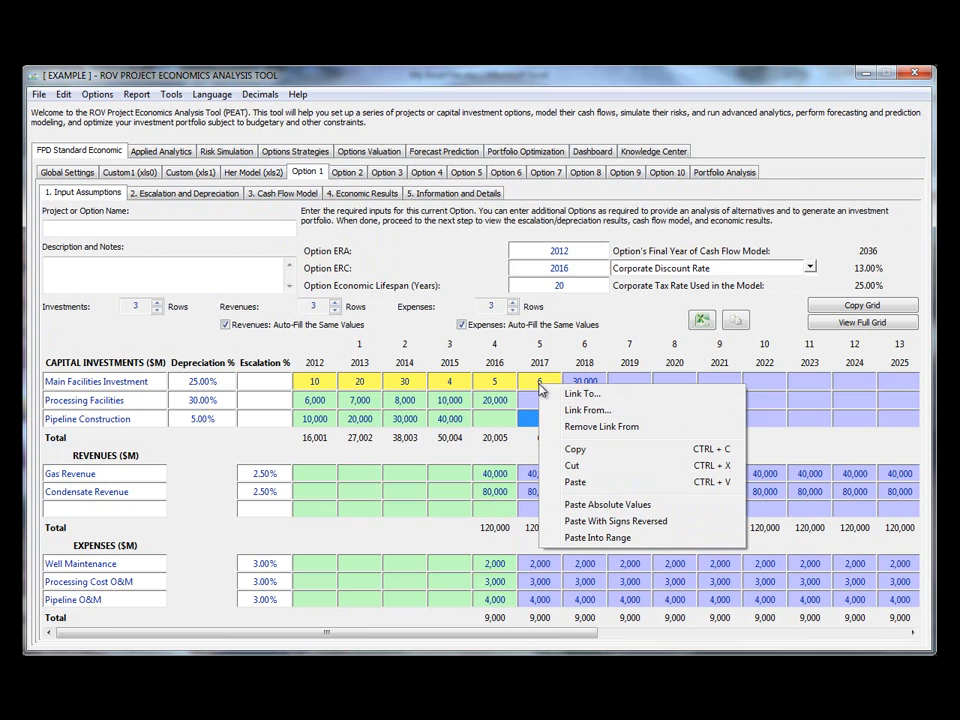
pyautogui.click(598, 426)
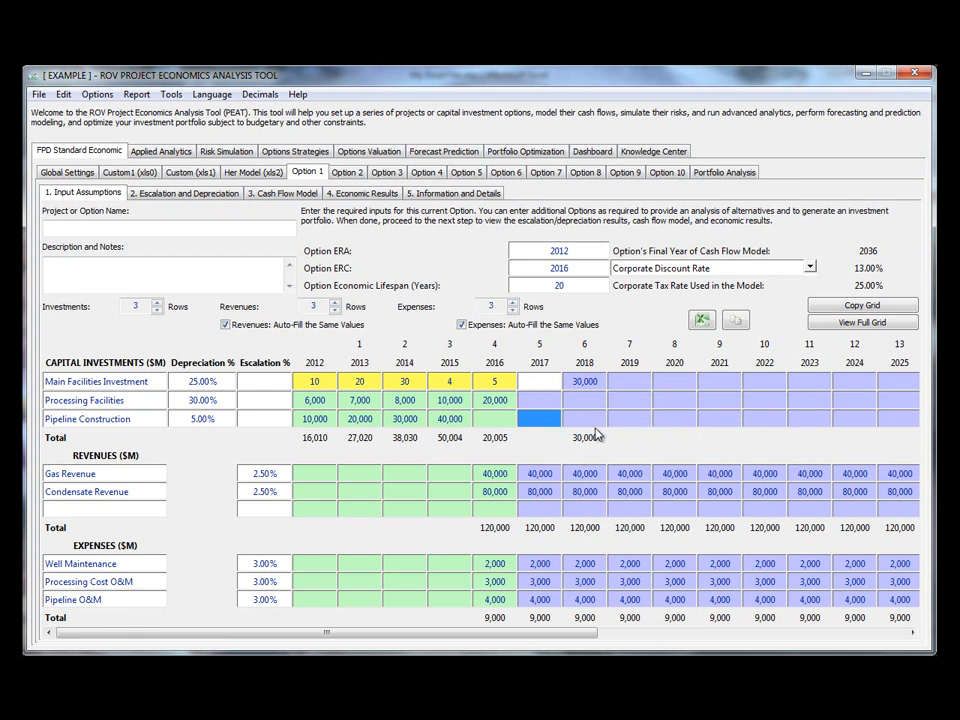
pyautogui.click(579, 404)
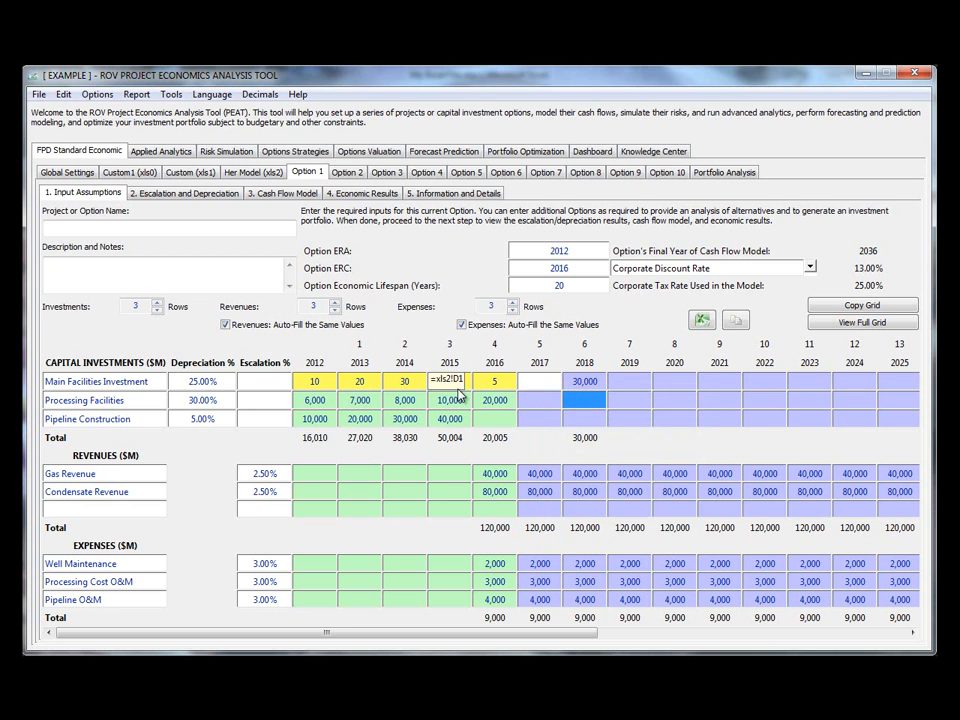
# Step: Mark cells A6:C6 on the Her Model sheet as the source of a live link
pyautogui.click(255, 172)
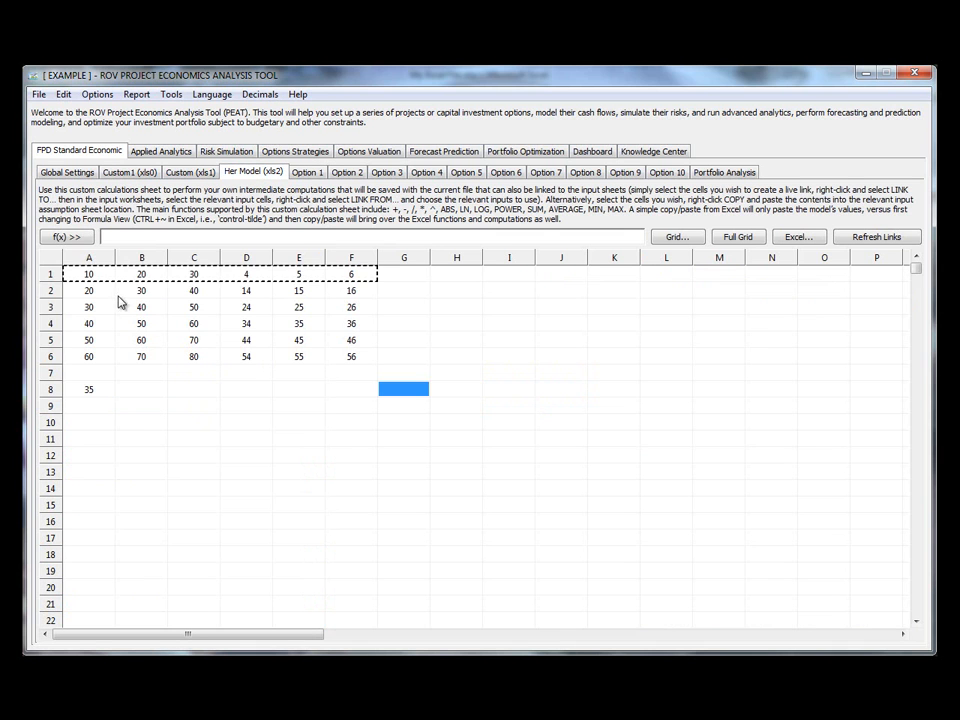
pyautogui.moveTo(100, 360); pyautogui.dragTo(203, 364)
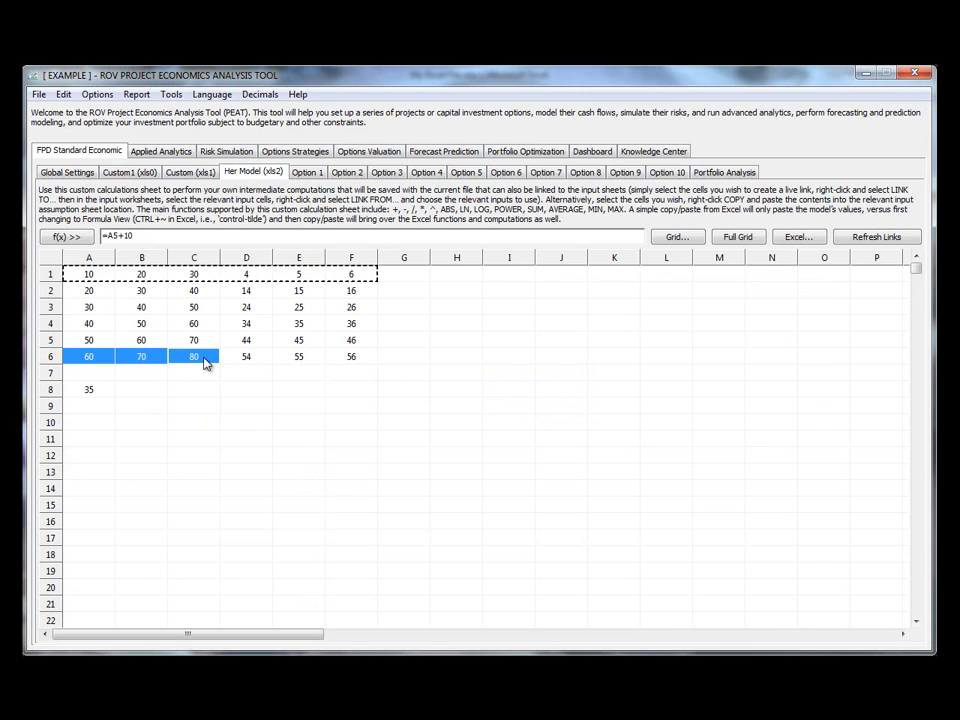
pyautogui.rightClick(204, 363)
pyautogui.click(240, 370)
pyautogui.click(255, 410)
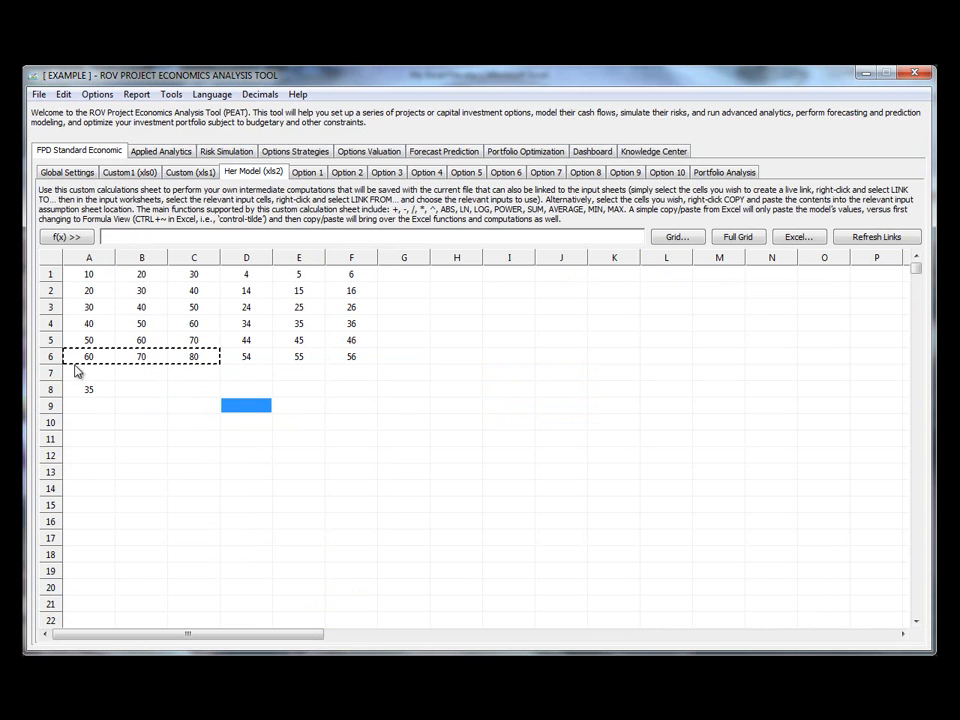
# Step: Link Option 1's Pipeline Construction cells, starting at 2017, from the marked Her Model cells A6:C6
pyautogui.click(312, 178)
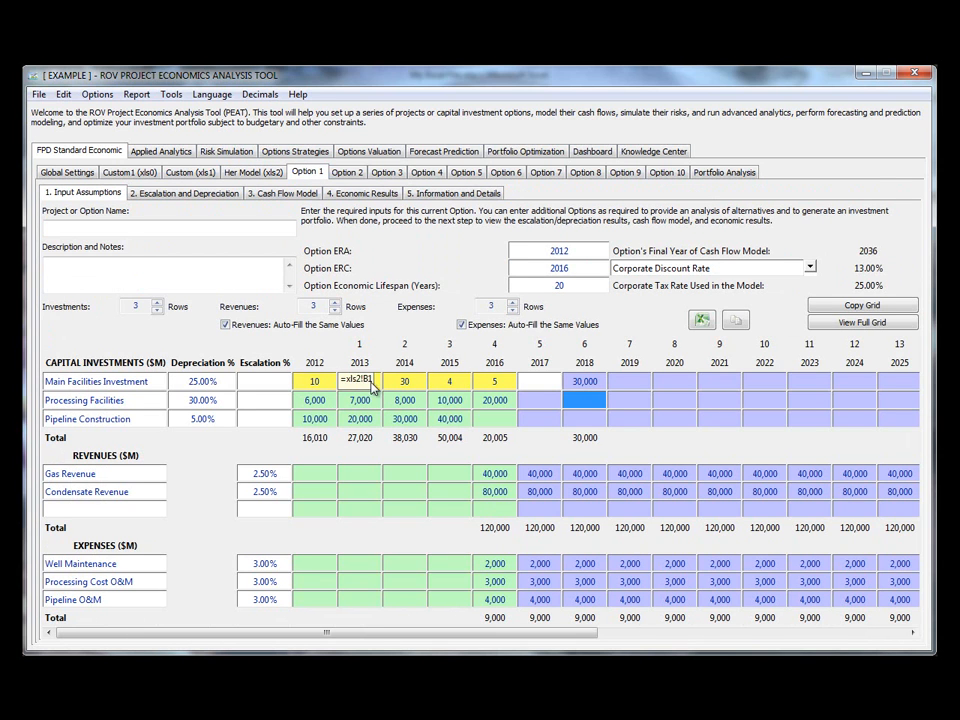
pyautogui.click(549, 425)
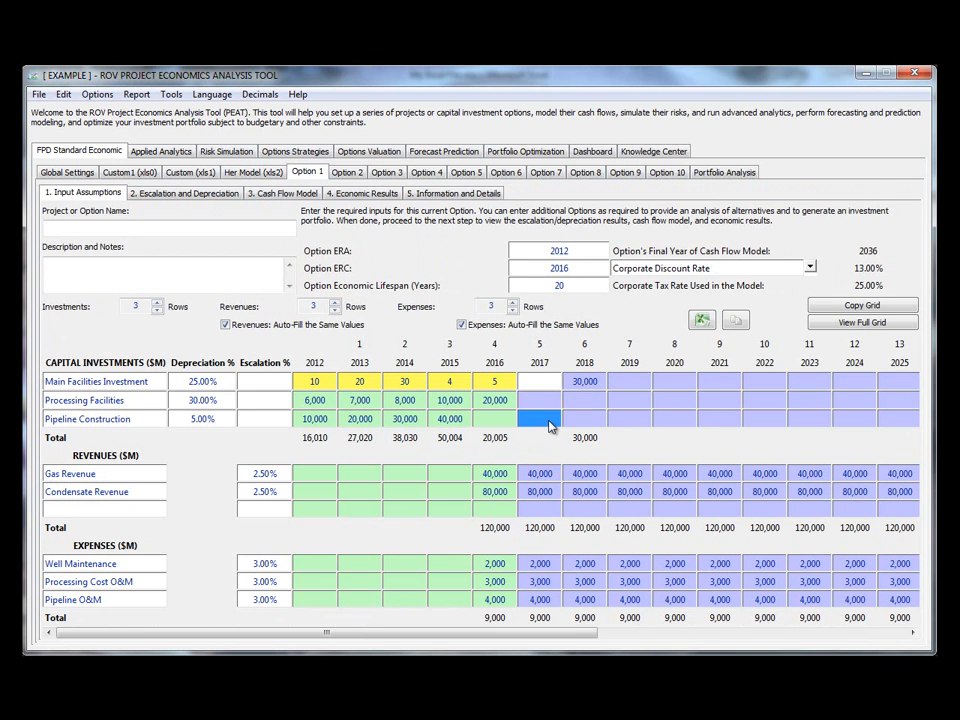
pyautogui.rightClick(549, 425)
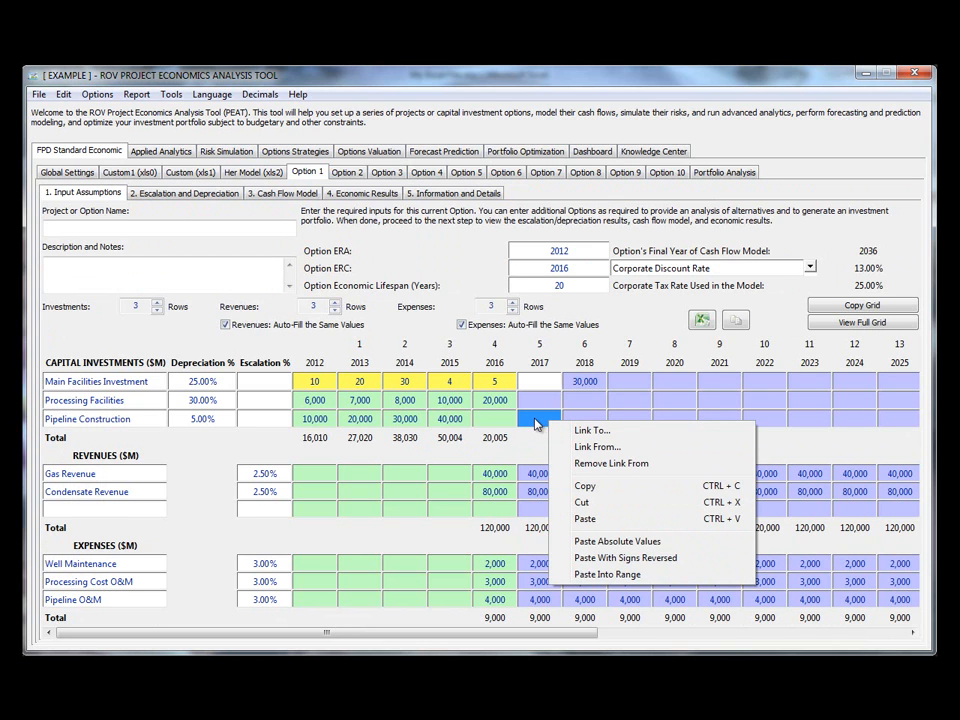
pyautogui.click(604, 447)
pyautogui.click(669, 420)
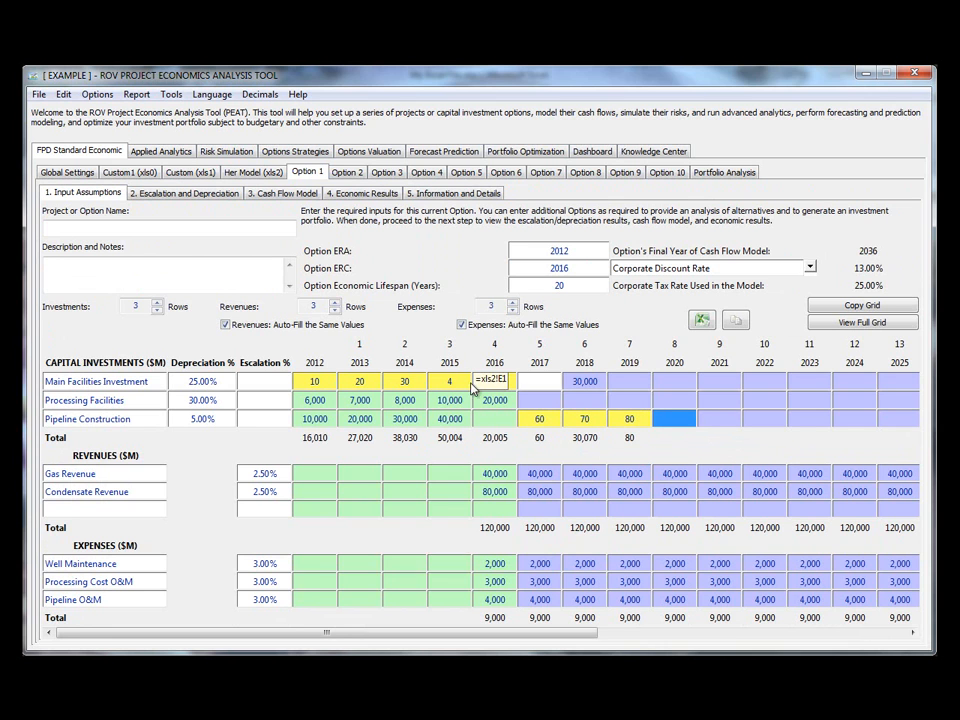
# Step: Set cells A6, B6 and C6 on the Her Model sheet to 1, 2 and 3, and check the linked Pipeline Construction values in Option 1
pyautogui.click(255, 173)
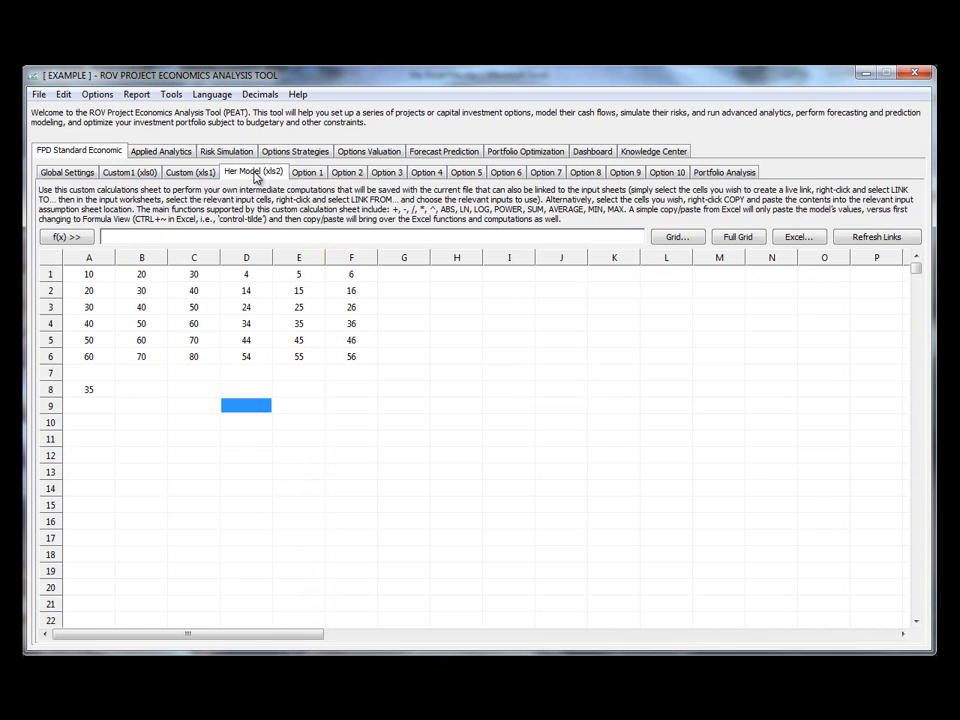
pyautogui.click(105, 356)
pyautogui.write('1')
pyautogui.press('Tab')
pyautogui.write('2')
pyautogui.press('Tab')
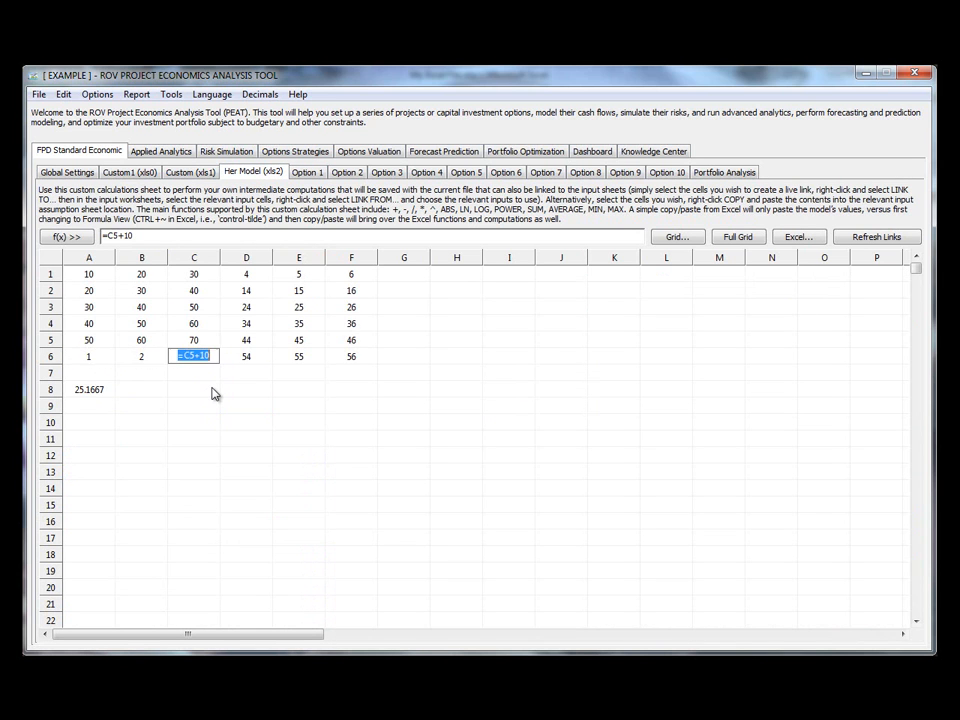
pyautogui.write('3')
pyautogui.press('Return')
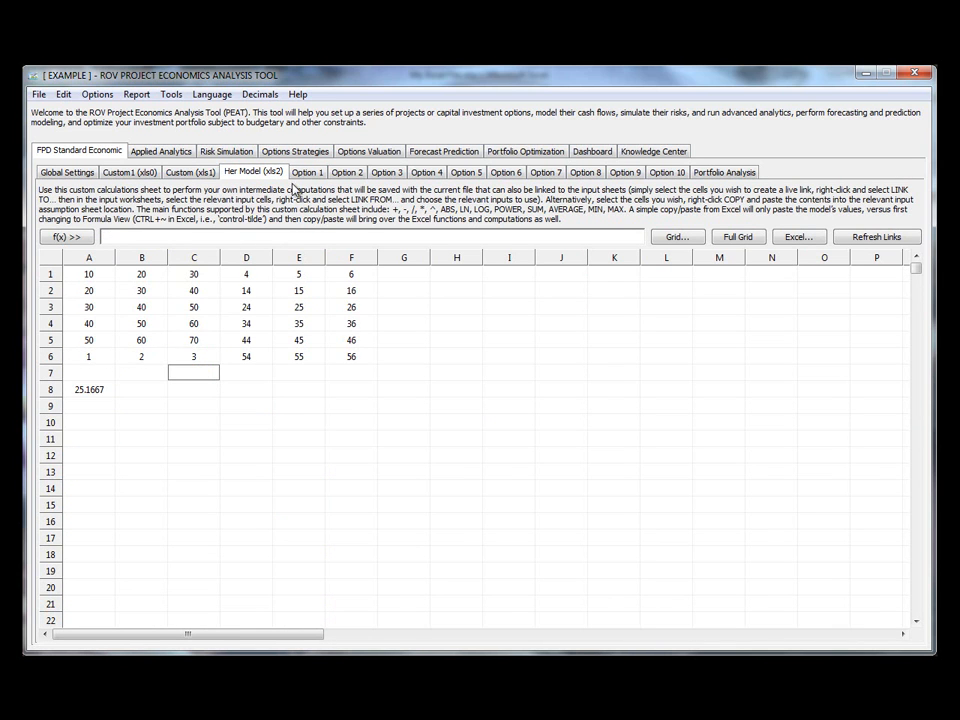
pyautogui.click(306, 173)
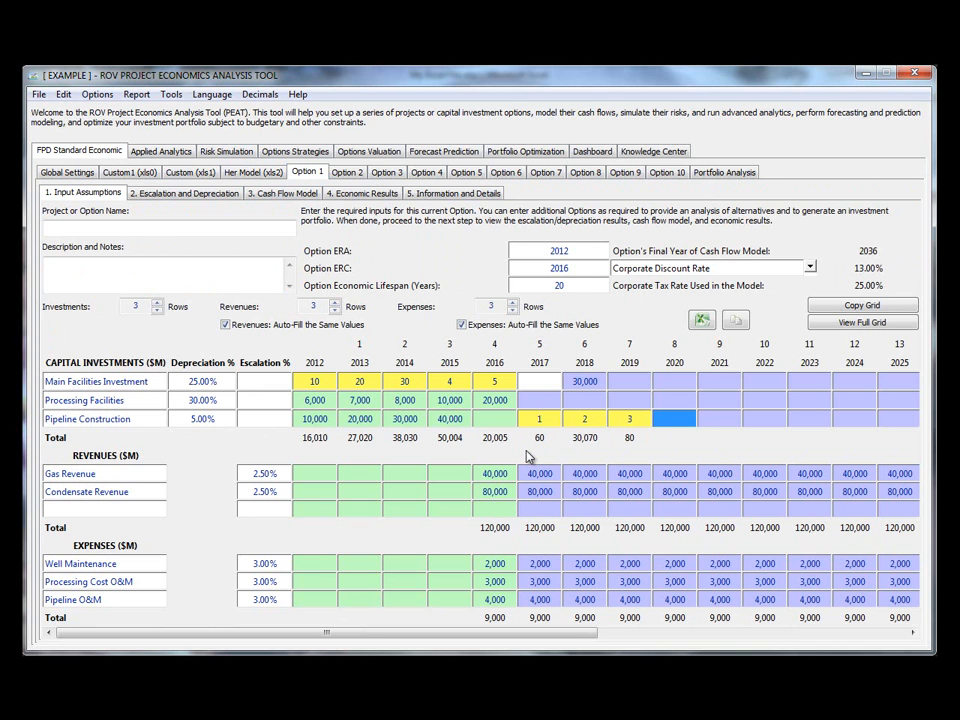
pyautogui.click(253, 172)
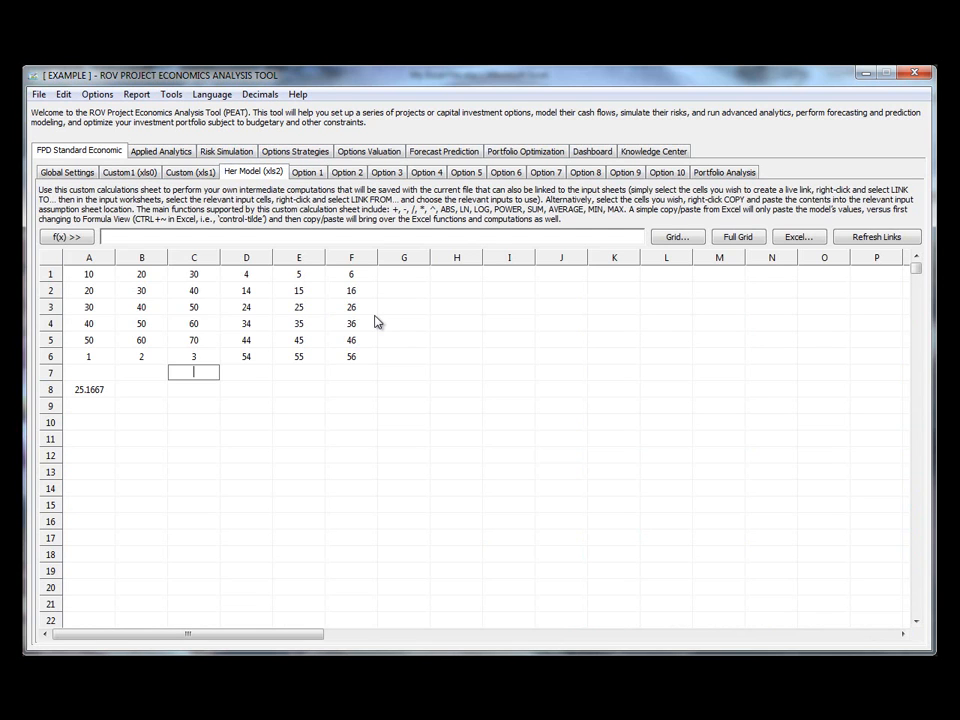
pyautogui.click(349, 443)
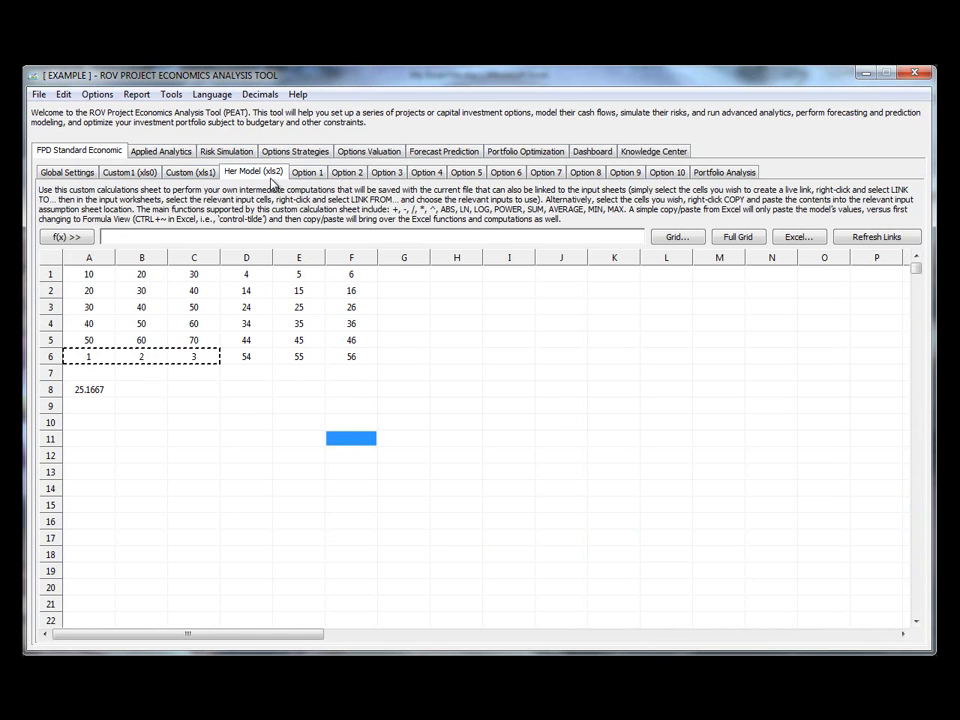
pyautogui.rightClick(272, 177)
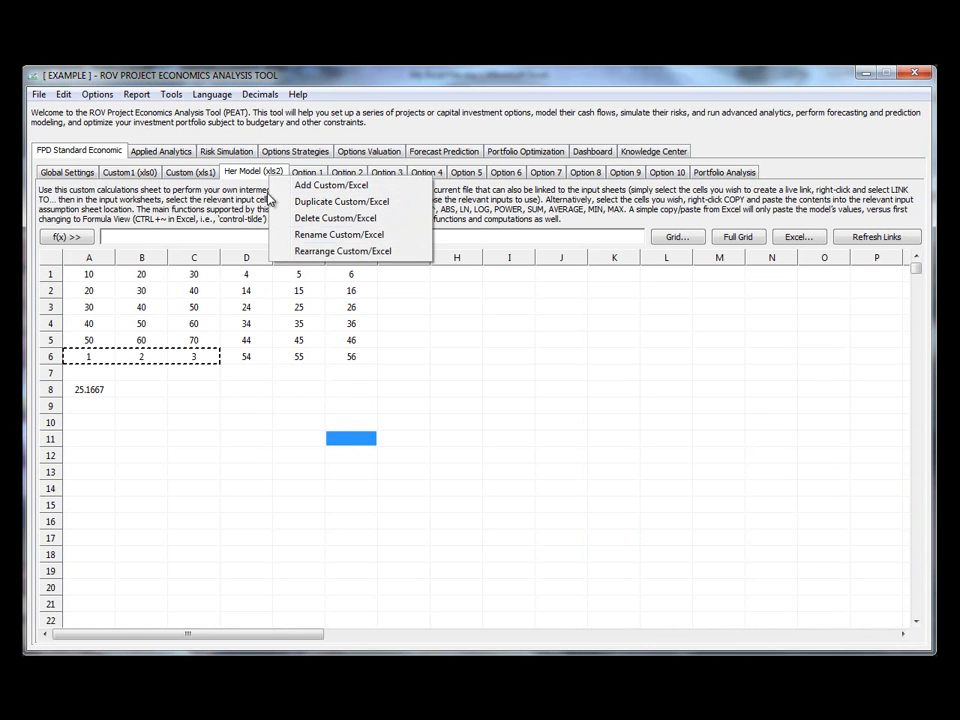
pyautogui.click(298, 391)
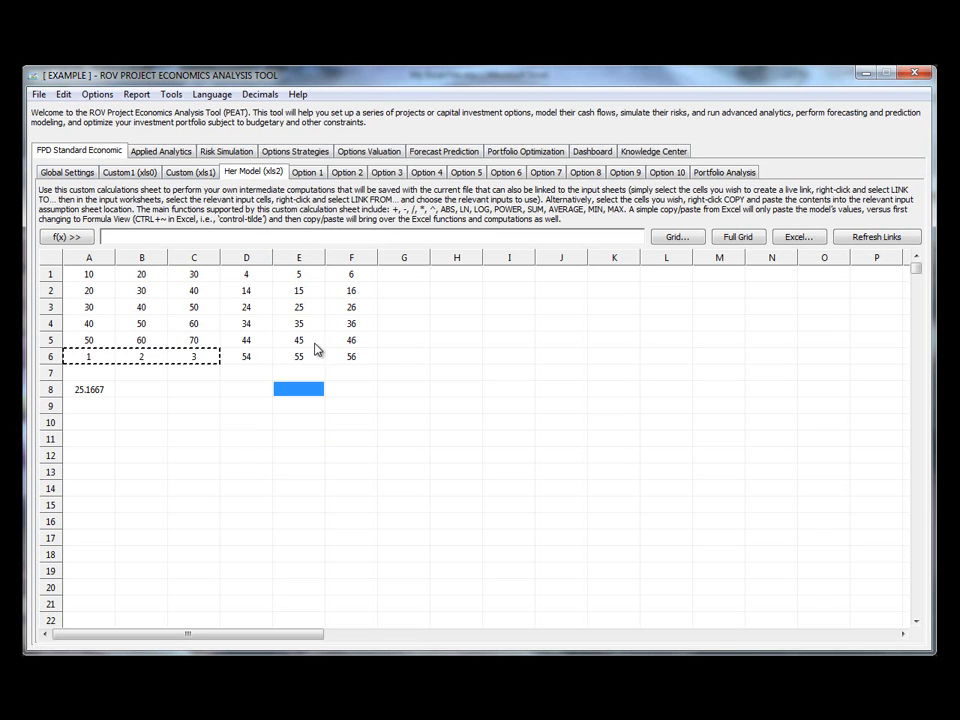
pyautogui.click(458, 358)
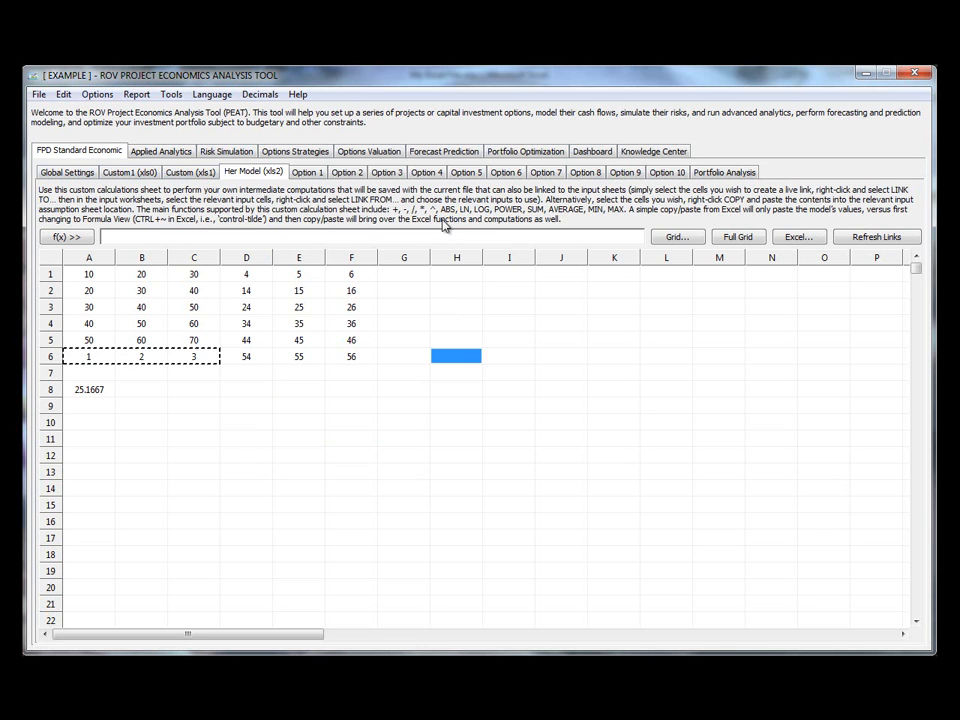
pyautogui.click(572, 393)
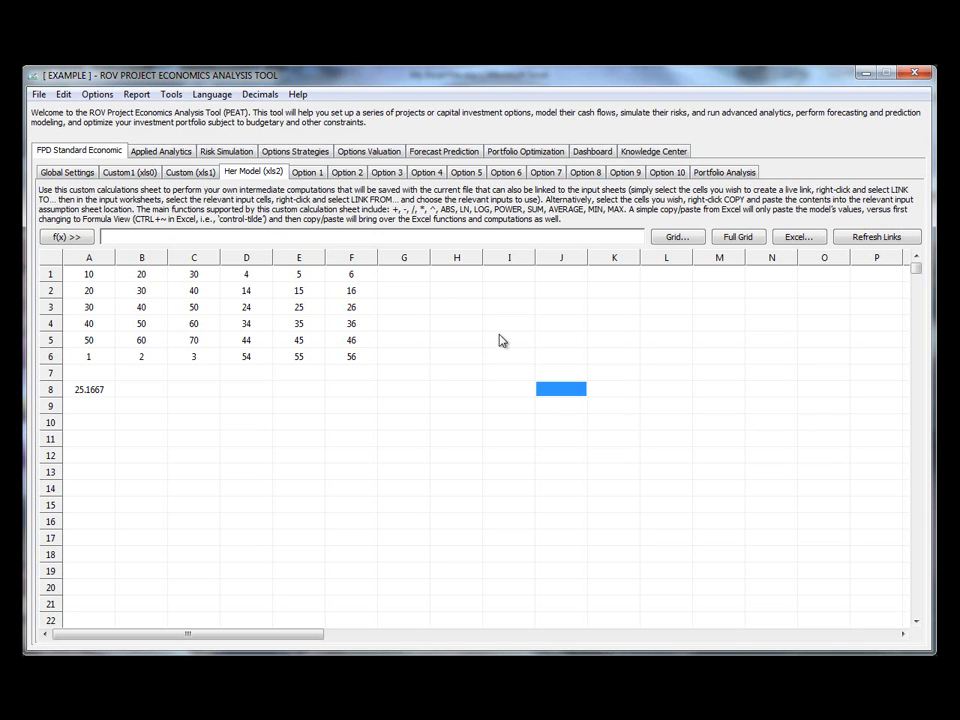
# Step: Add a new custom calculations sheet after the Her Model sheet
pyautogui.rightClick(267, 177)
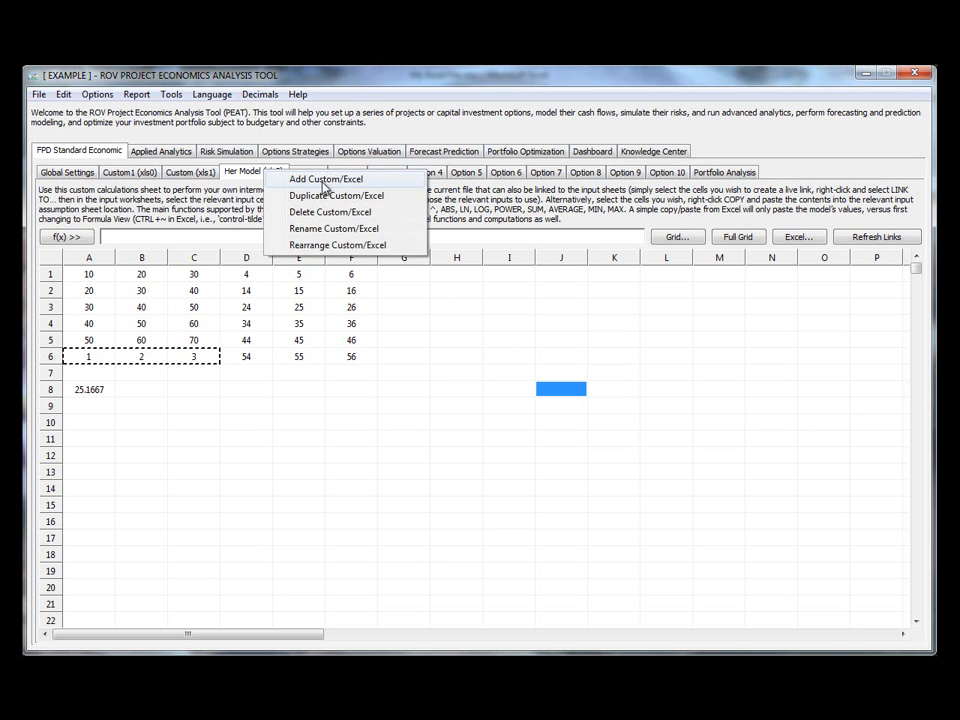
pyautogui.click(298, 181)
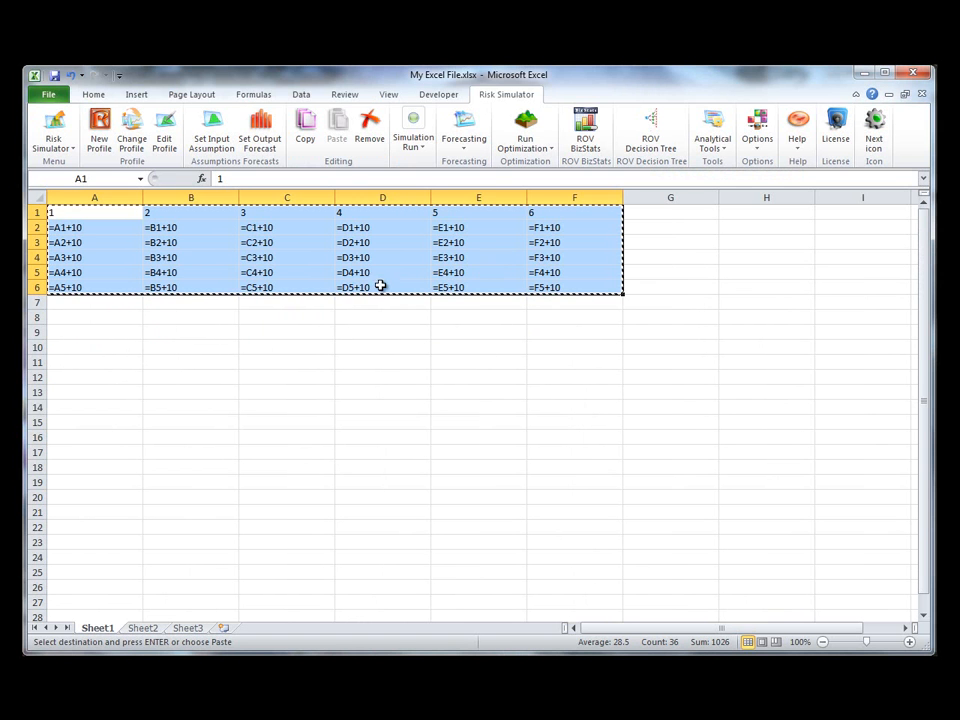
# Step: Switch to My Excel File.xlsx in Excel, show values instead of formulas on Sheet1, and check the extent of the data from A1 to F6
pyautogui.click(215, 258)
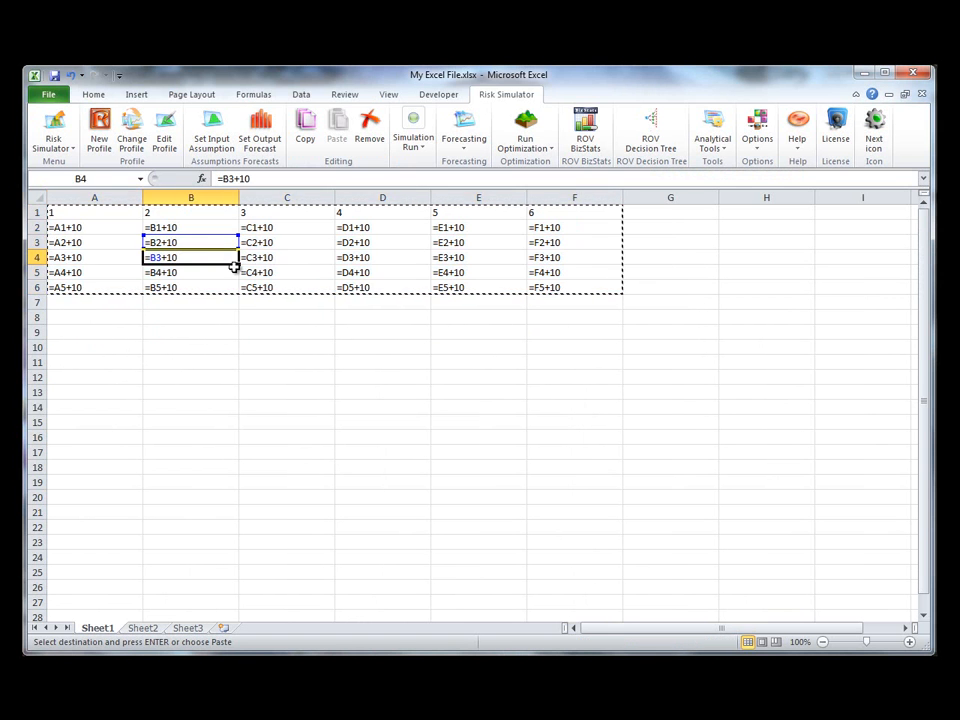
pyautogui.hotkey('ctrl', '`')
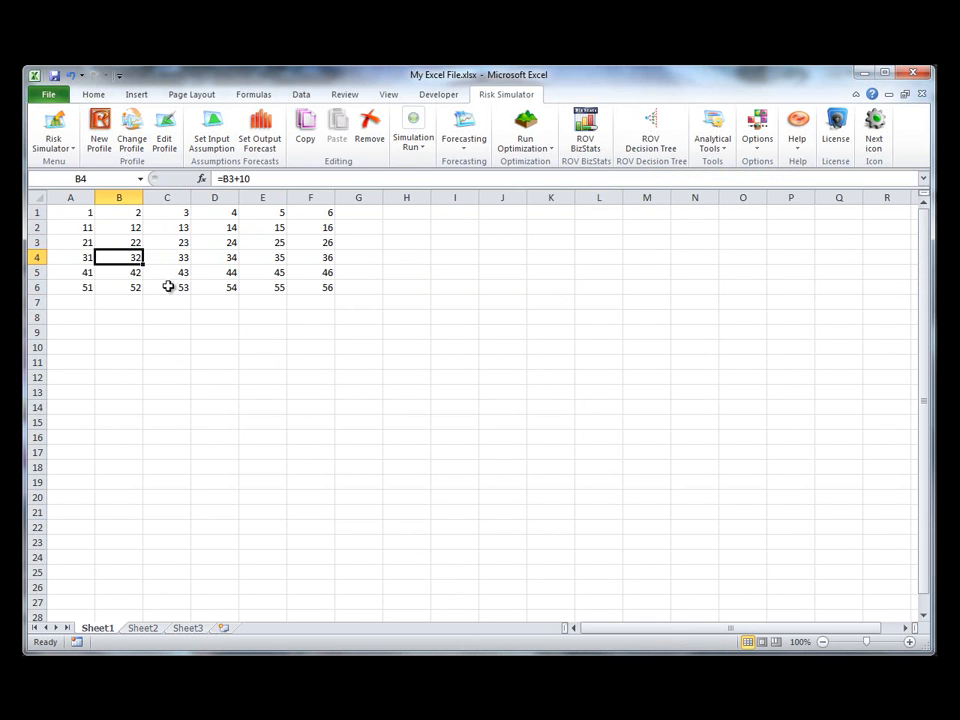
pyautogui.click(82, 213)
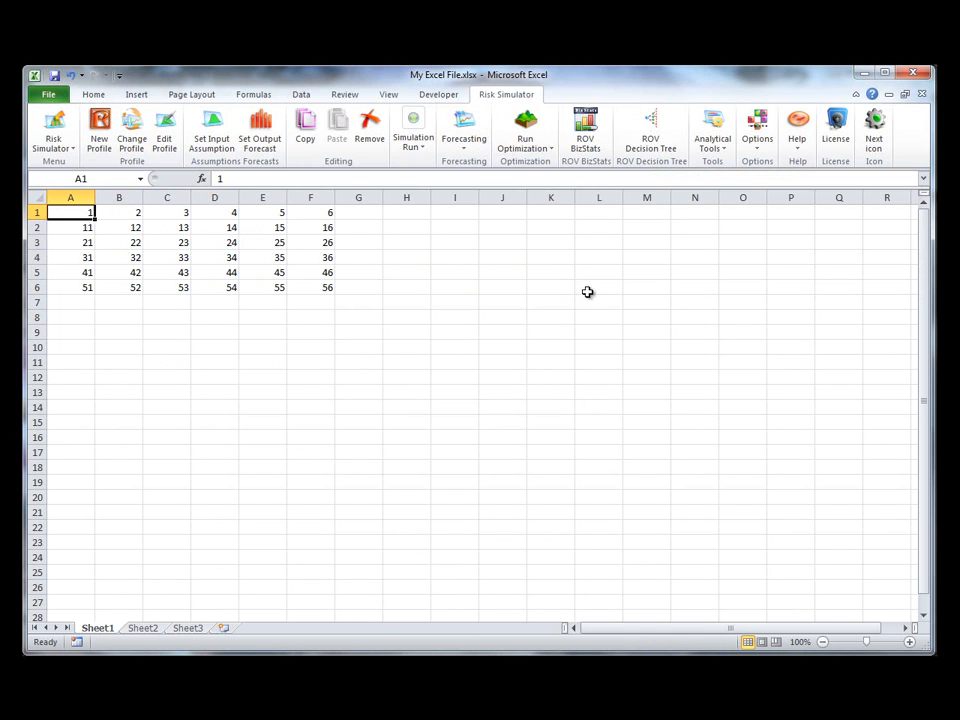
pyautogui.click(328, 289)
pyautogui.moveTo(328, 289); pyautogui.dragTo(71, 214)
pyautogui.click(71, 224)
pyautogui.click(315, 276)
pyautogui.click(328, 290)
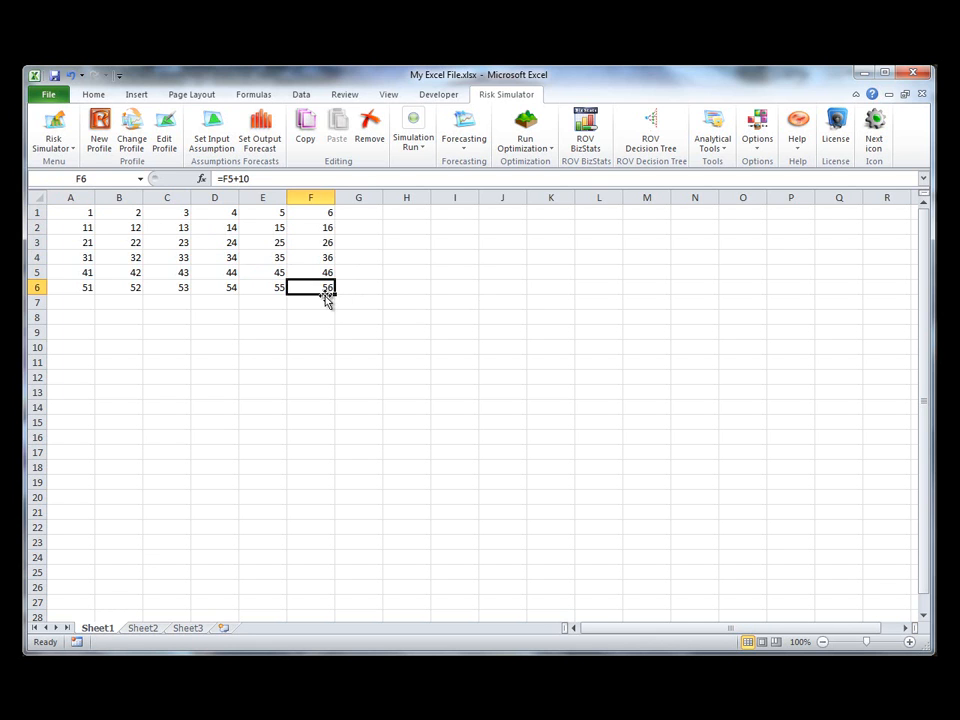
# Step: Close the My Excel File.xlsx workbook and return to the ROV Project Economics Analysis Tool
pyautogui.hotkey('alt', 'f')
pyautogui.press('c')
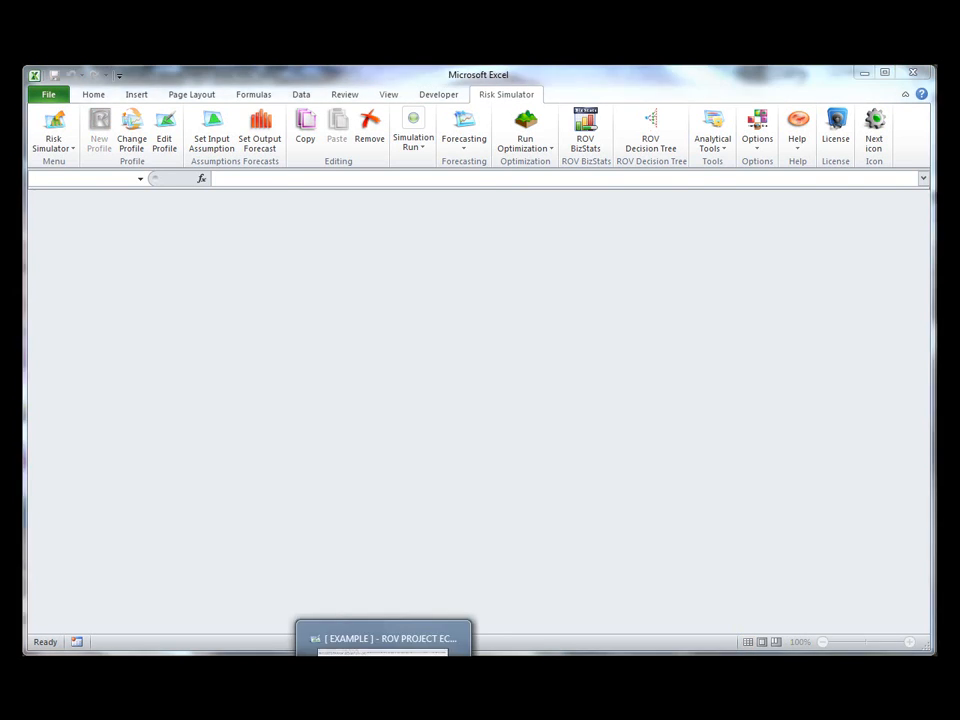
pyautogui.click(384, 695)
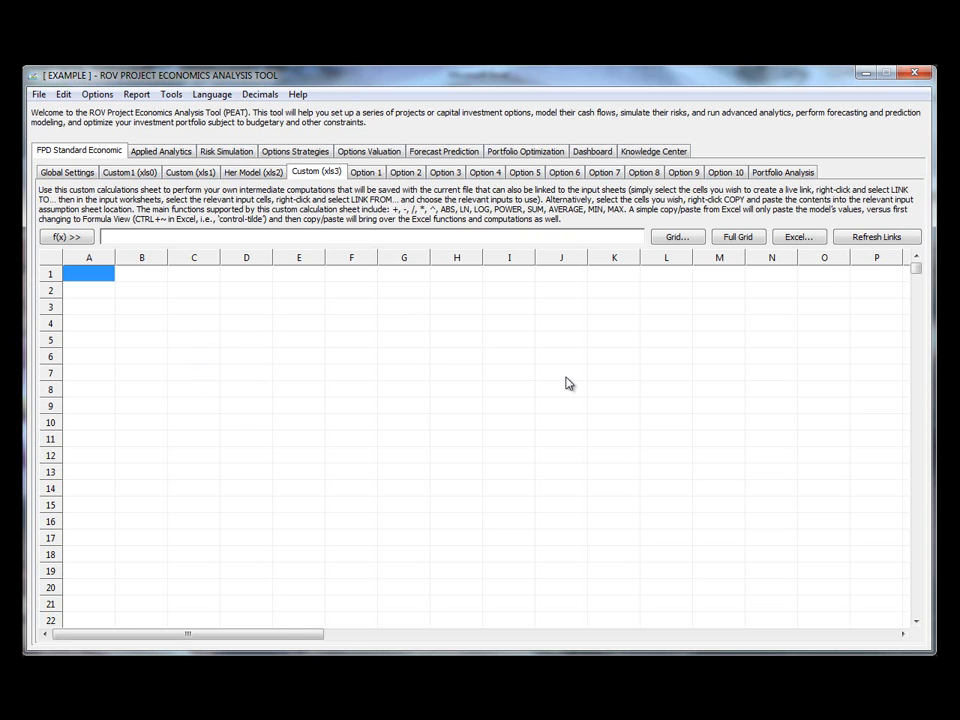
# Step: Start a new Excel link for the Custom (xls3) sheet with My Excel File.xlsx from the Desktop as its source
pyautogui.click(815, 241)
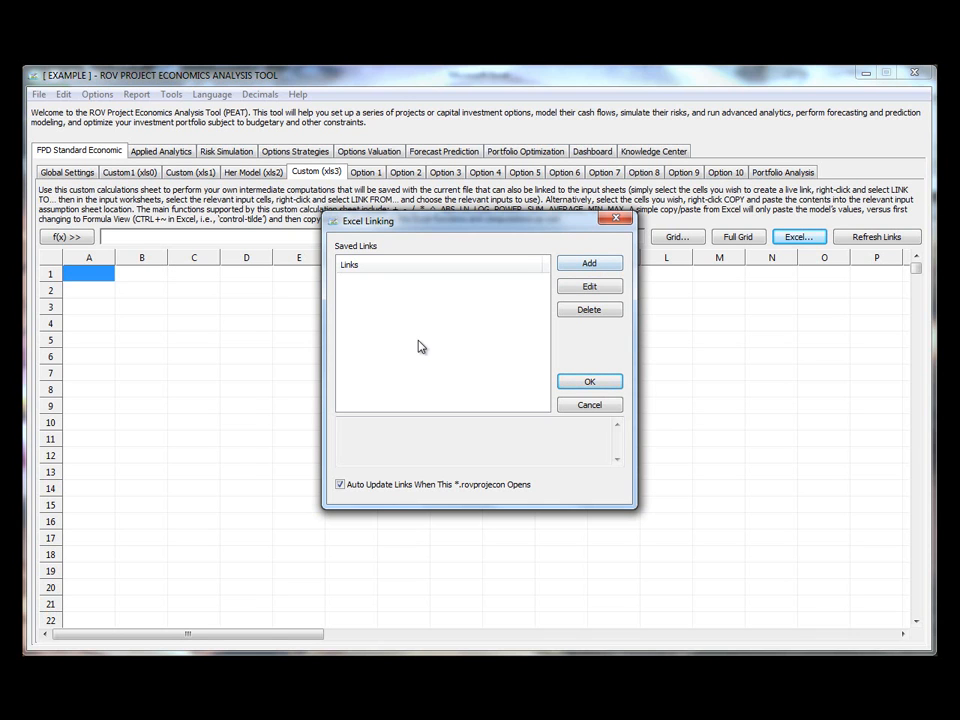
pyautogui.click(589, 264)
pyautogui.click(611, 240)
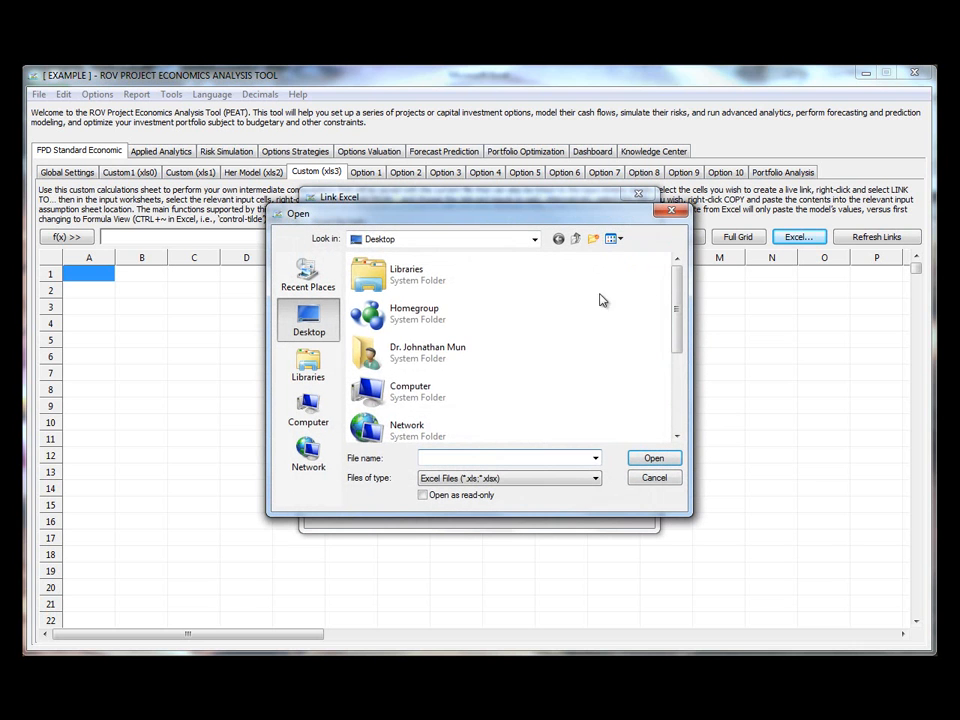
pyautogui.moveTo(681, 294); pyautogui.dragTo(673, 403)
pyautogui.click(418, 418)
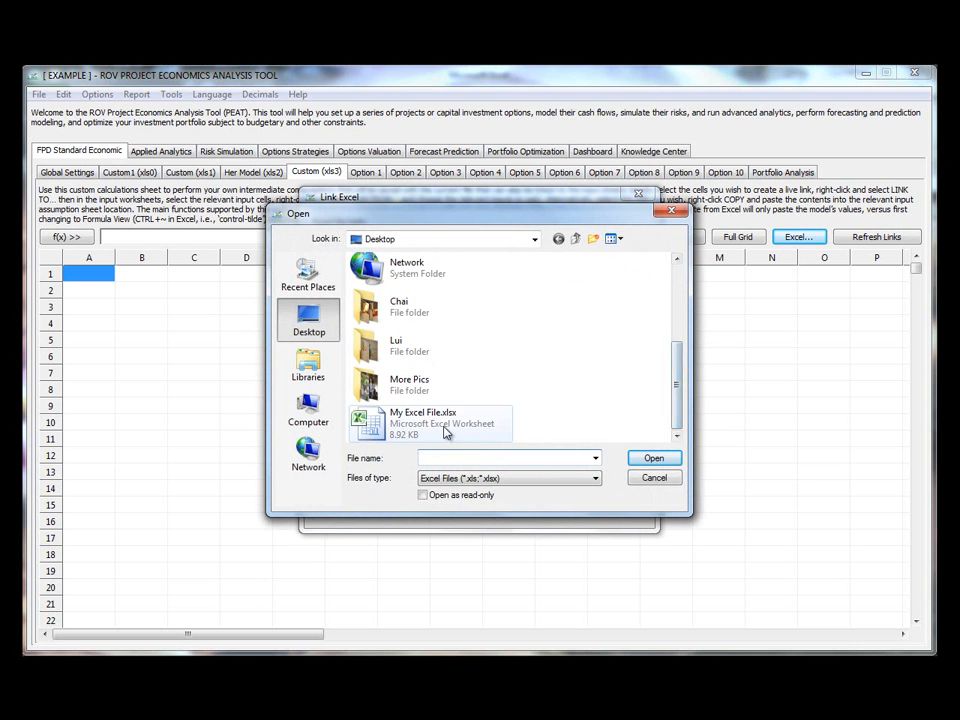
pyautogui.click(654, 458)
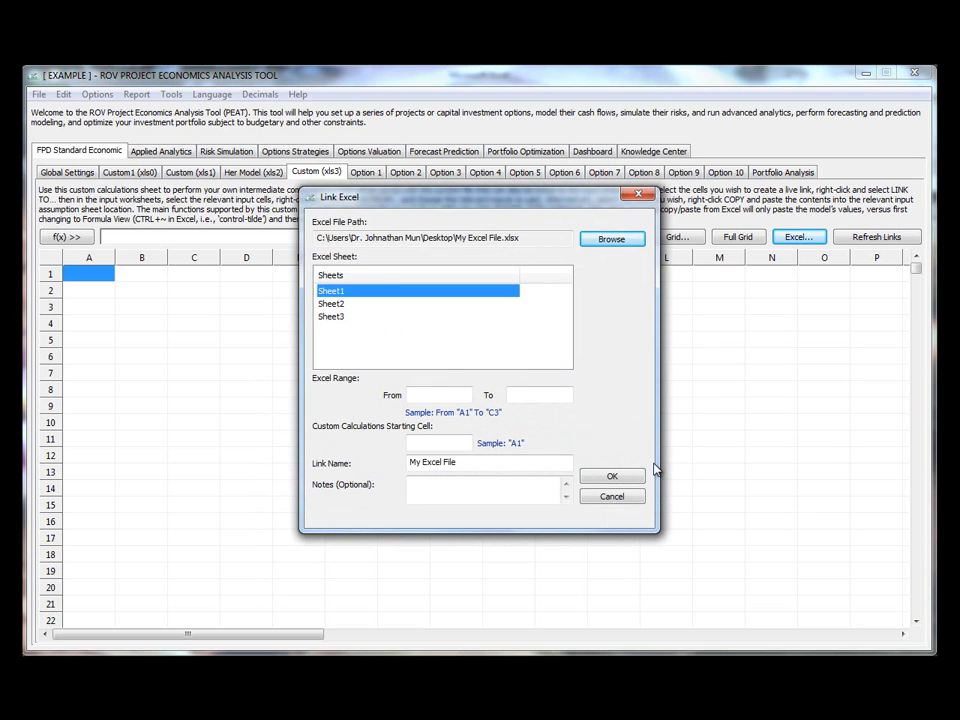
# Step: Choose Sheet1 as the linked Excel sheet and set the Excel range from A1 to F6
pyautogui.click(340, 304)
pyautogui.click(339, 316)
pyautogui.click(350, 291)
pyautogui.click(418, 394)
pyautogui.write('A1')
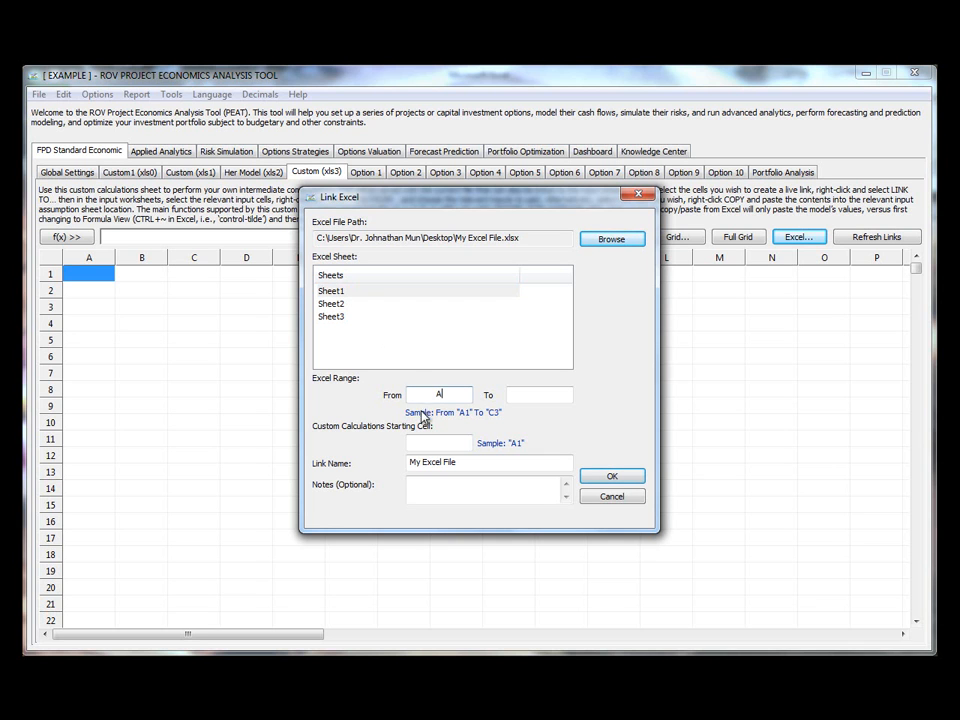
pyautogui.click(519, 394)
pyautogui.write('F6')
pyautogui.click(540, 394)
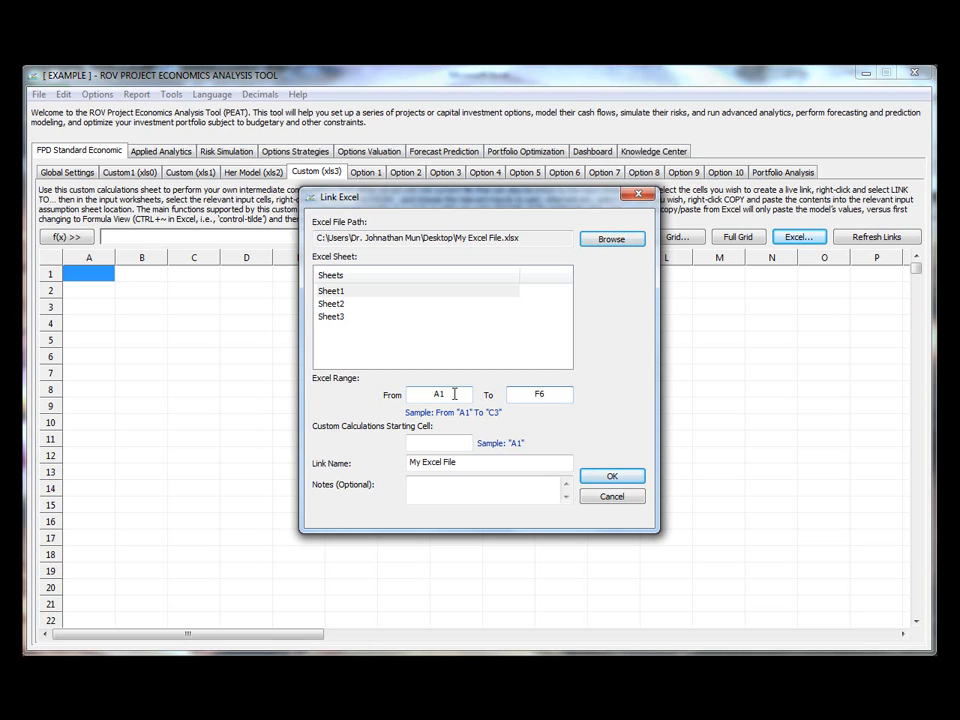
# Step: Set the custom calculations starting cell to A1, then save and apply the link named My Excel File
pyautogui.click(463, 446)
pyautogui.write('A1')
pyautogui.click(476, 464)
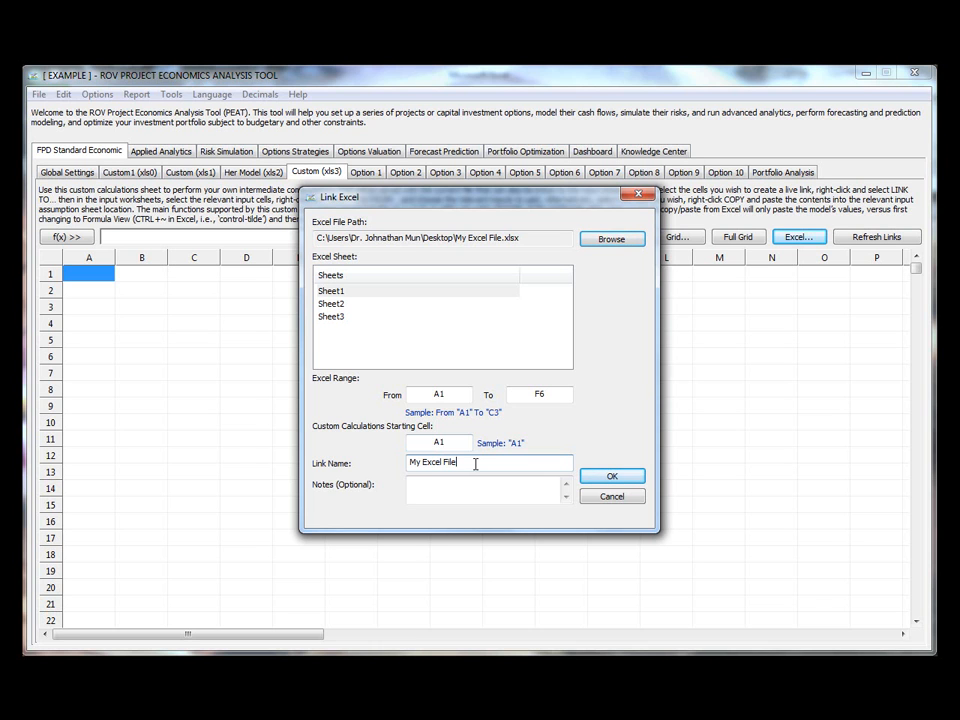
pyautogui.click(627, 479)
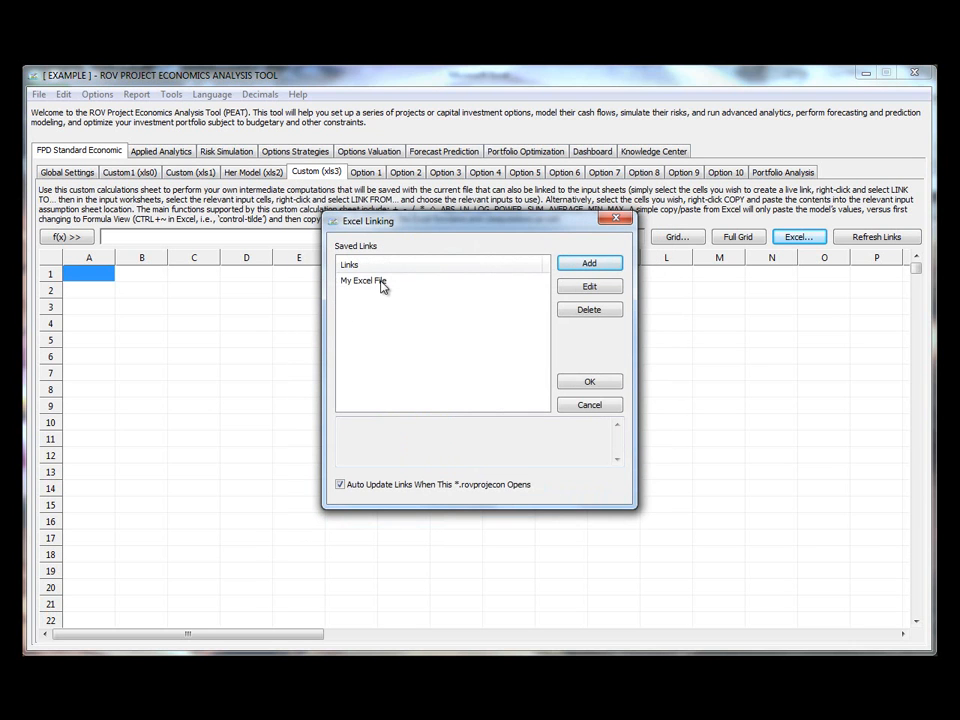
pyautogui.click(382, 285)
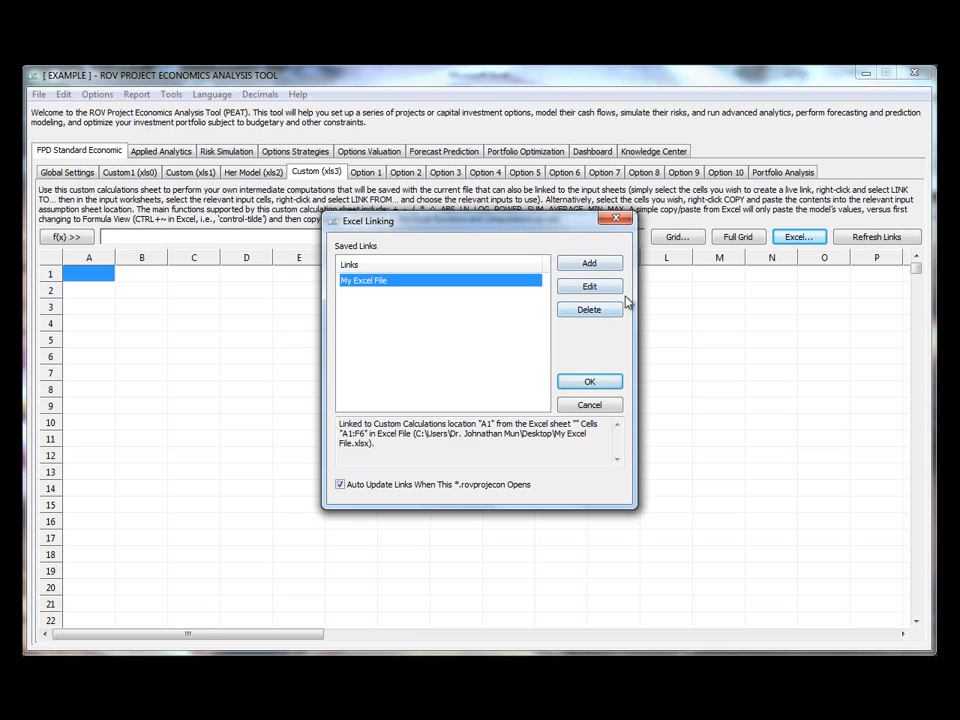
pyautogui.click(613, 383)
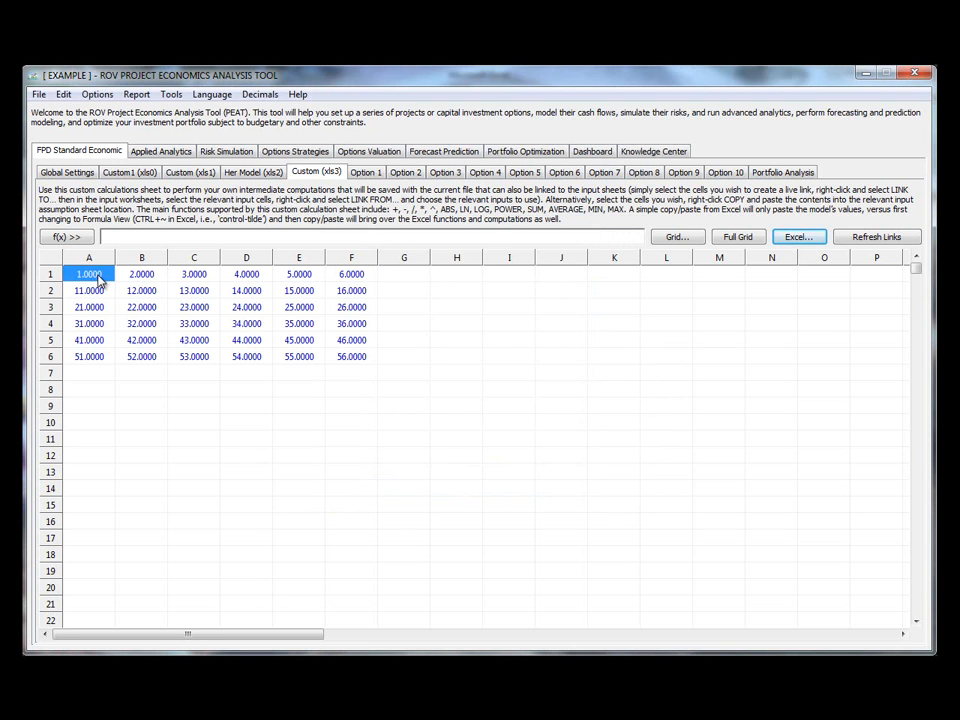
# Step: Examine the contents of the linked cells in A1:F6 on the Custom (xls3) sheet
pyautogui.click(192, 324)
pyautogui.click(302, 340)
pyautogui.moveTo(356, 354); pyautogui.dragTo(95, 276)
pyautogui.click(194, 307)
pyautogui.click(90, 276)
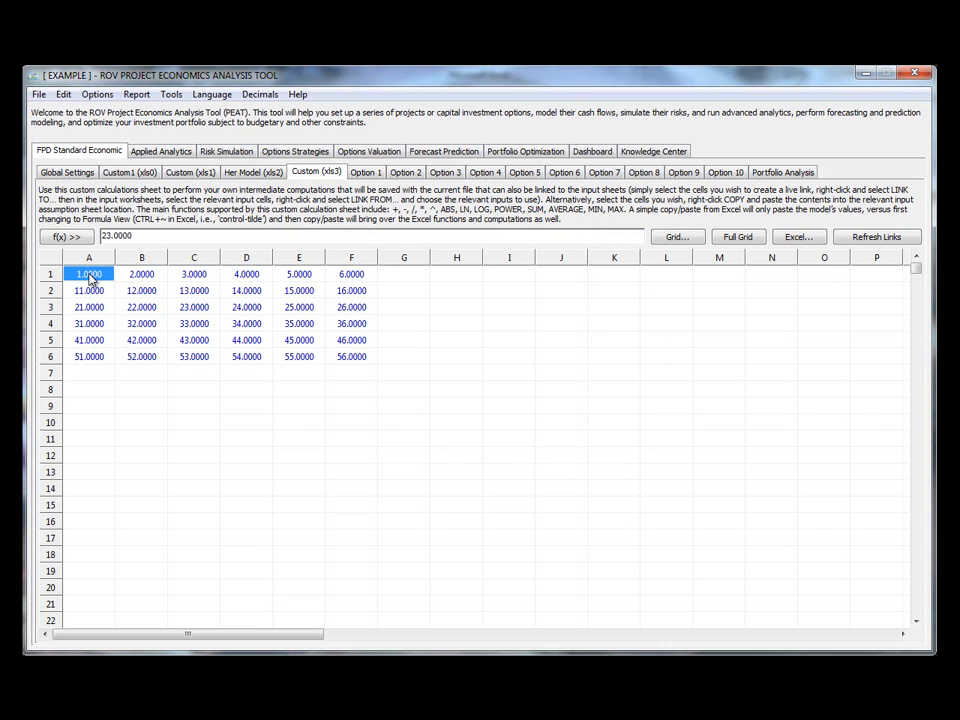
pyautogui.click(141, 307)
pyautogui.click(246, 307)
pyautogui.click(252, 326)
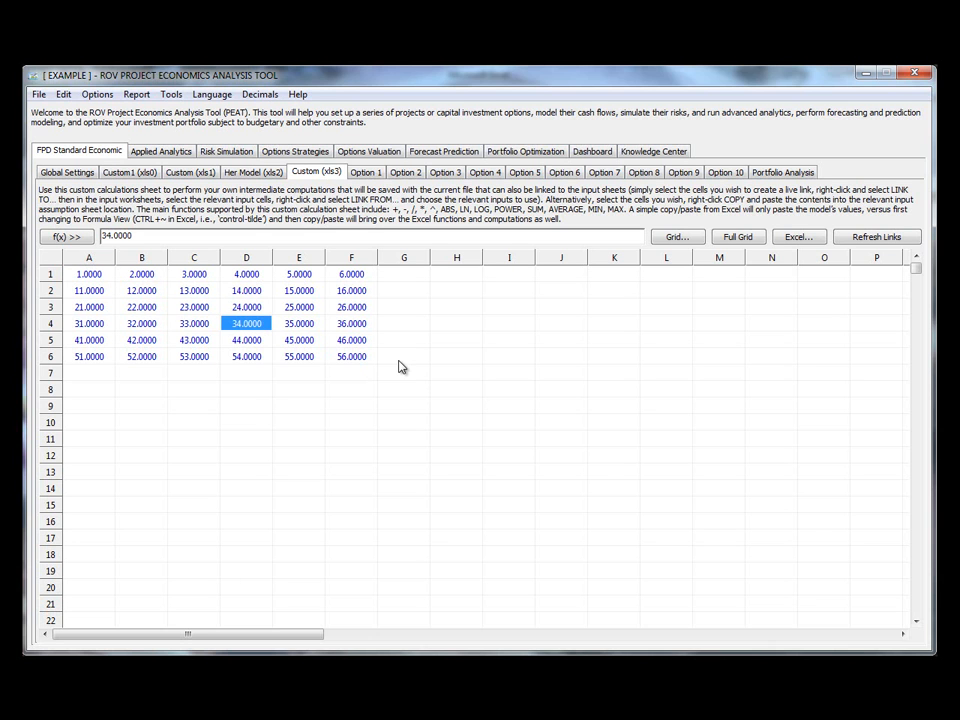
pyautogui.click(80, 290)
pyautogui.click(122, 291)
pyautogui.click(100, 295)
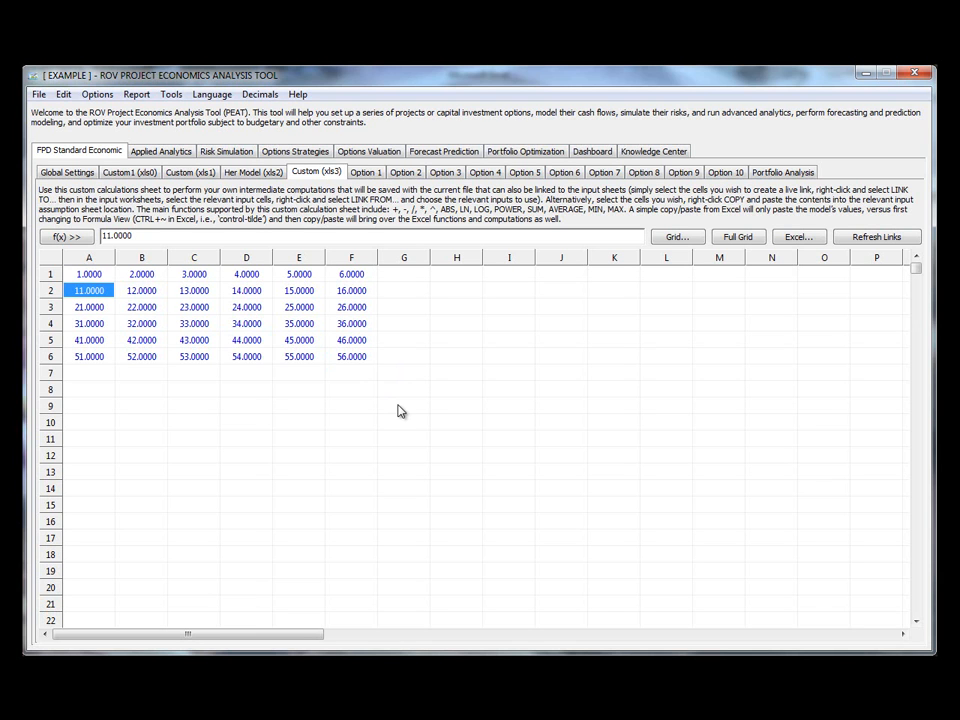
# Step: Compare the formulas in row 2 of the Her Model (xls2) sheet with the linked cells on Custom (xls3)
pyautogui.click(253, 172)
pyautogui.click(93, 293)
pyautogui.click(141, 293)
pyautogui.click(192, 293)
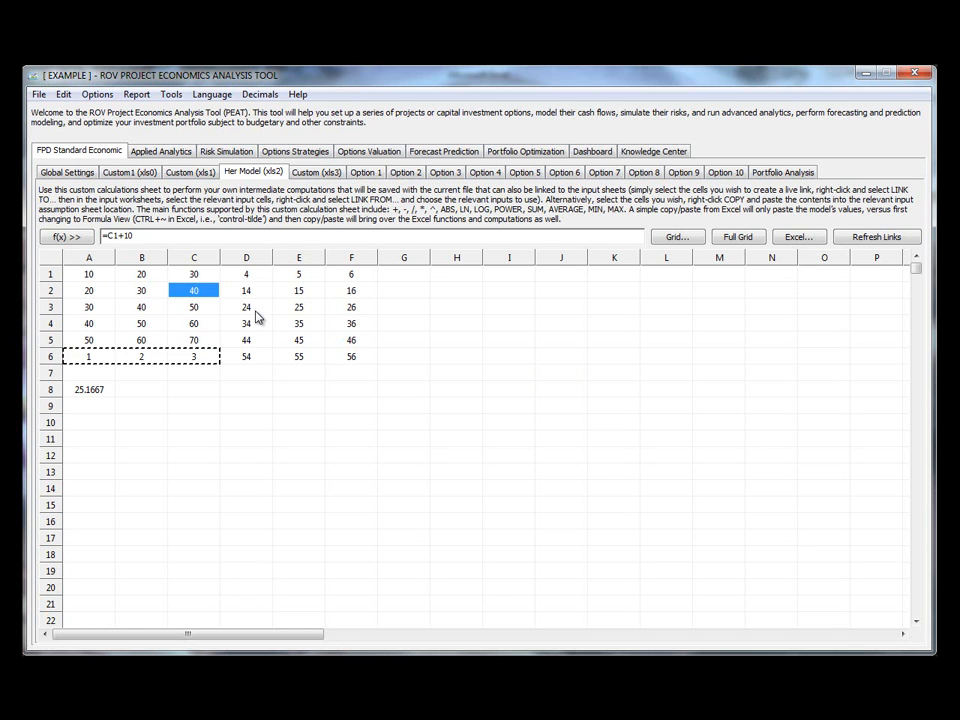
pyautogui.click(314, 174)
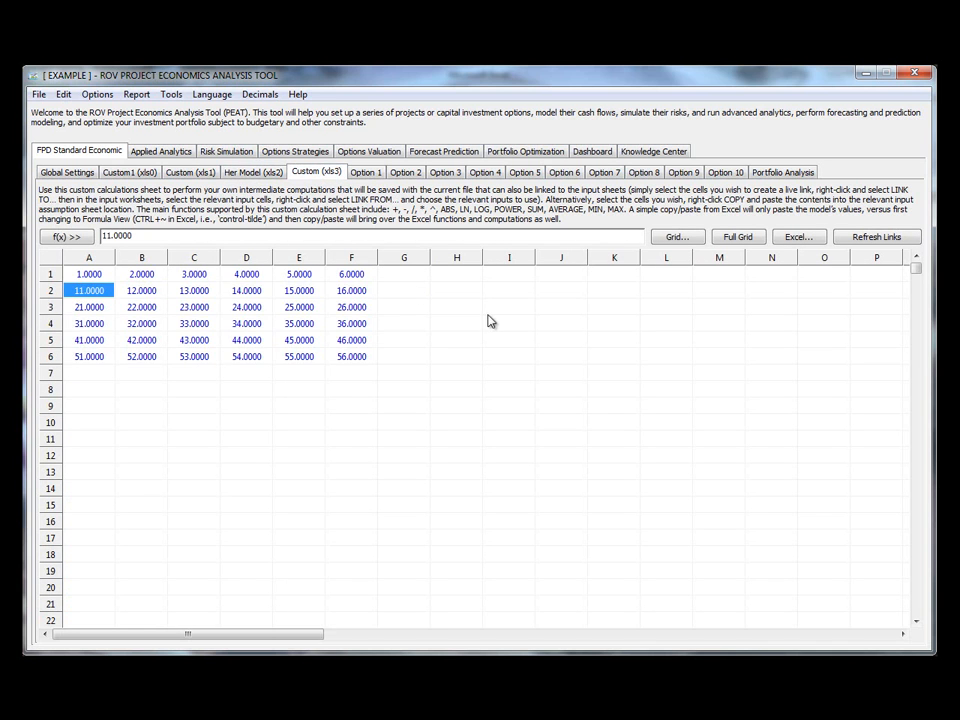
pyautogui.click(250, 172)
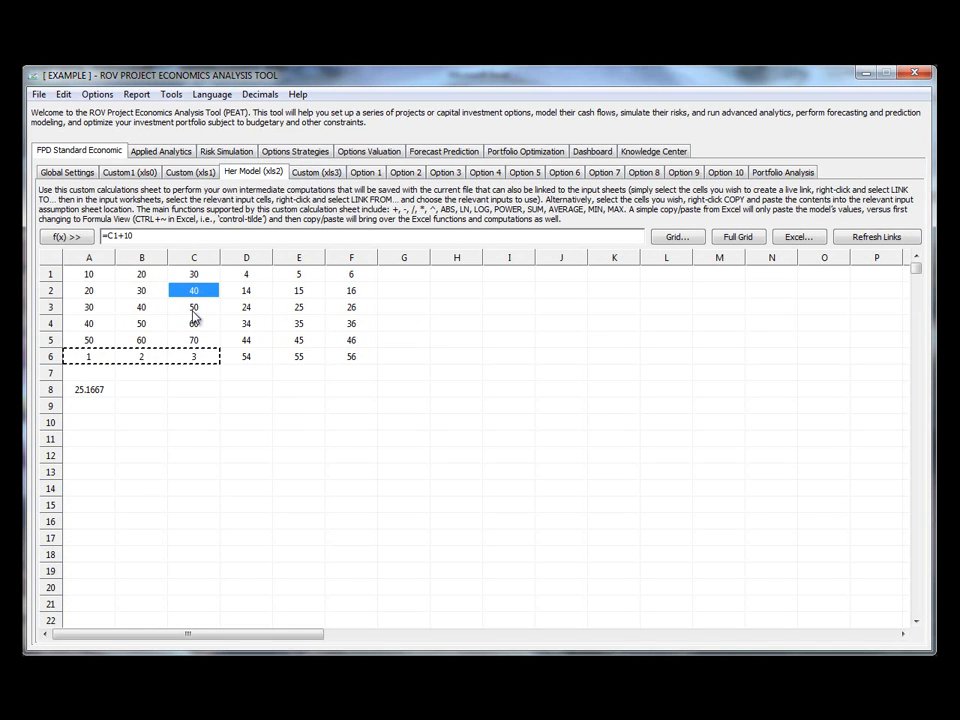
pyautogui.click(324, 174)
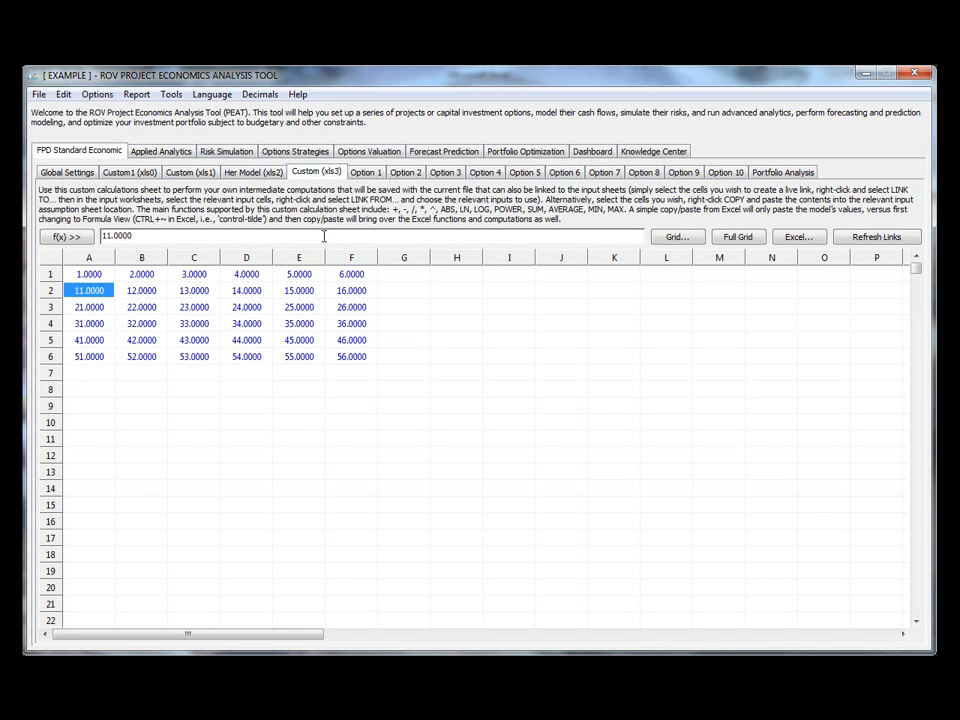
pyautogui.click(355, 356)
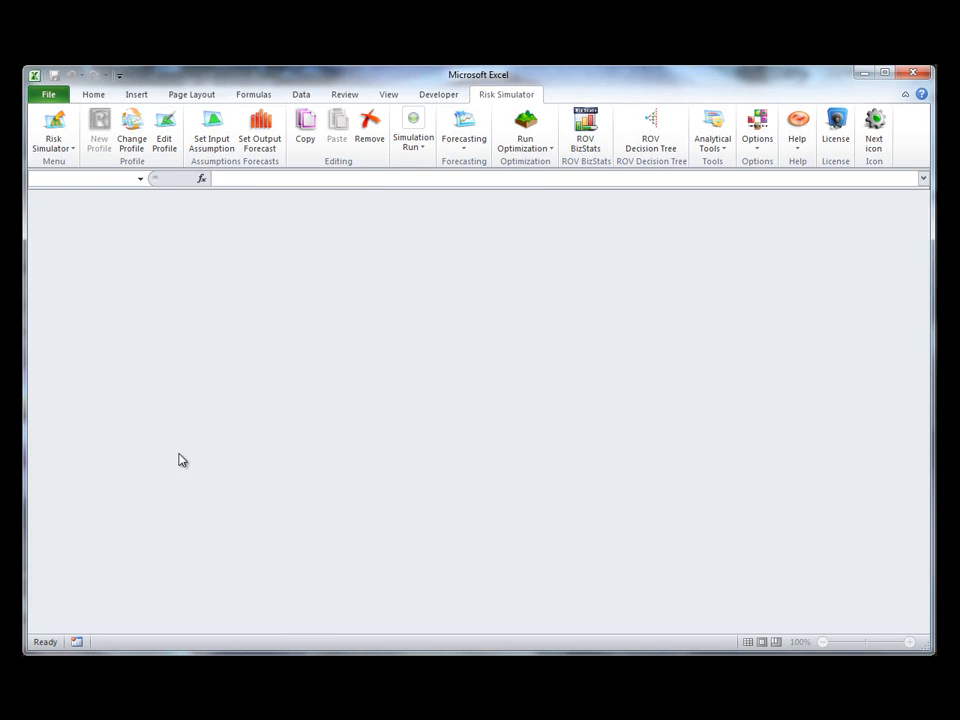
# Step: Switch to Excel, open My Excel File.xlsx and set cell A1 on Sheet1 to 10
pyautogui.click(48, 94)
pyautogui.click(240, 158)
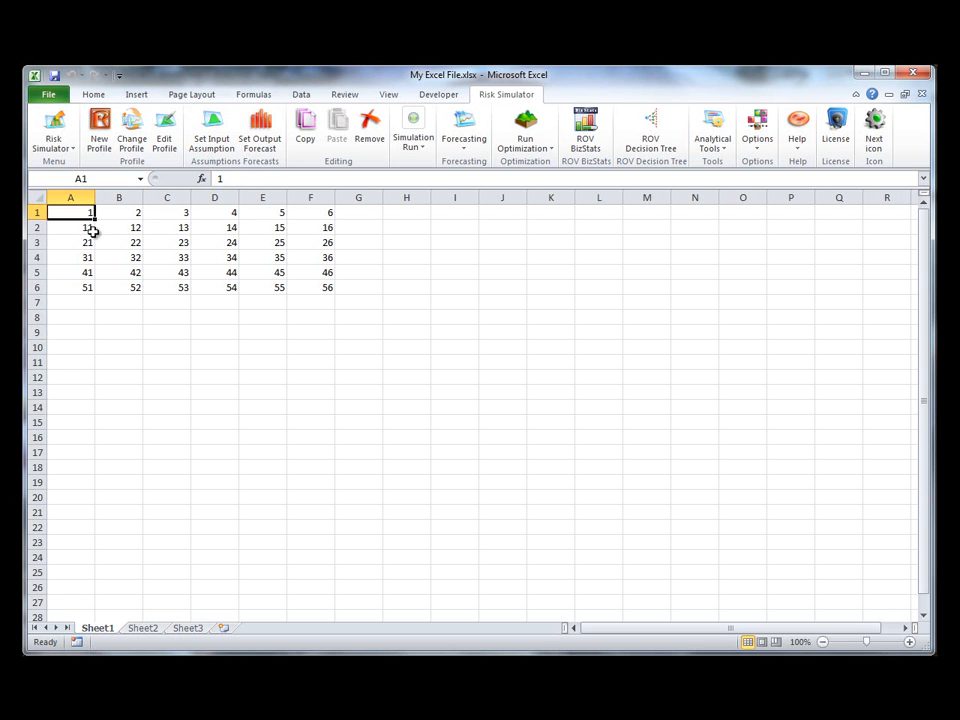
pyautogui.write('10')
pyautogui.press('Tab')
# Step: Set cells B1 through F1 on Sheet1 to 20, 30, 40, 50 and 60
pyautogui.write('30')
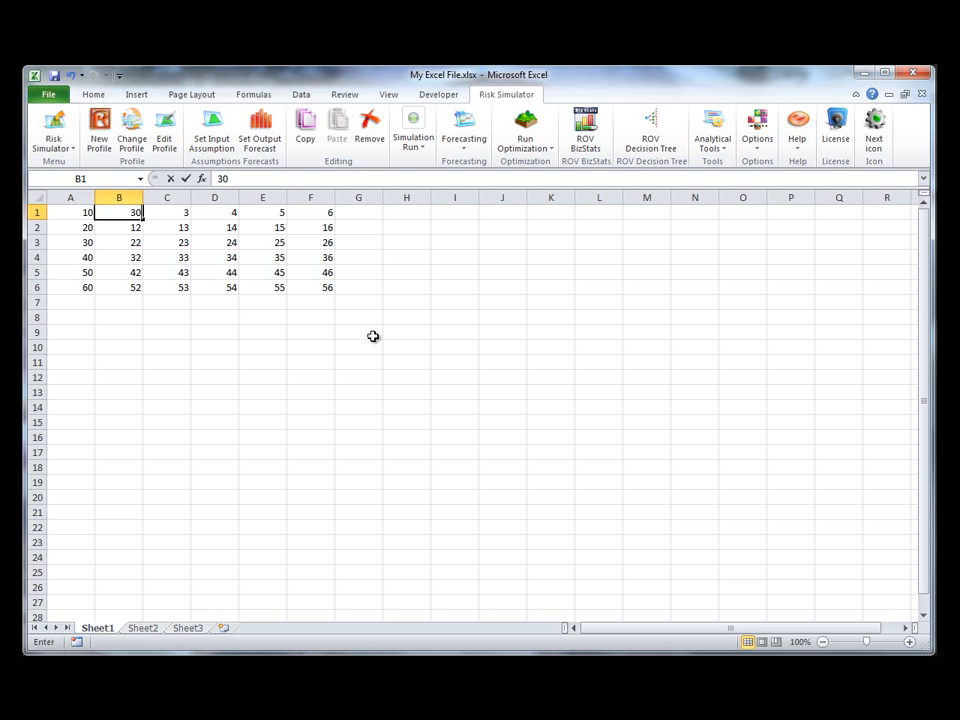
pyautogui.press('Tab')
pyautogui.press('Left')
pyautogui.write('20')
pyautogui.press('Tab')
pyautogui.write('30')
pyautogui.press('Tab')
pyautogui.write('40')
pyautogui.press('Tab')
pyautogui.write('50')
pyautogui.press('Tab')
pyautogui.write('60')
pyautogui.press('Return')
pyautogui.press('Up')
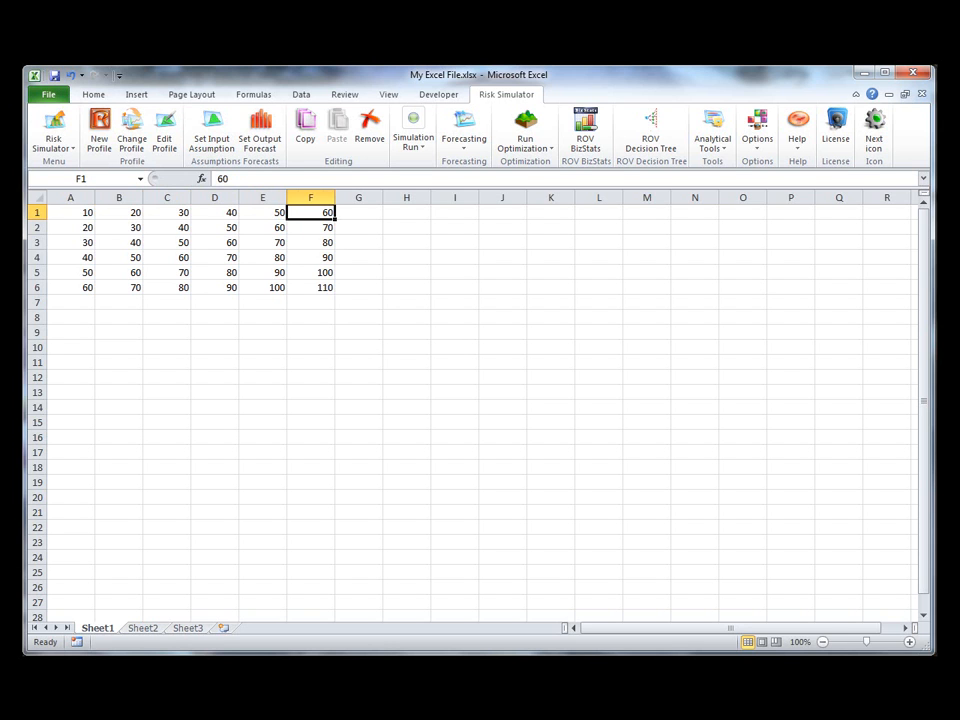
# Step: Close My Excel File.xlsx with its changes saved and return to the Custom (xls3) sheet in PEAT
pyautogui.click(921, 94)
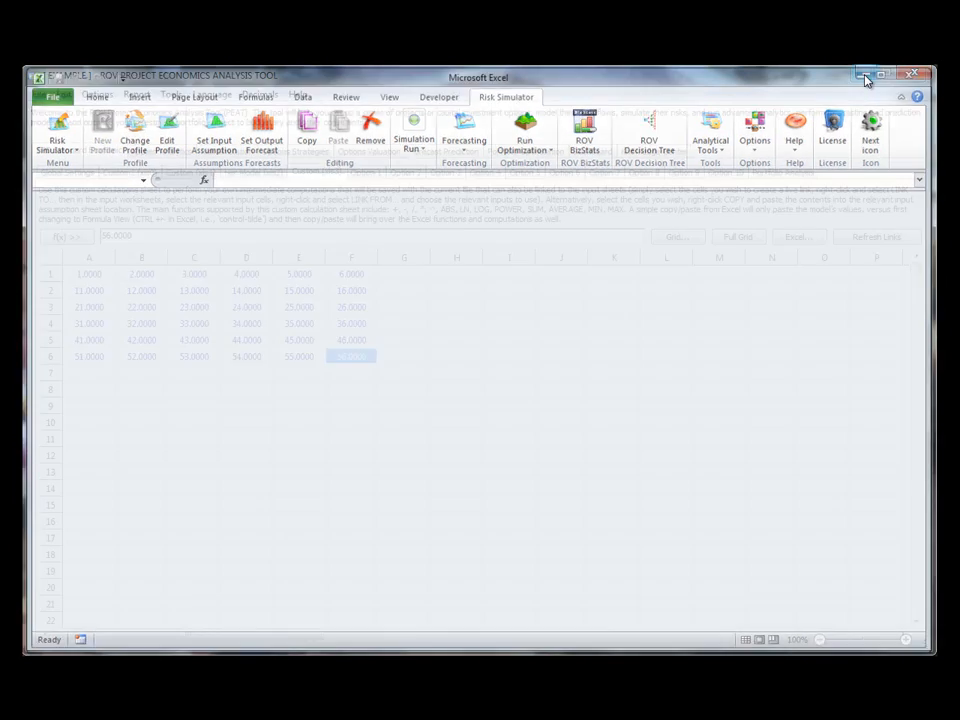
pyautogui.click(864, 76)
pyautogui.click(410, 372)
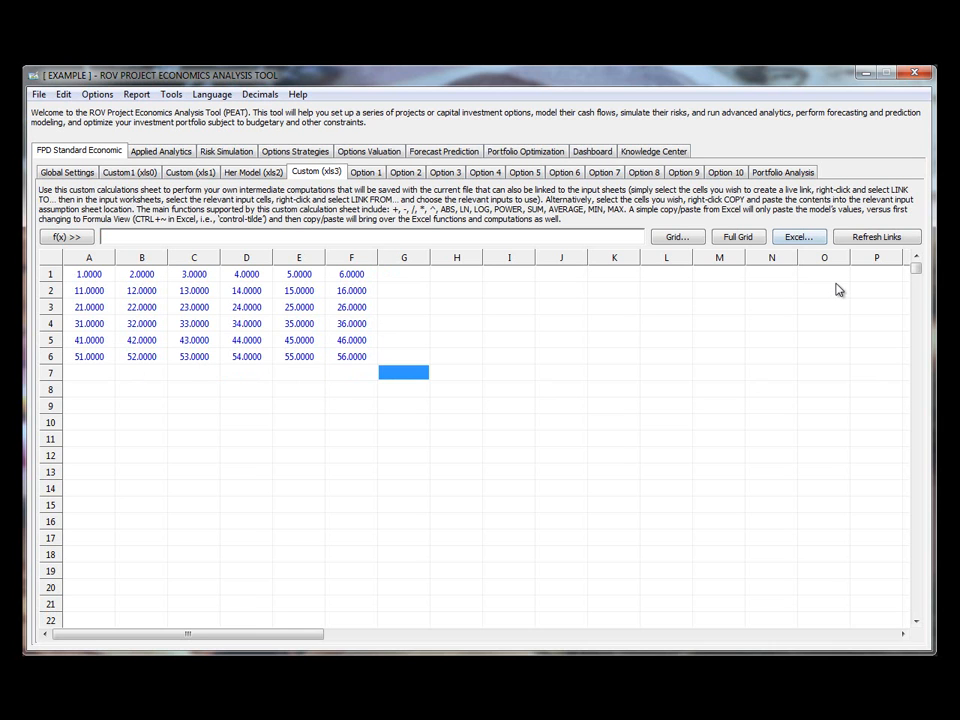
# Step: Review and accept the saved Excel links, and refresh the links on the Custom (xls3) sheet
pyautogui.click(805, 239)
pyautogui.click(589, 382)
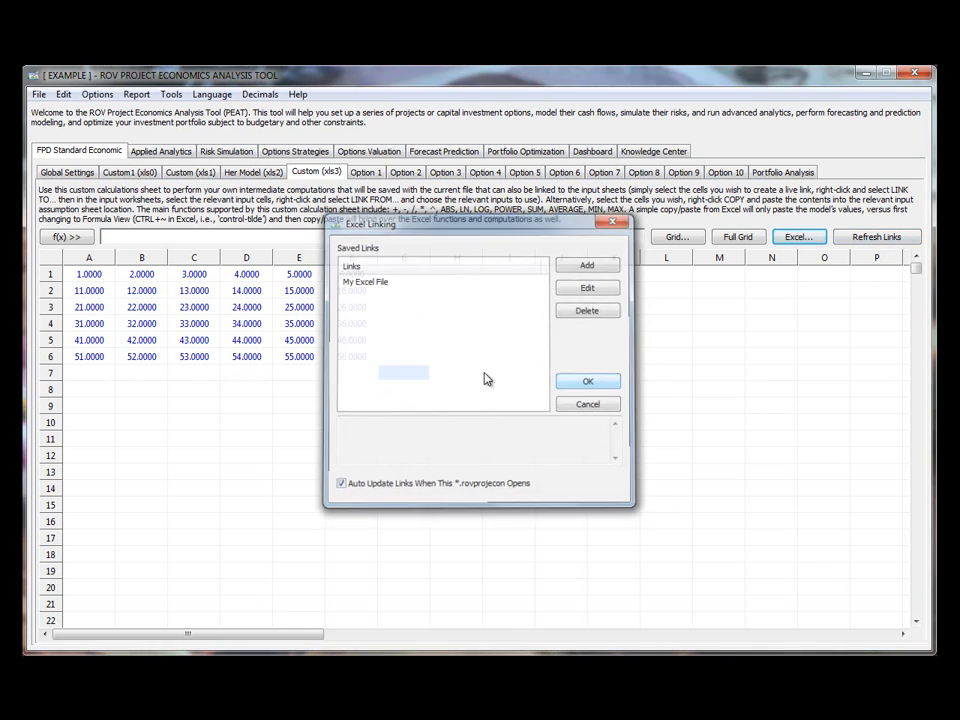
pyautogui.click(870, 241)
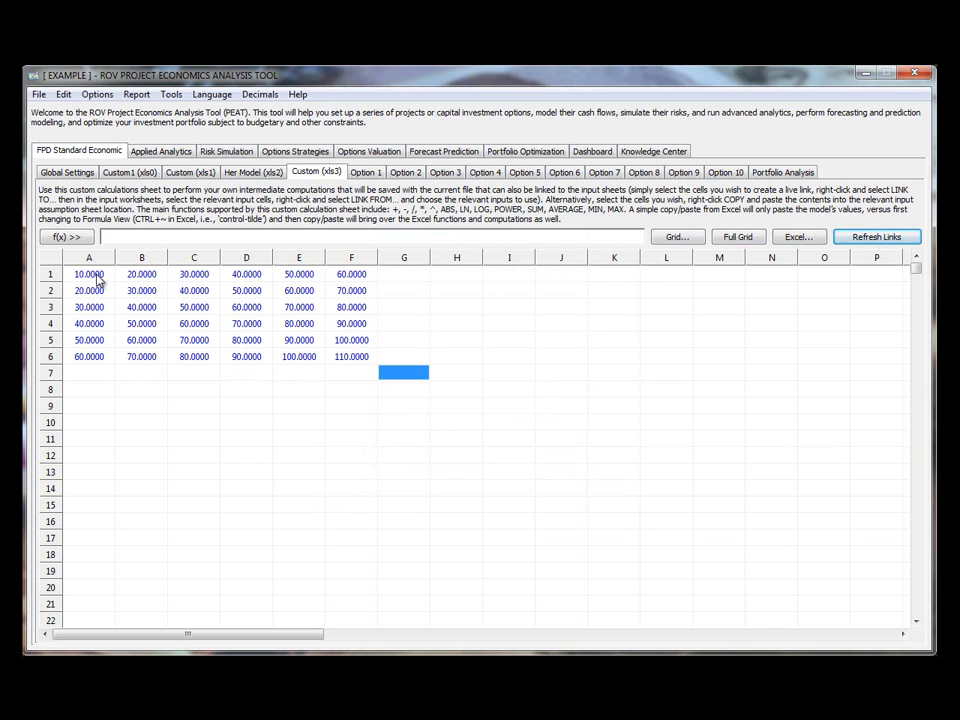
# Step: Inspect the refreshed linked cells on Custom (xls3) and compare them with the formulas in row 3 of Her Model (xls2)
pyautogui.click(448, 340)
pyautogui.click(323, 323)
pyautogui.click(193, 308)
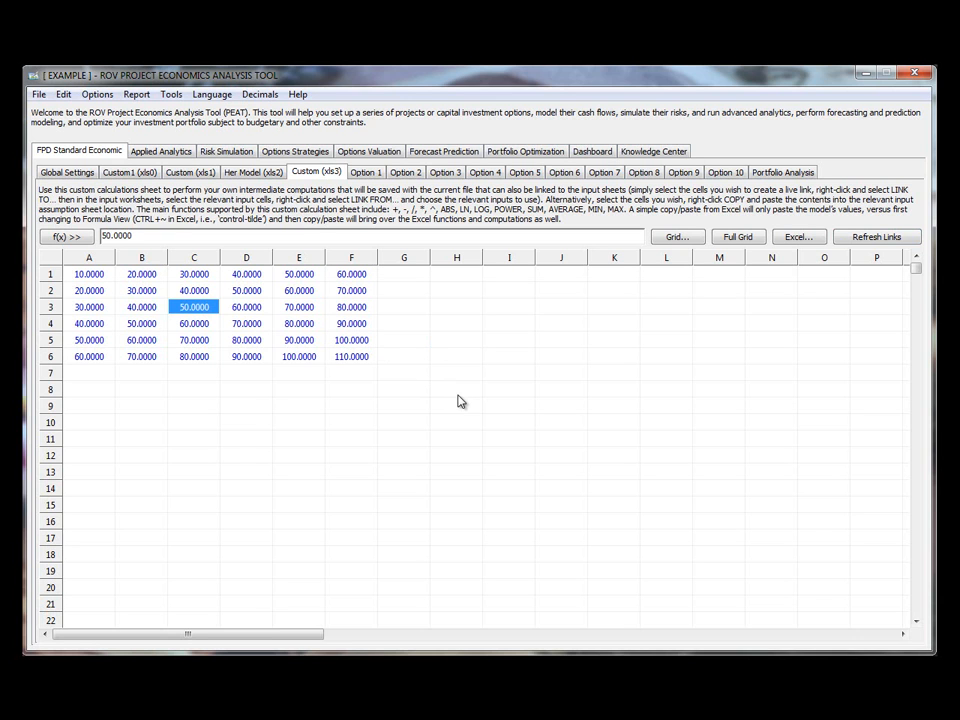
pyautogui.click(253, 172)
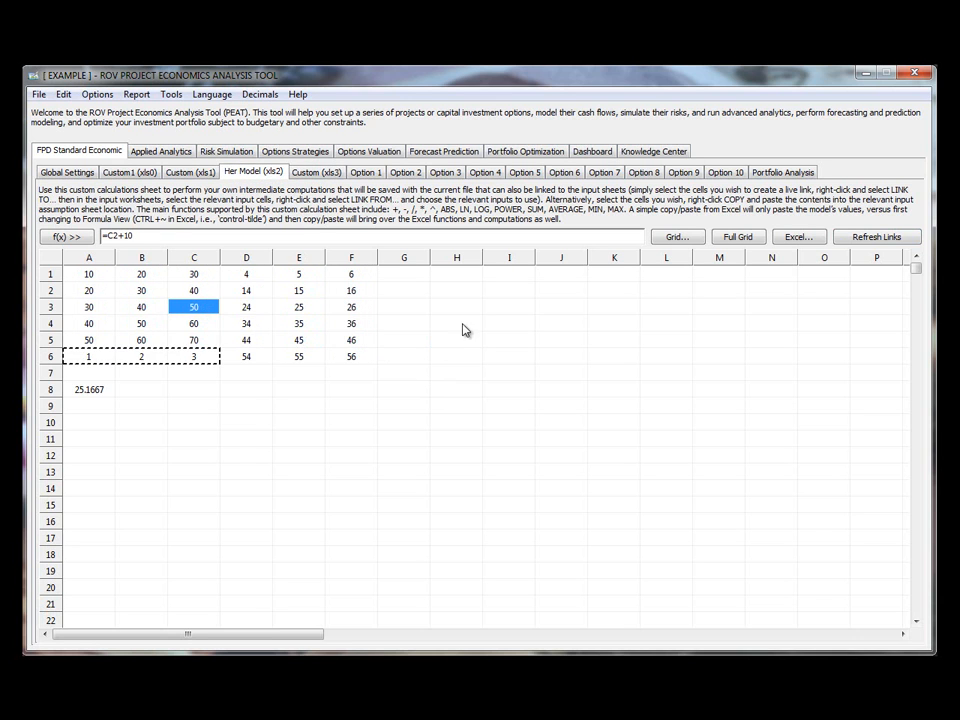
pyautogui.click(228, 308)
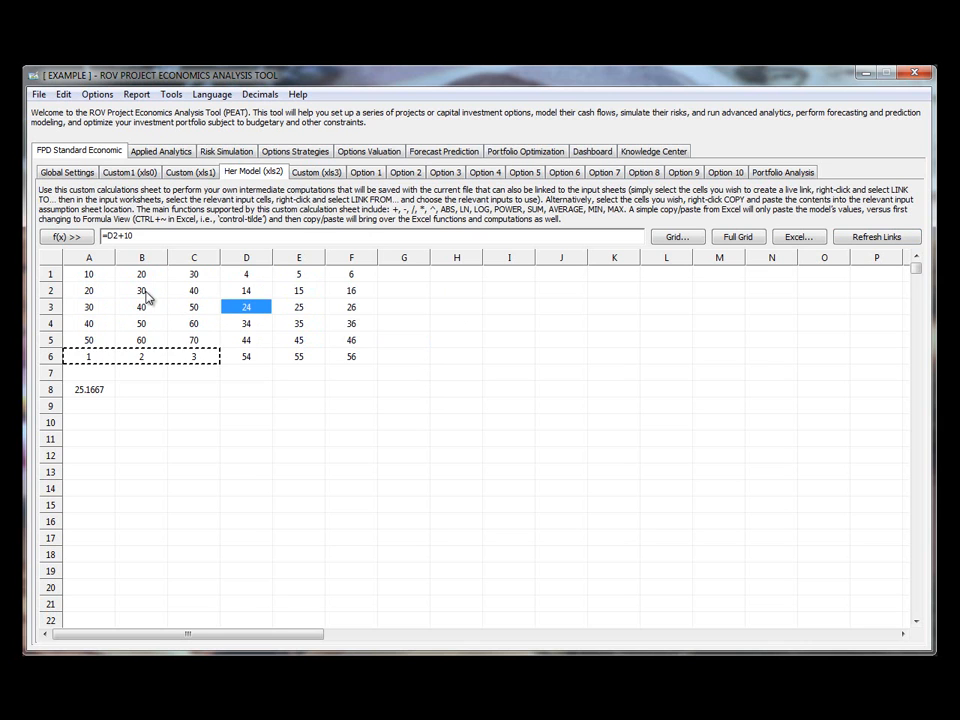
# Step: Inspect several year and price forecast cells on the Custom1 (xls0) sheet
pyautogui.click(130, 172)
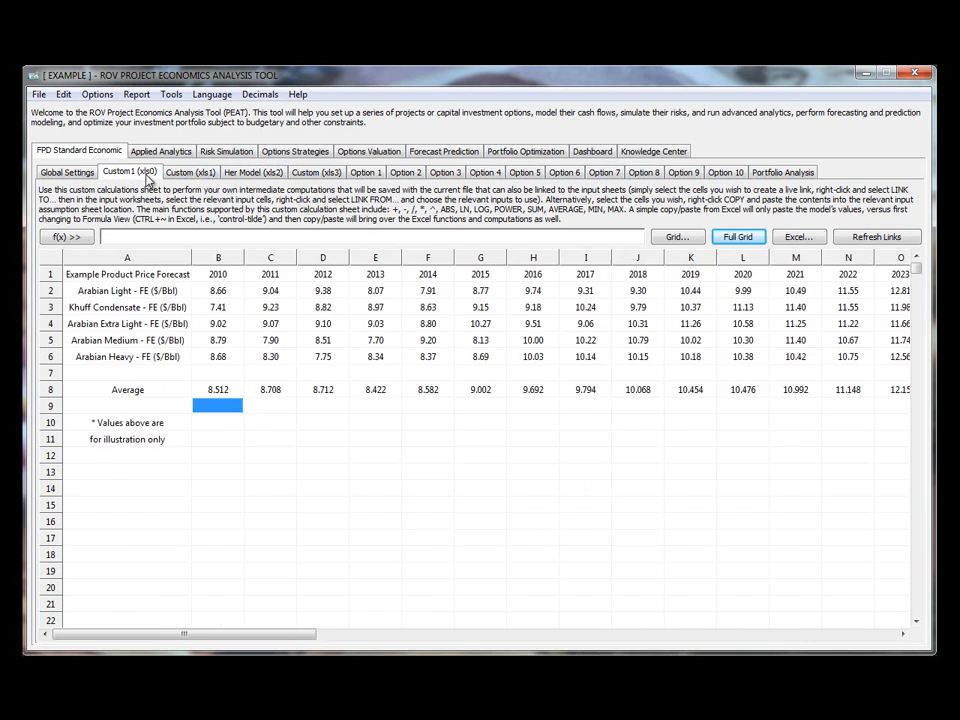
pyautogui.click(210, 275)
pyautogui.click(268, 307)
pyautogui.click(428, 340)
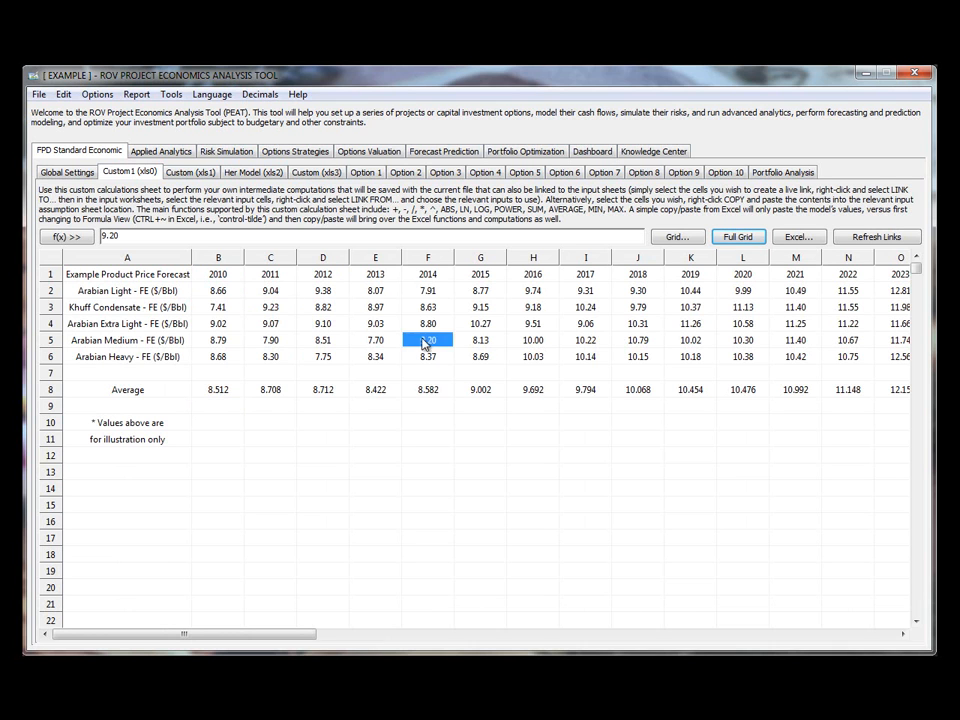
pyautogui.click(478, 360)
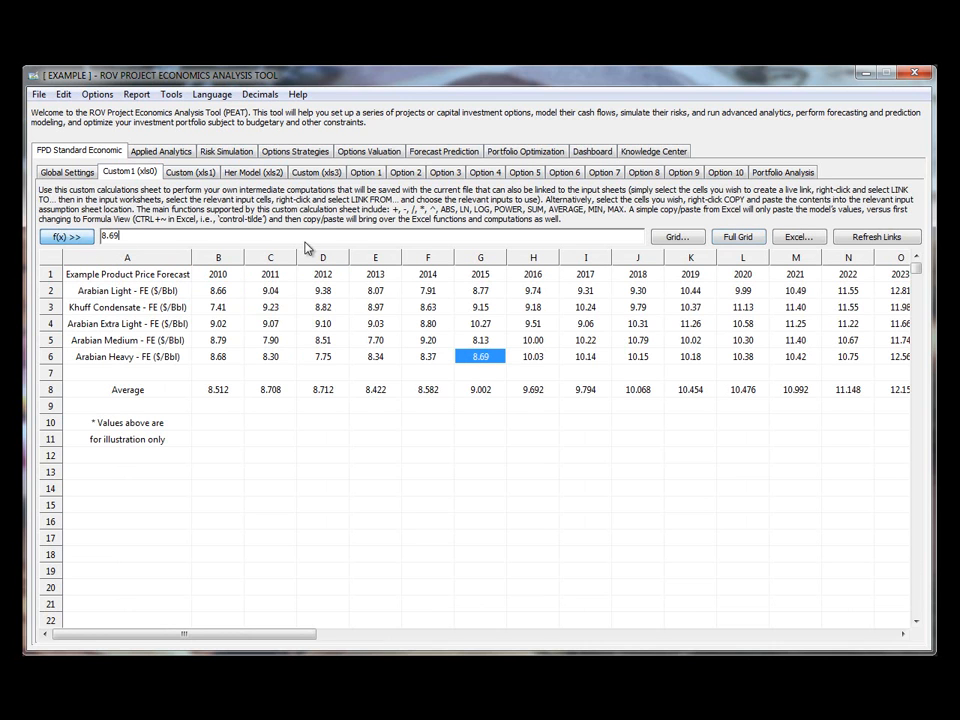
# Step: Browse the list of available functions for cell C9 on Custom1 (xls0) and close it without inserting one
pyautogui.click(275, 411)
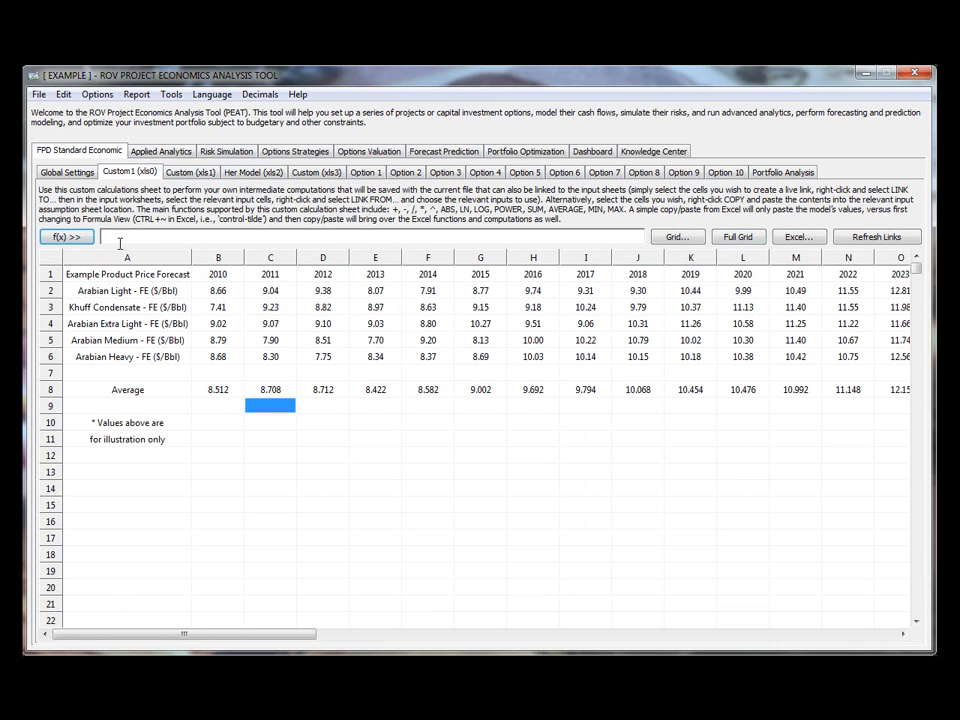
pyautogui.click(66, 236)
pyautogui.moveTo(569, 290)
pyautogui.mouseDown()
pyautogui.moveTo(572, 340)
pyautogui.moveTo(575, 281)
pyautogui.mouseUp()
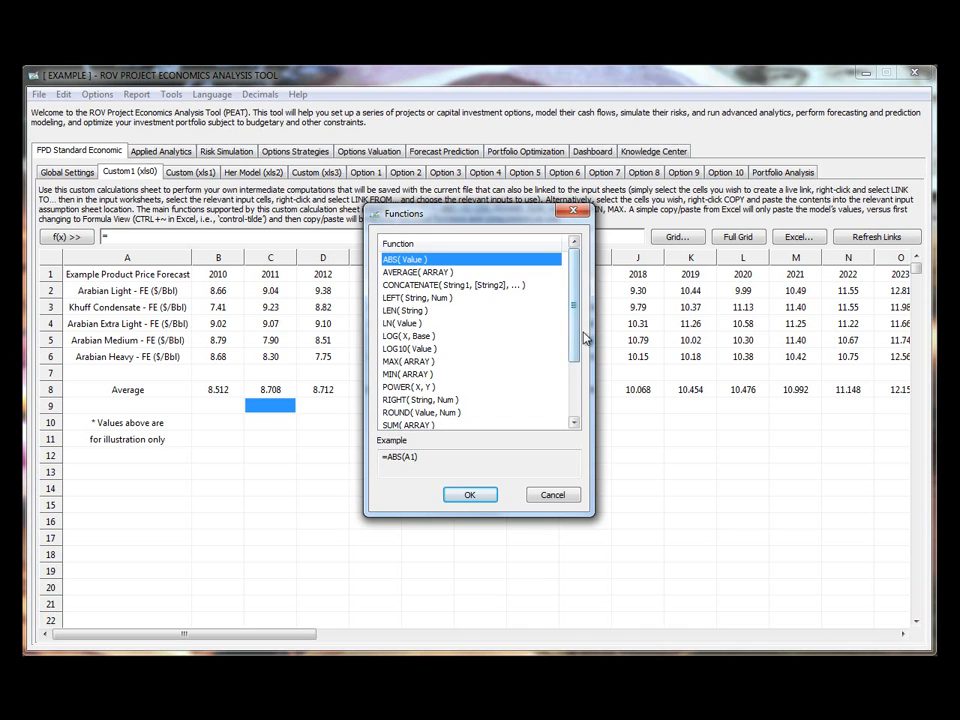
pyautogui.scroll(-2, 585, 340)
pyautogui.click(553, 495)
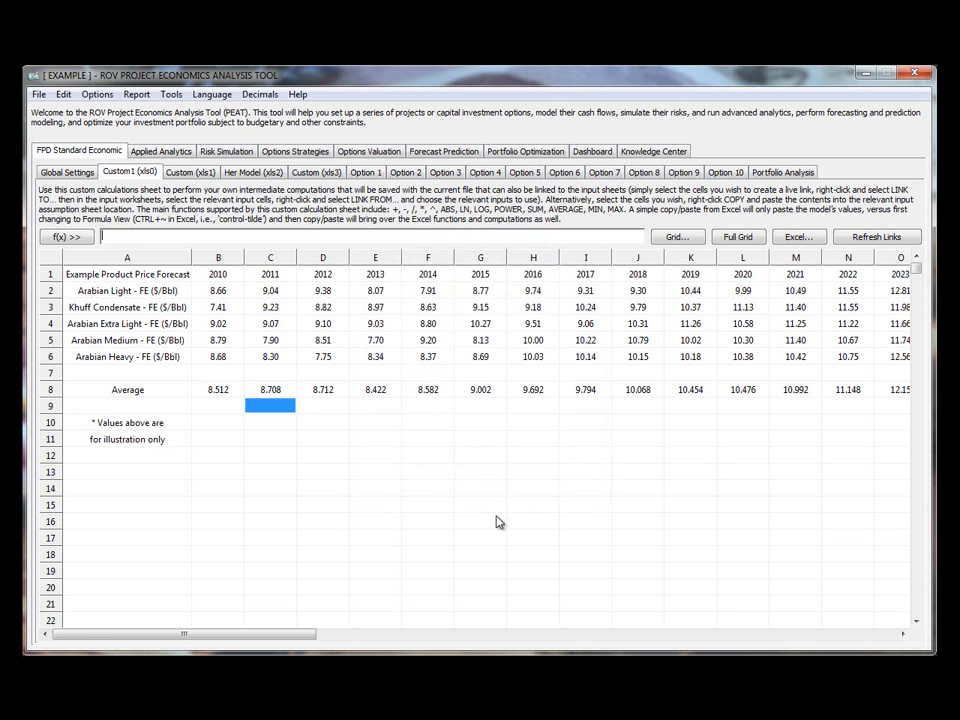
pyautogui.click(472, 488)
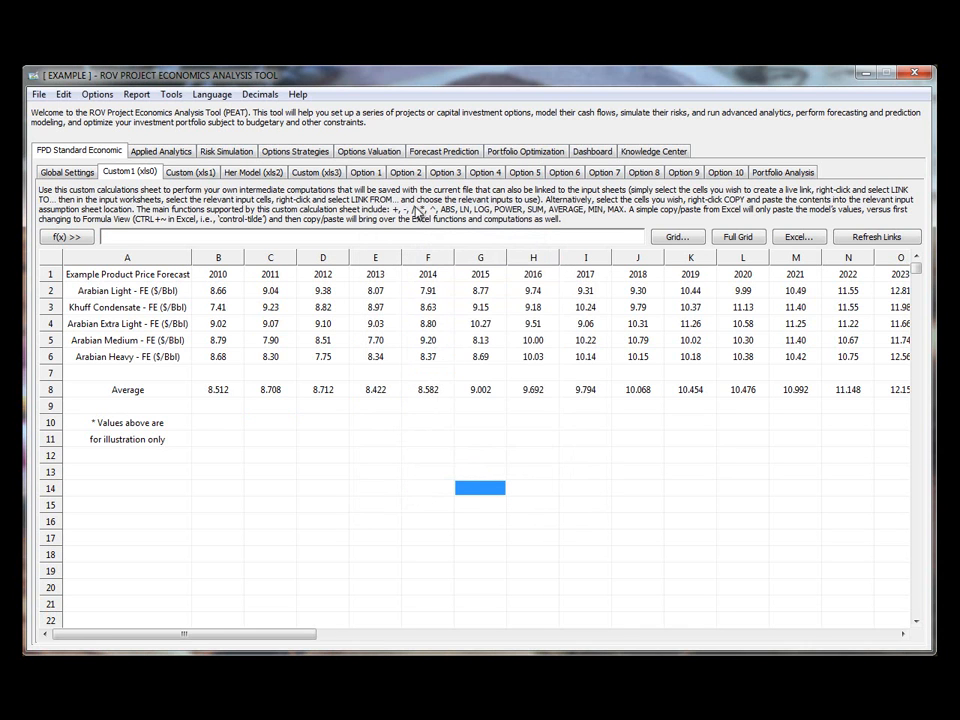